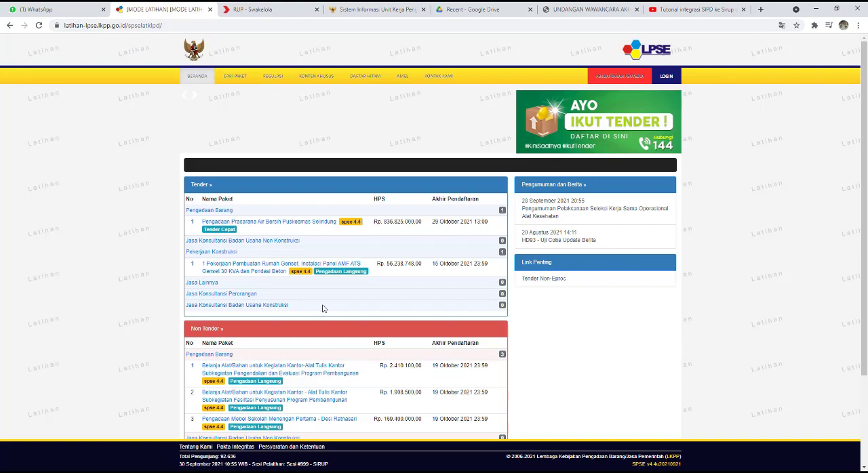
# Step: Search the training sessions for 999 and select Sesi #999 - SiRUP as the active session
pyautogui.scroll(-3, 381, 273)
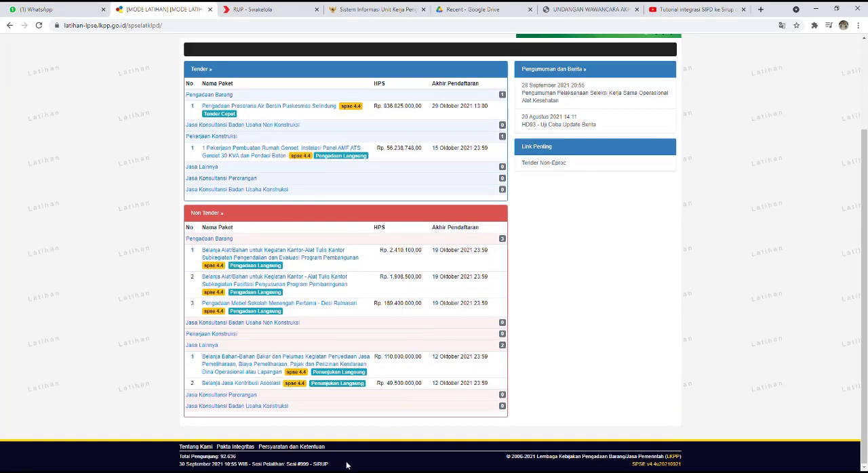
pyautogui.click(304, 465)
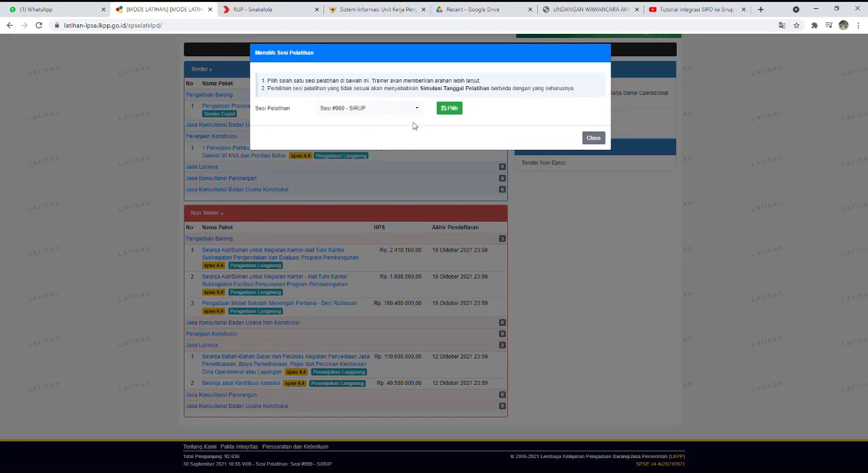
pyautogui.click(414, 110)
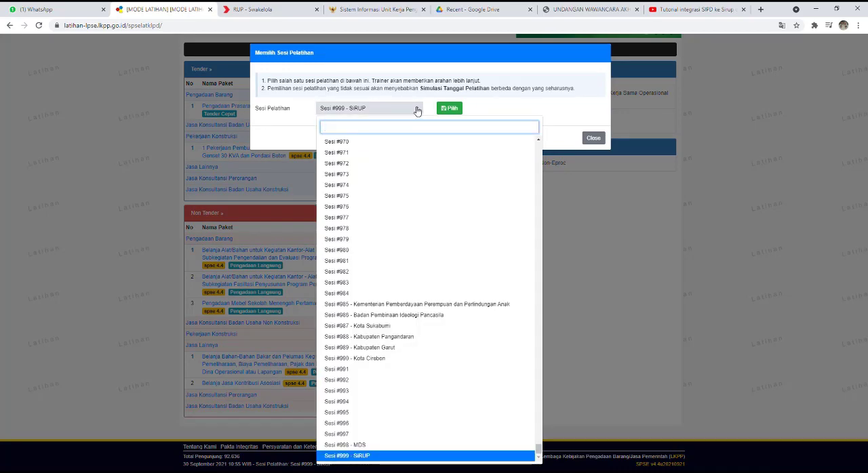
pyautogui.write('999')
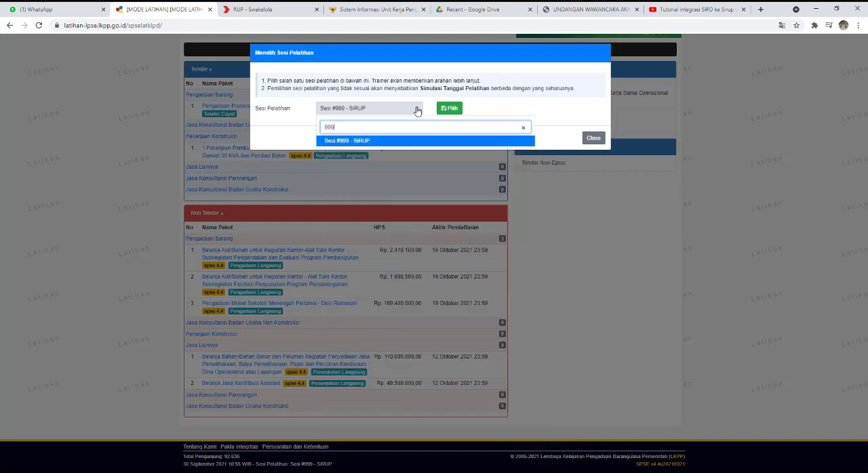
pyautogui.click(353, 143)
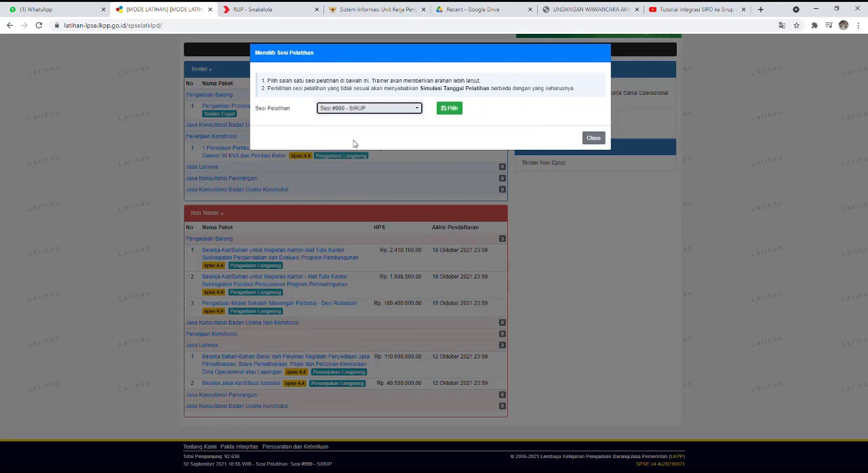
pyautogui.click(454, 110)
pyautogui.scroll(-2, 424, 291)
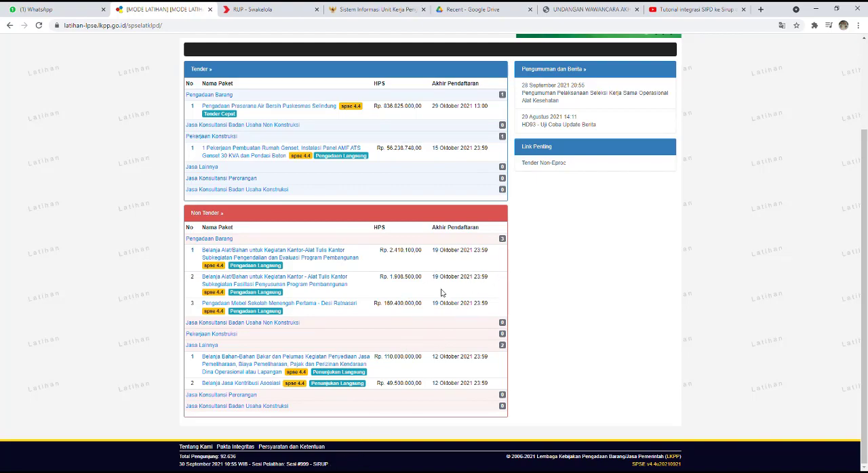
# Step: Start a login as Non Penyedia and submit the PPK account's user ID
pyautogui.scroll(2, 441, 286)
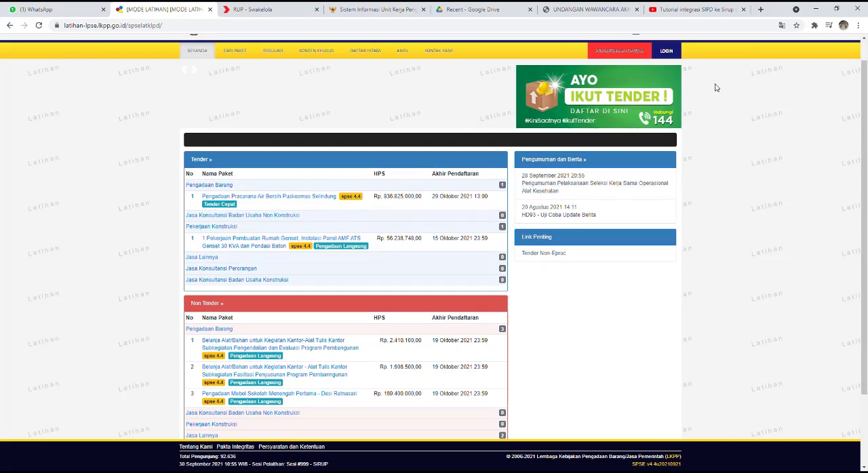
pyautogui.click(674, 52)
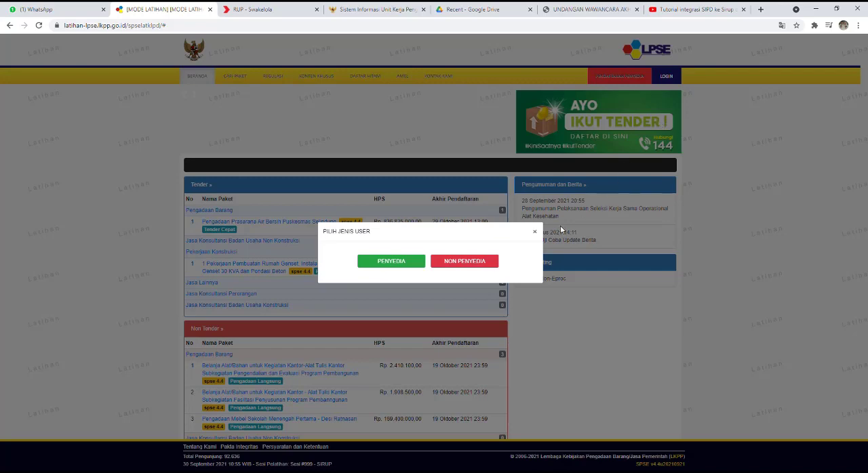
pyautogui.click(483, 268)
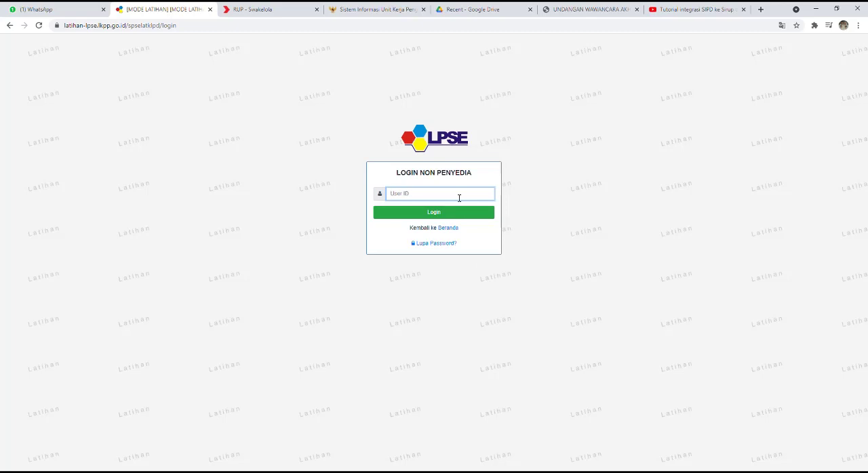
pyautogui.write('ppj')
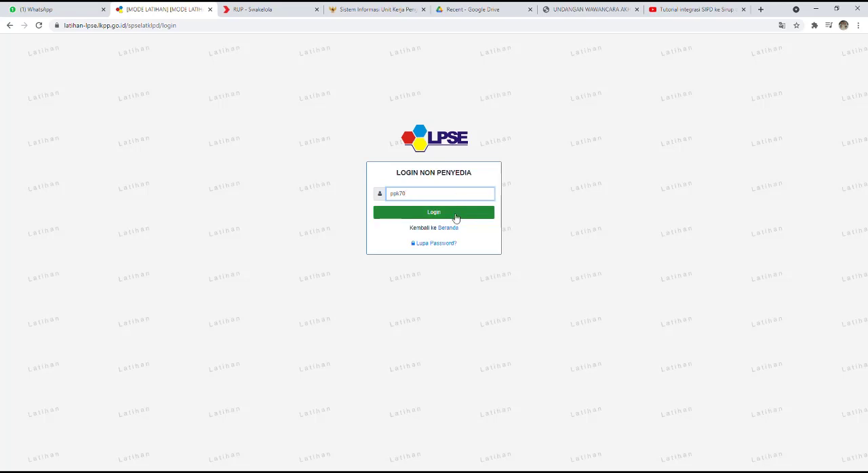
pyautogui.click(457, 215)
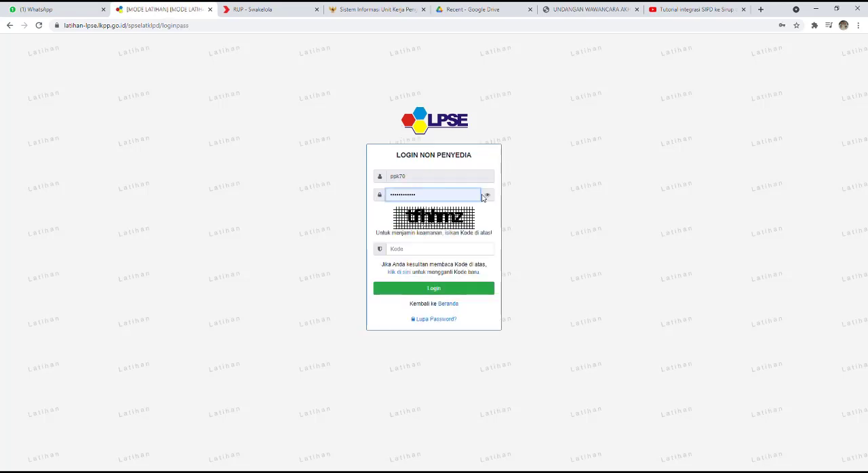
# Step: Reveal the filled-in password, enter the security code, log in and accept the e-Kontrak confirmation
pyautogui.click(486, 194)
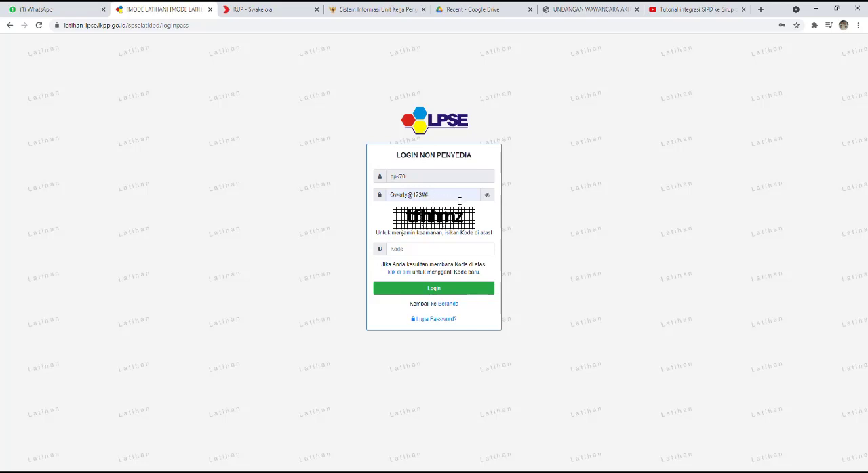
pyautogui.click(425, 250)
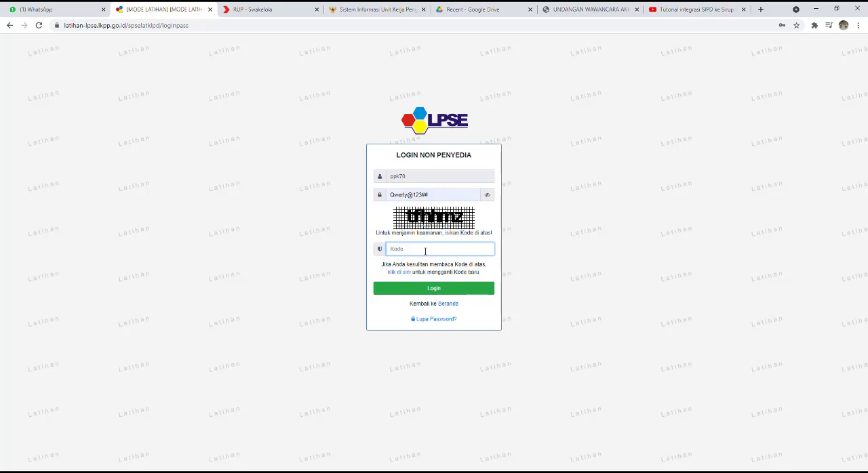
pyautogui.write('t')
pyautogui.write('fhhm')
pyautogui.write('z')
pyautogui.click(431, 289)
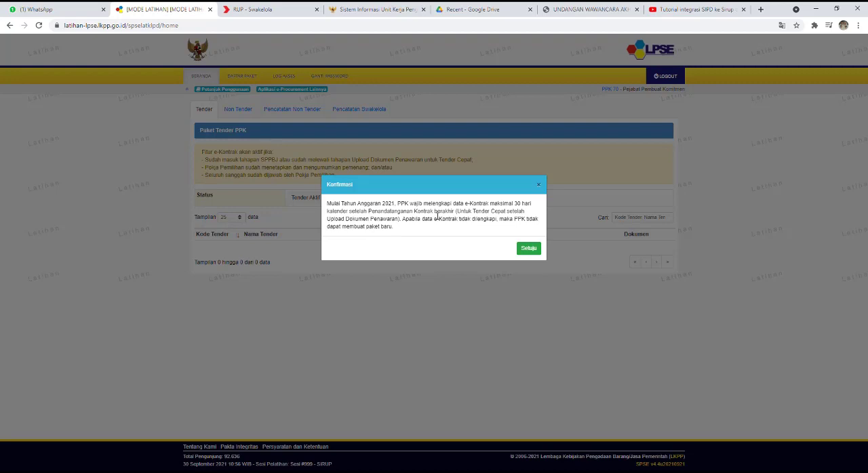
pyautogui.click(530, 249)
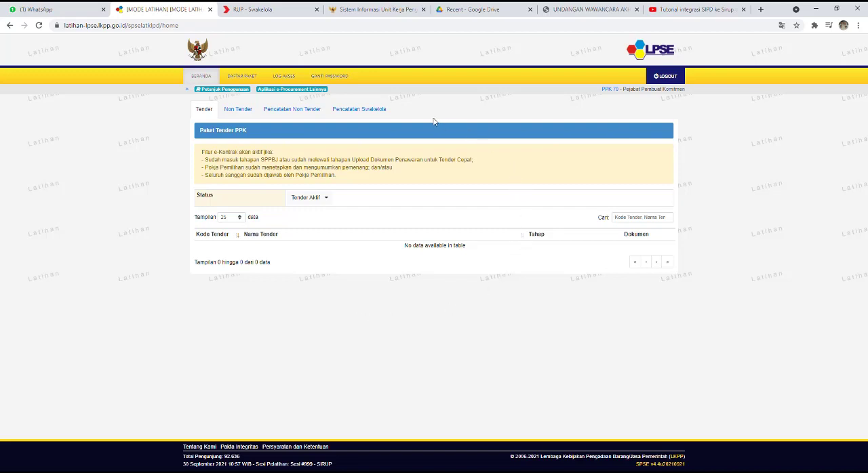
# Step: Open the other e-procurement applications and enter the SiRUP training application from the INAPROC portal
pyautogui.click(287, 93)
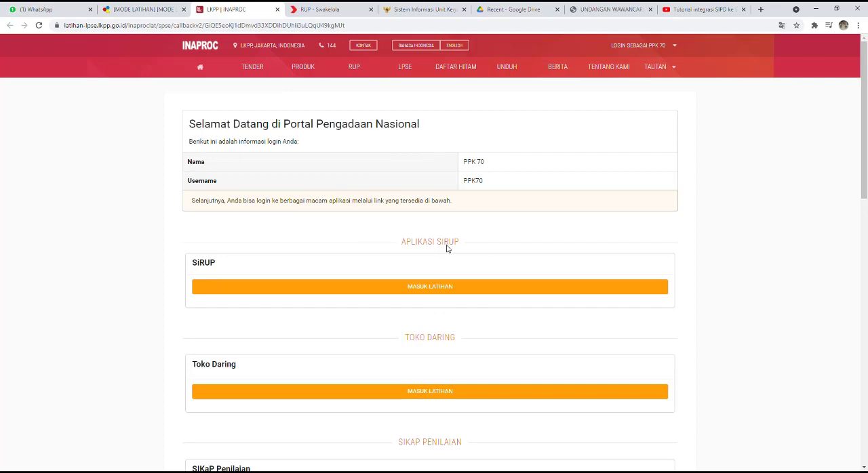
pyautogui.scroll(-2, 447, 248)
pyautogui.scroll(1, 446, 248)
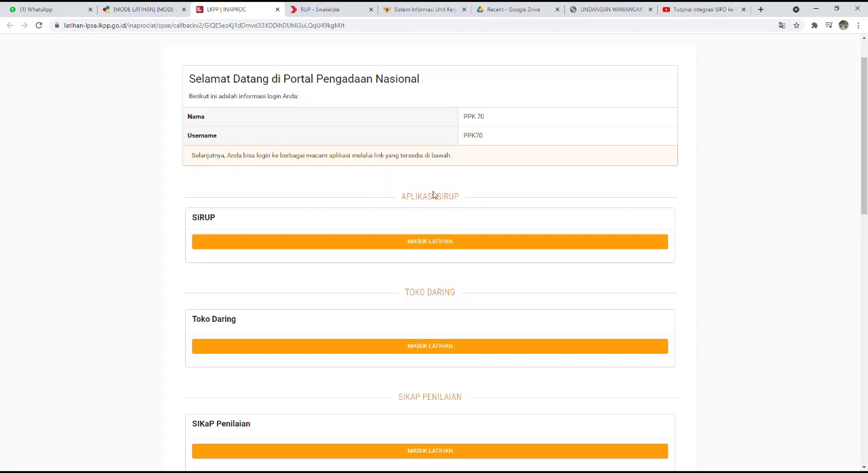
pyautogui.click(433, 245)
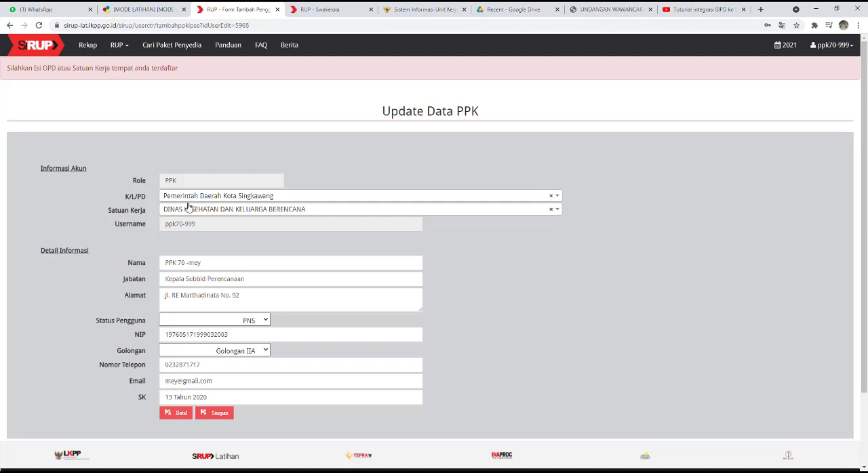
# Step: Set the PPK account's Satuan Kerja to SEKRETARIAT DAERAH and save the PPK data
pyautogui.click(182, 214)
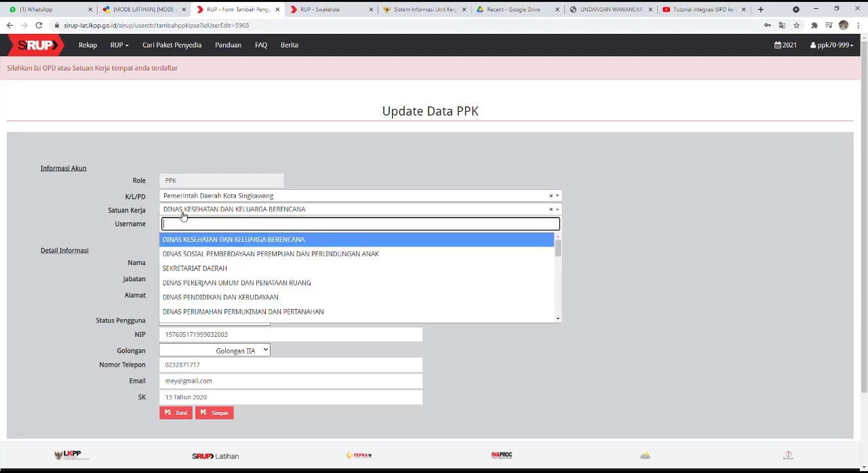
pyautogui.click(194, 268)
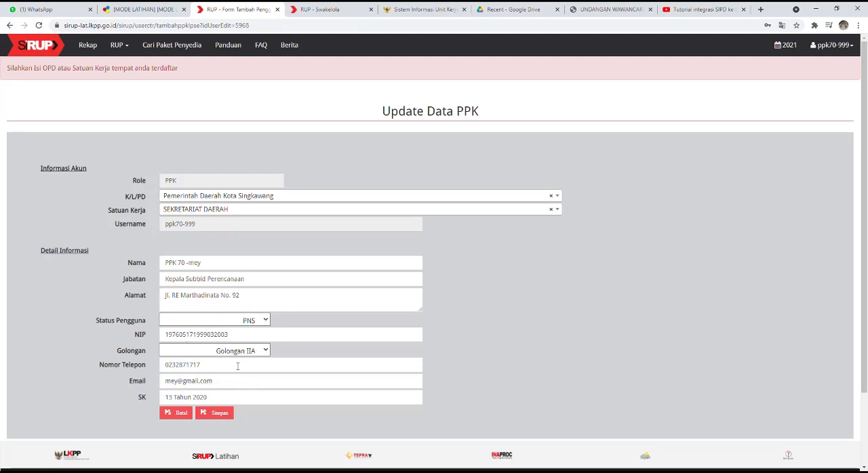
pyautogui.click(226, 414)
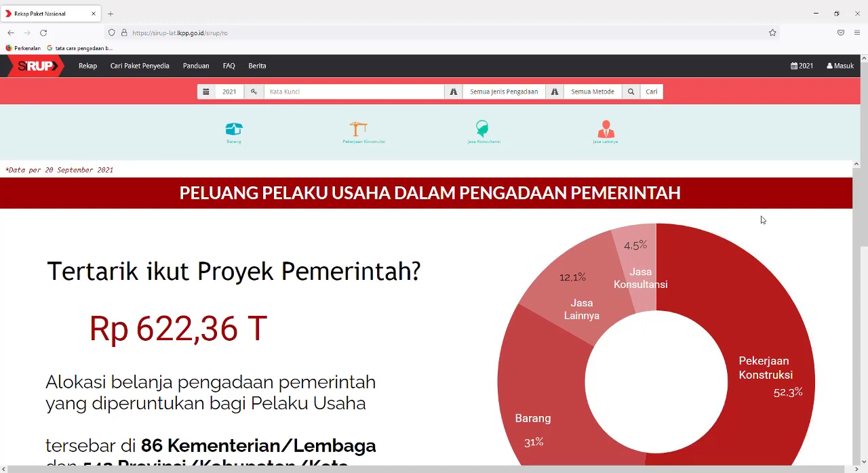
# Step: In Firefox, log in to the SiRUP training site with the filled-in PA account credentials, revealing the password
pyautogui.click(858, 70)
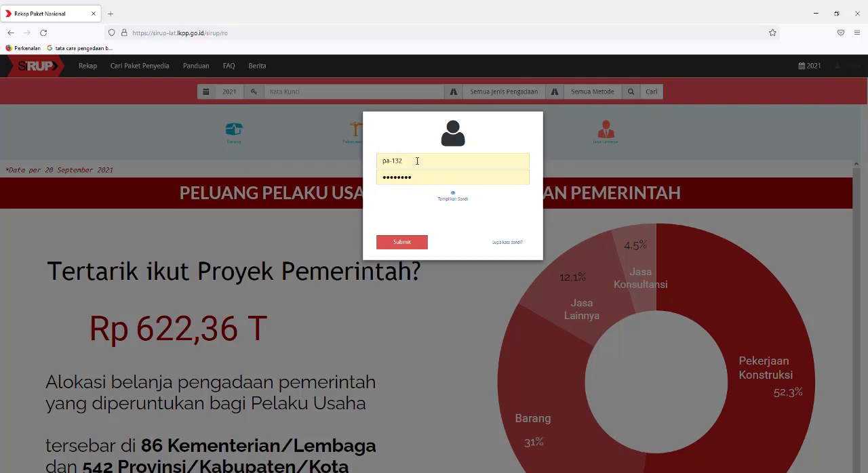
pyautogui.click(454, 198)
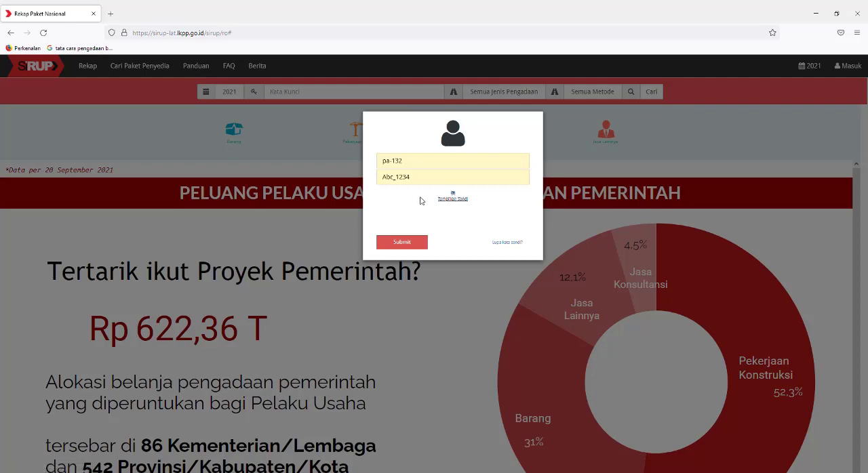
pyautogui.click(415, 248)
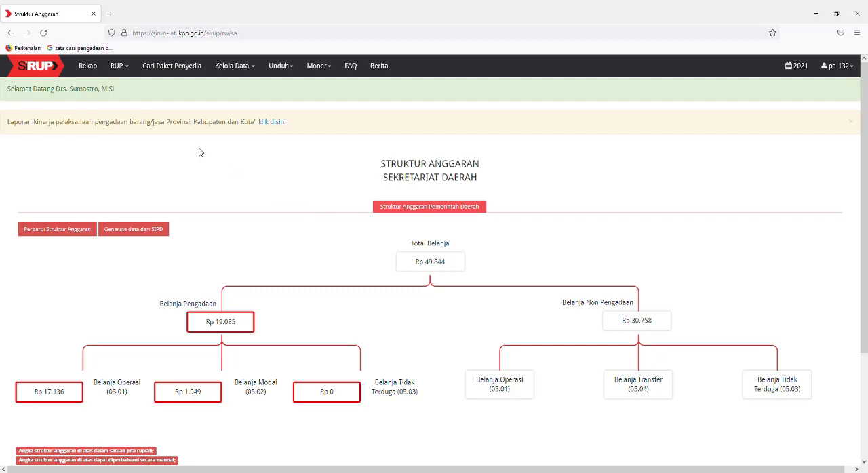
pyautogui.click(122, 70)
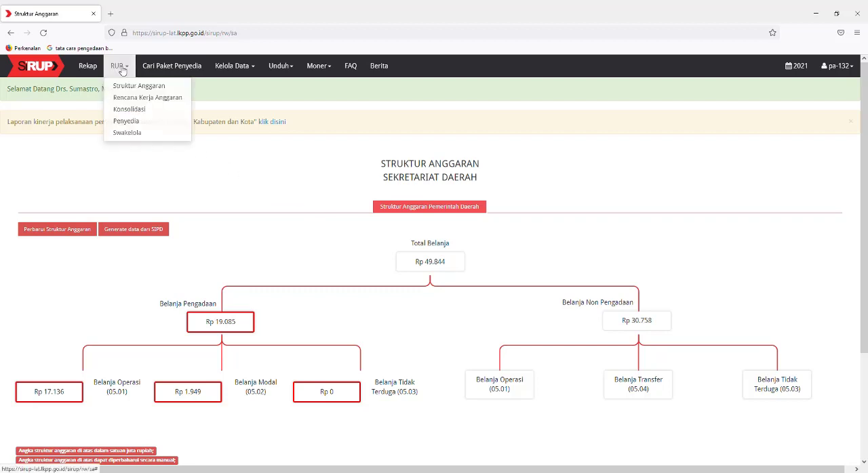
pyautogui.click(265, 189)
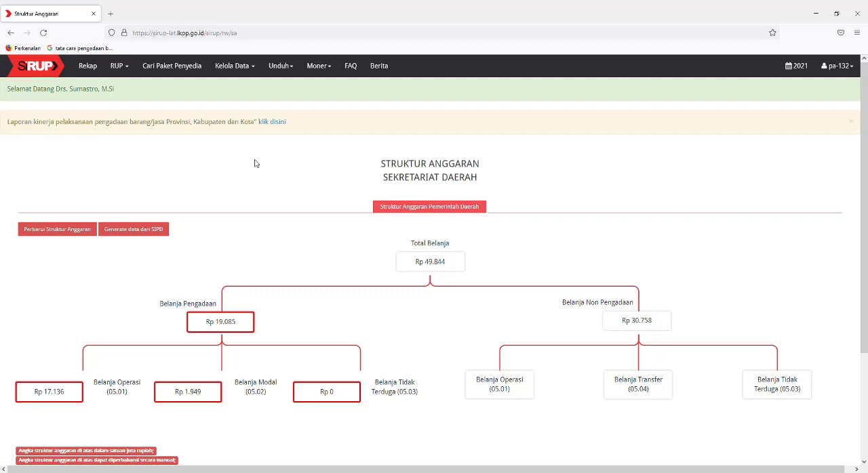
# Step: Verify the PPK account in Kelola Pengguna as part of the SEKRETARIAT DAERAH work unit
pyautogui.click(248, 70)
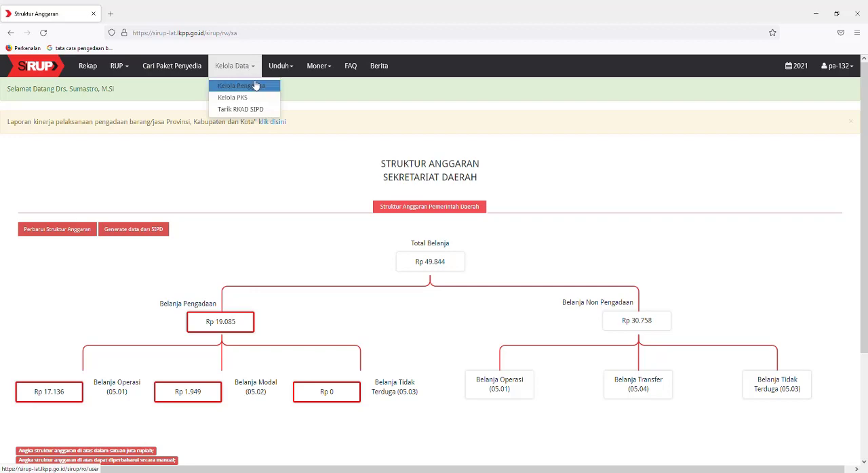
pyautogui.click(254, 88)
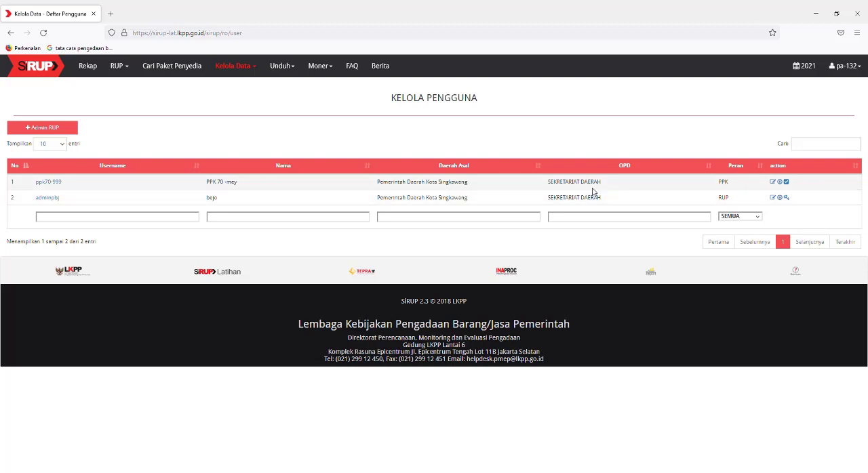
pyautogui.click(787, 182)
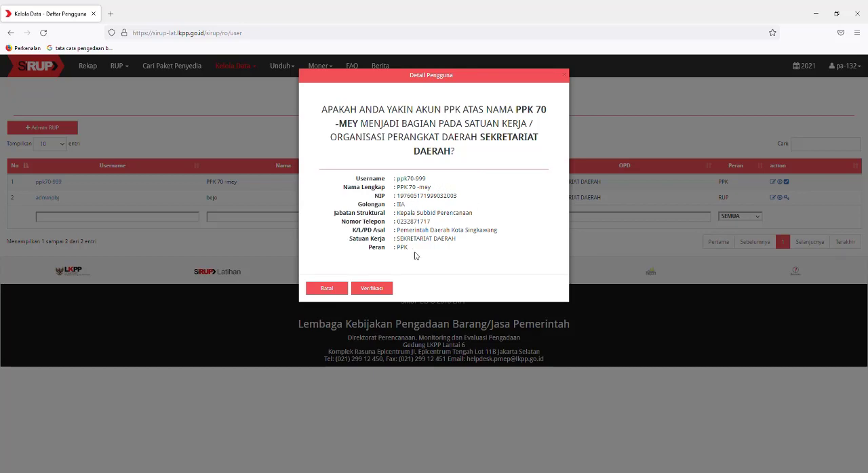
pyautogui.click(383, 291)
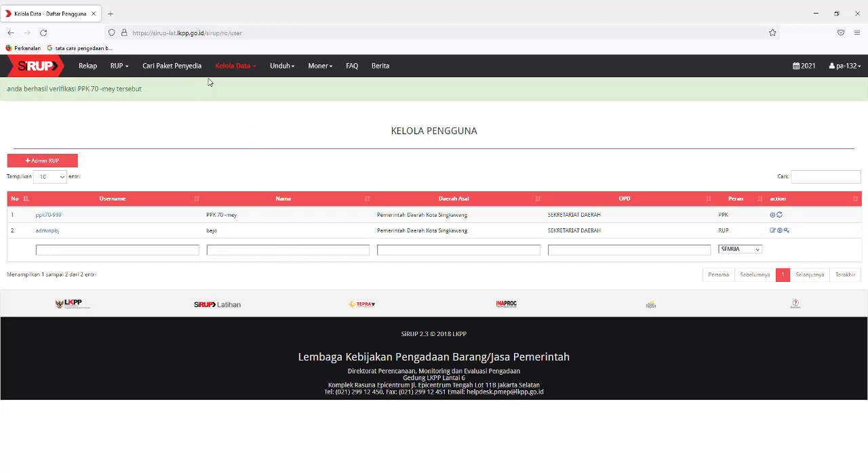
# Step: In Kelola PKS, open the activity list of PROGRAM PEREKONOMIAN DAN PEMBANGUNAN
pyautogui.click(248, 67)
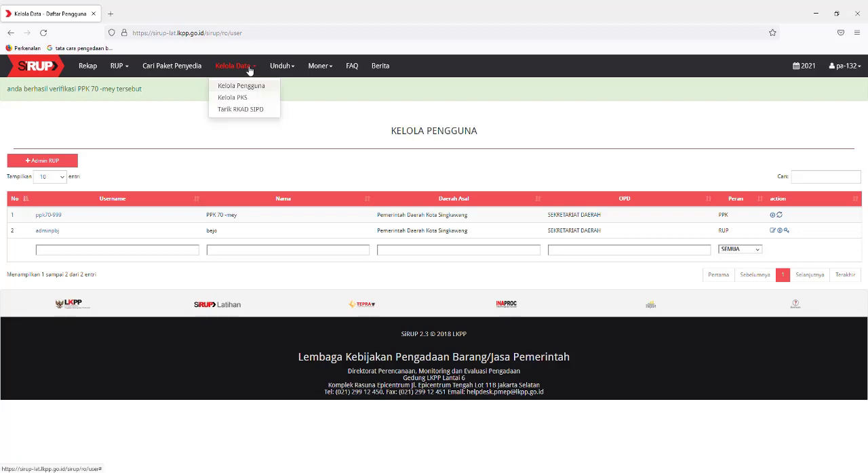
pyautogui.click(234, 98)
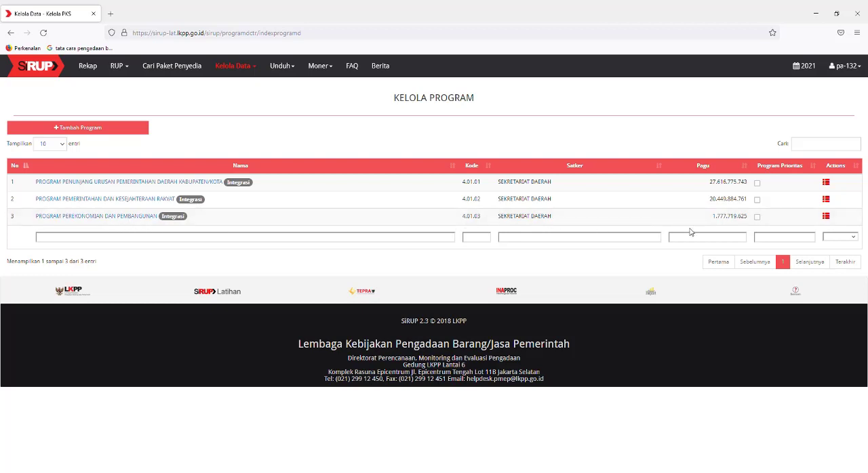
pyautogui.click(827, 219)
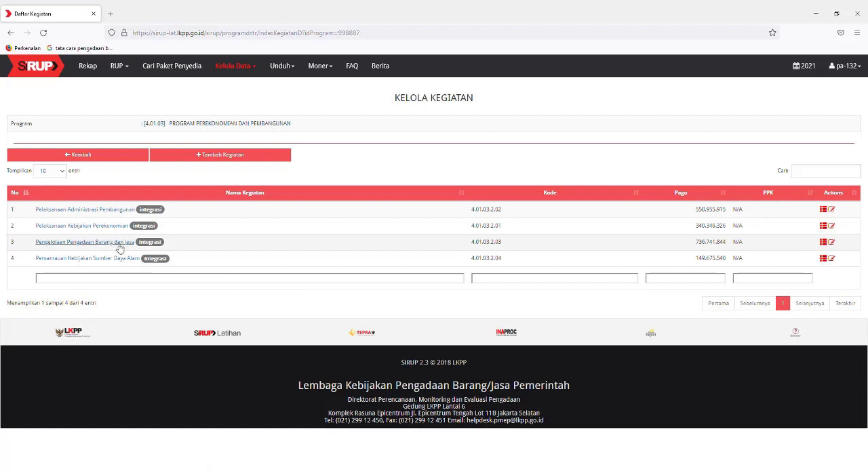
# Step: Delegate the activity Pengelolaan Pengadaan Barang dan Jasa to the registered PPK with revision reason Delegasi Kepada PPK, save, and open its details
pyautogui.click(833, 244)
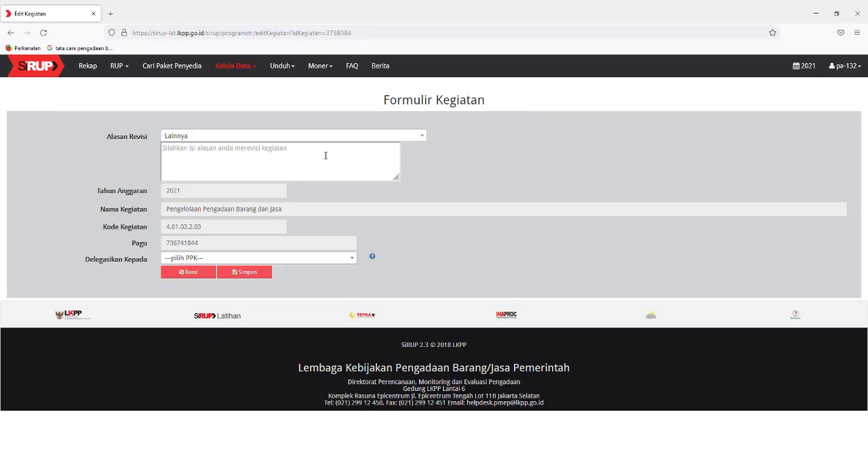
pyautogui.click(210, 139)
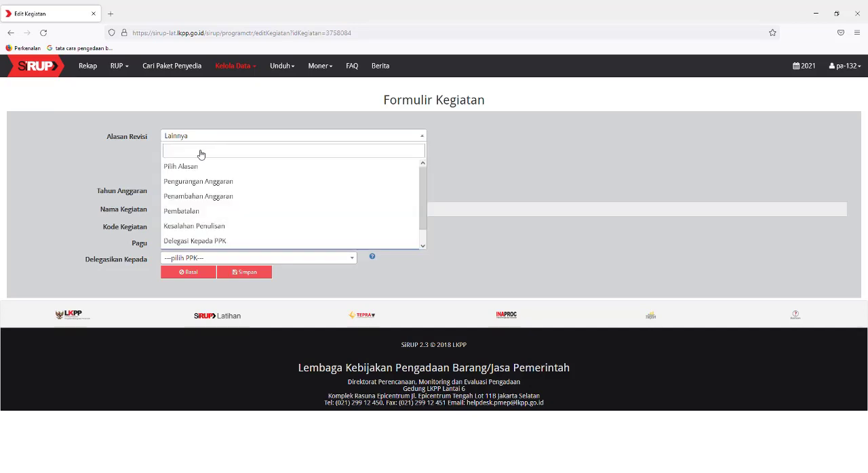
pyautogui.click(214, 242)
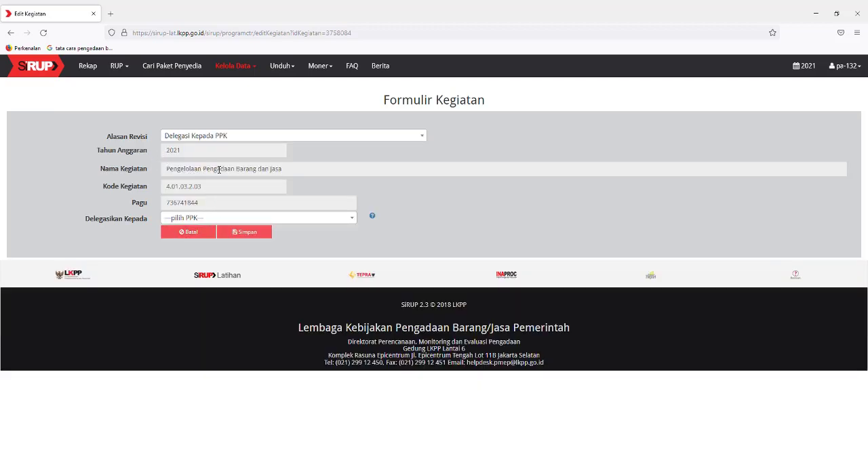
pyautogui.click(198, 220)
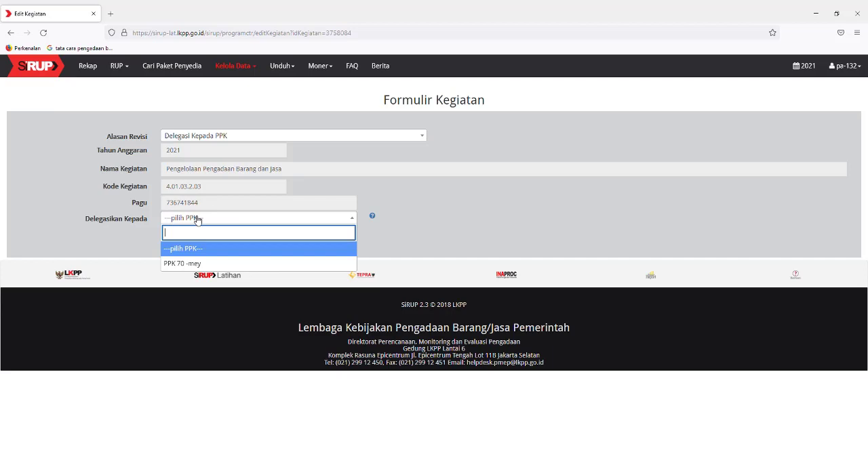
pyautogui.click(192, 264)
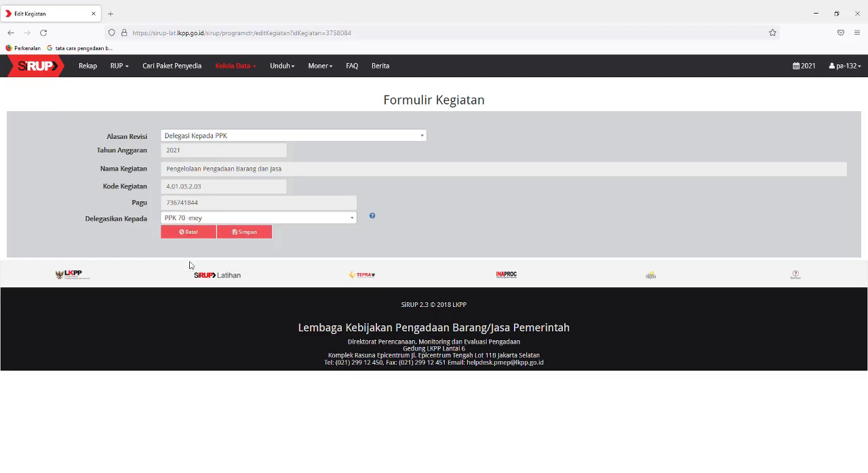
pyautogui.click(254, 233)
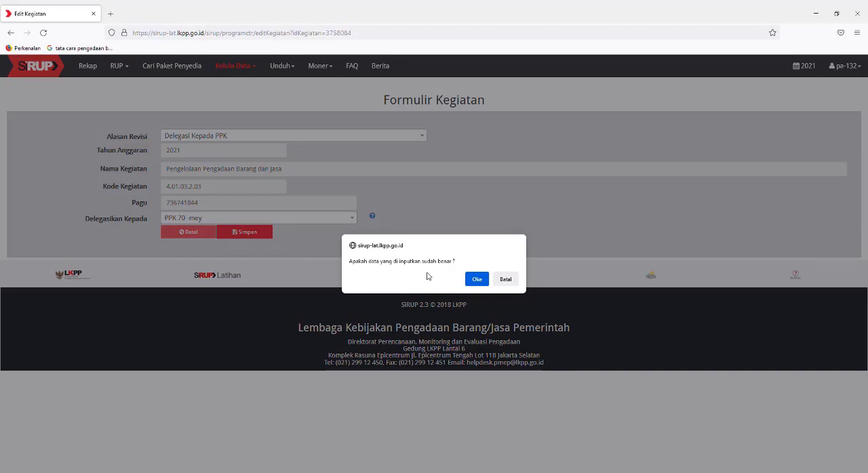
pyautogui.click(476, 279)
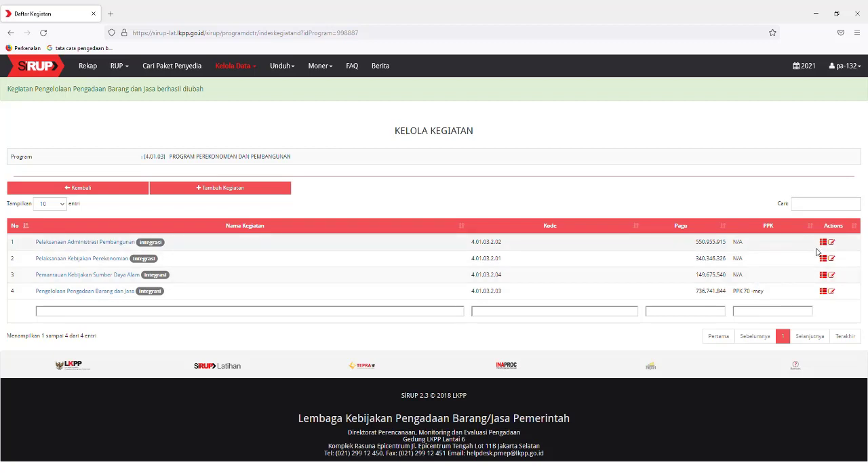
pyautogui.click(823, 292)
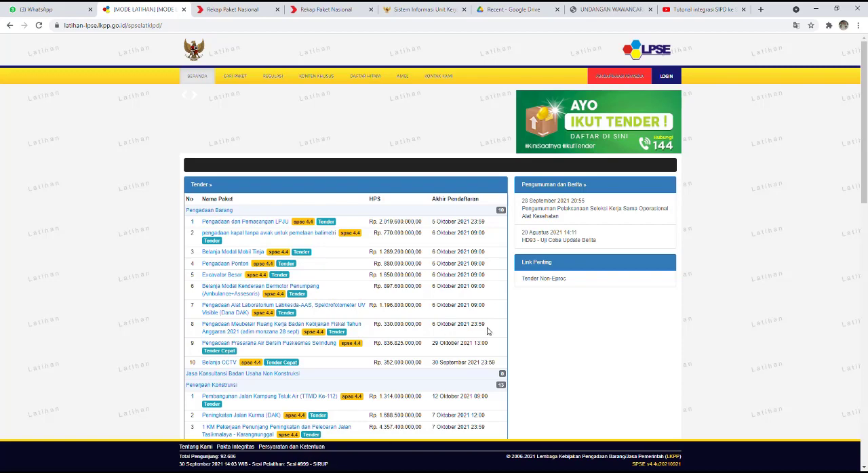
# Step: In Chrome, open the LPSE training site's Non Penyedia login and submit the PPK account's user ID
pyautogui.click(668, 77)
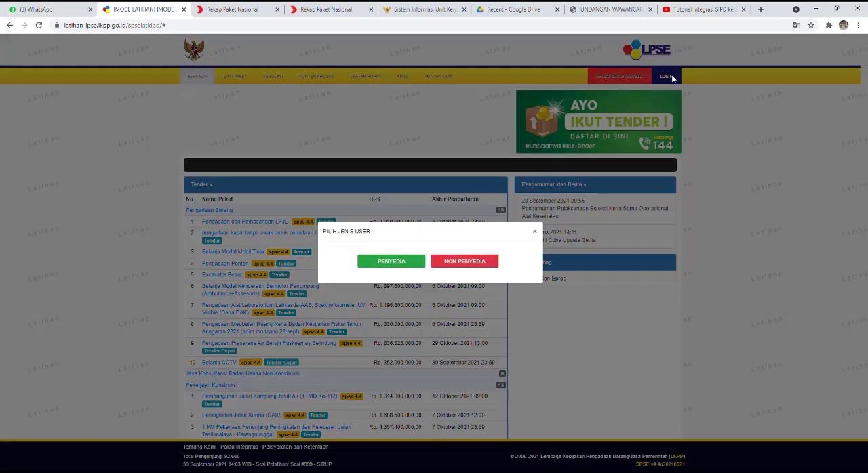
pyautogui.click(480, 267)
pyautogui.click(420, 196)
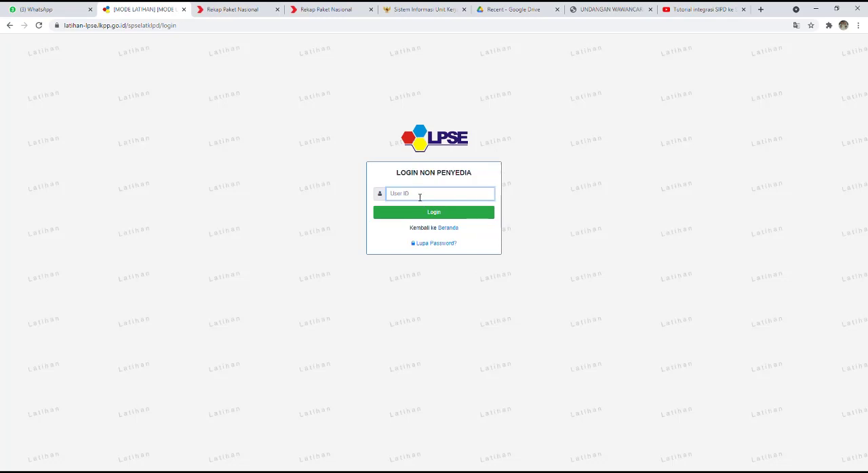
pyautogui.write('ppk70')
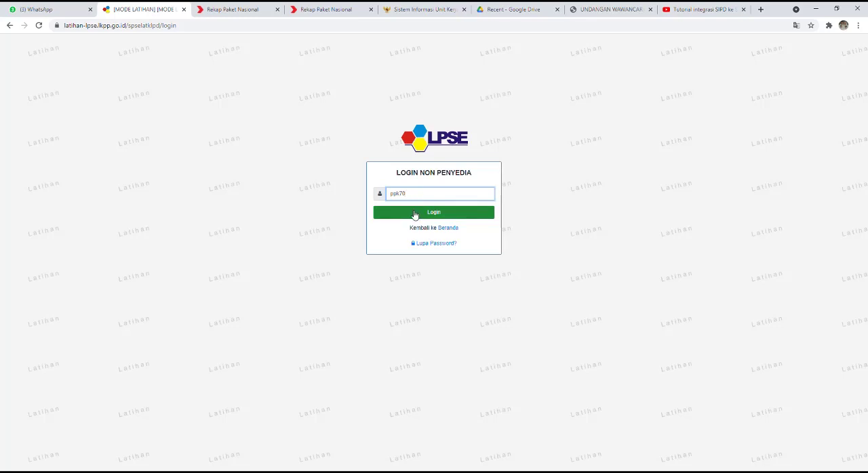
pyautogui.click(415, 215)
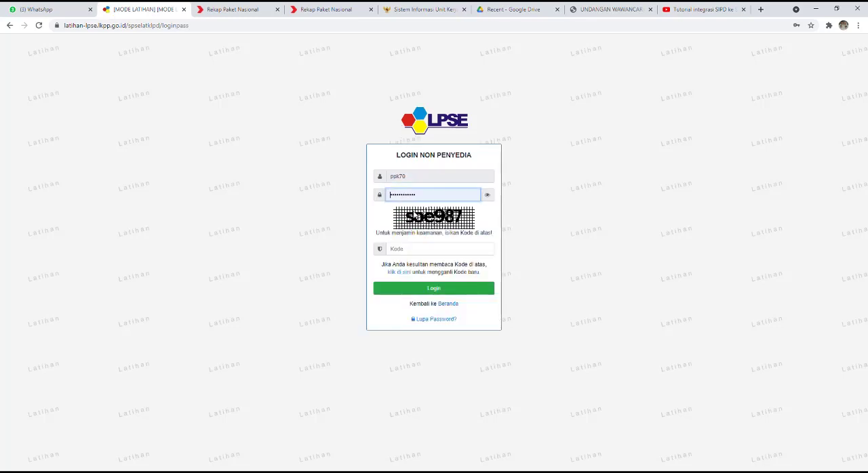
# Step: Reveal the filled-in PPK password, enter the displayed security code, and log in to LPSE
pyautogui.click(485, 199)
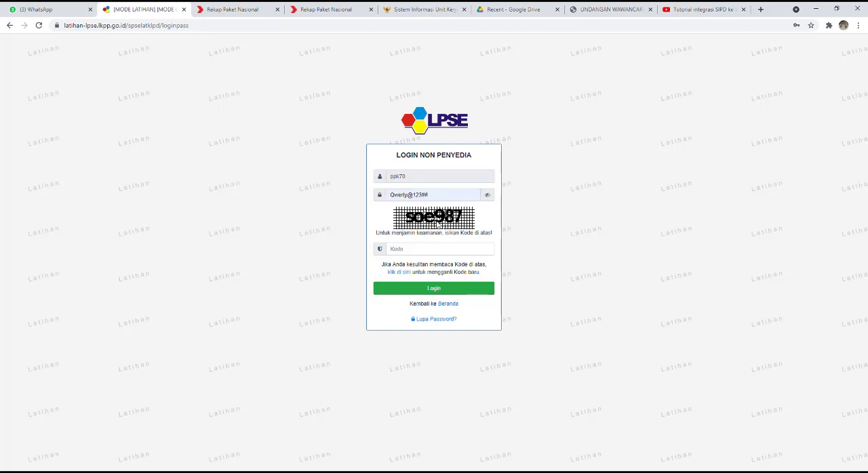
pyautogui.click(415, 253)
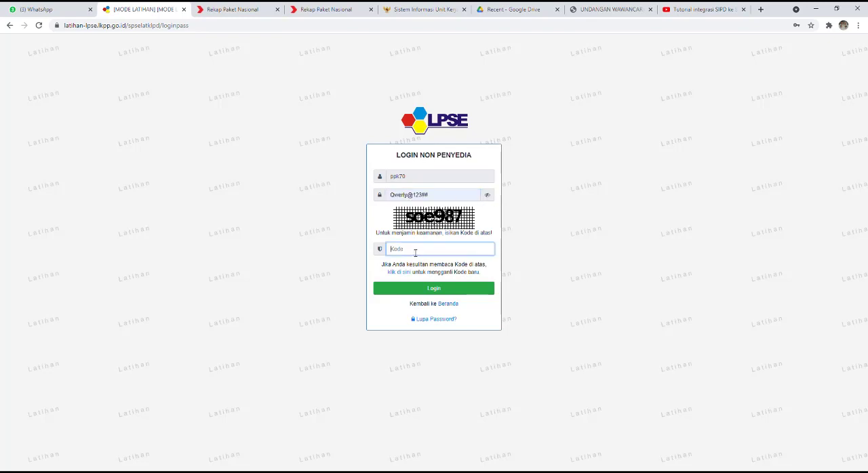
pyautogui.write('soe987')
pyautogui.click(432, 291)
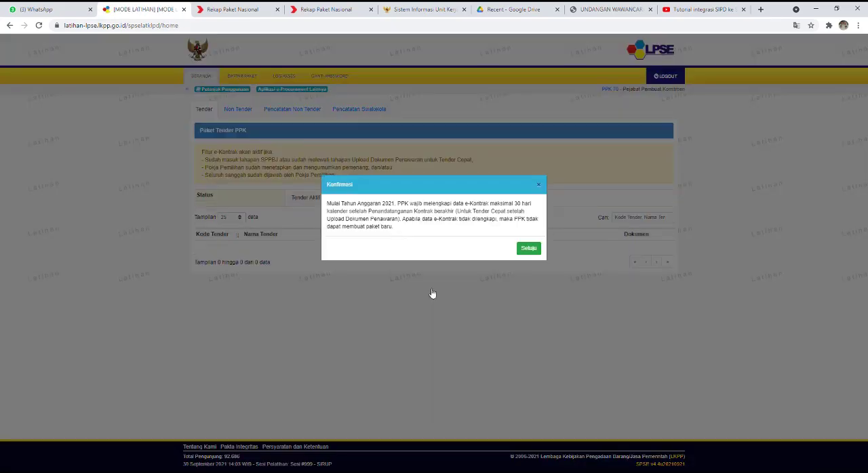
pyautogui.click(530, 248)
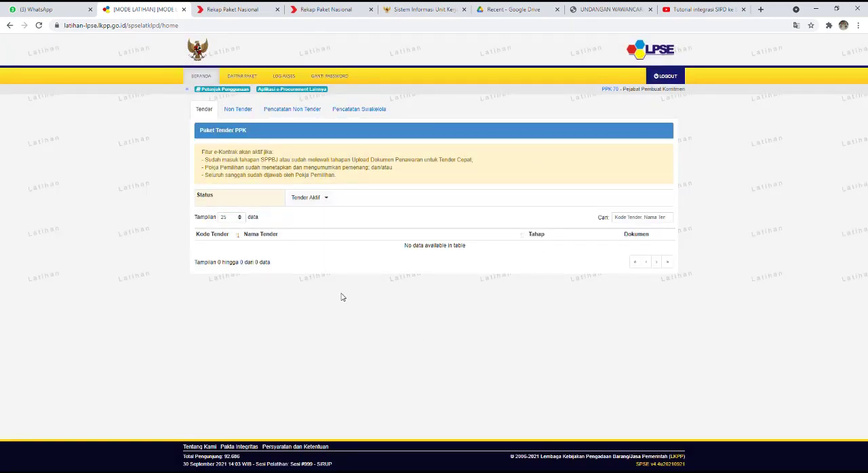
# Step: Enter the SiRUP training application through Aplikasi e-Procurement Lainnya and open Rencana Kerja Anggaran
pyautogui.click(282, 92)
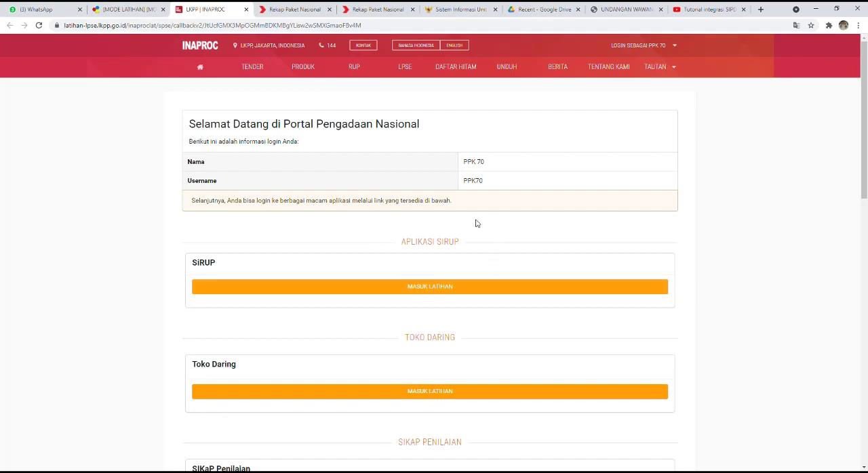
pyautogui.click(443, 290)
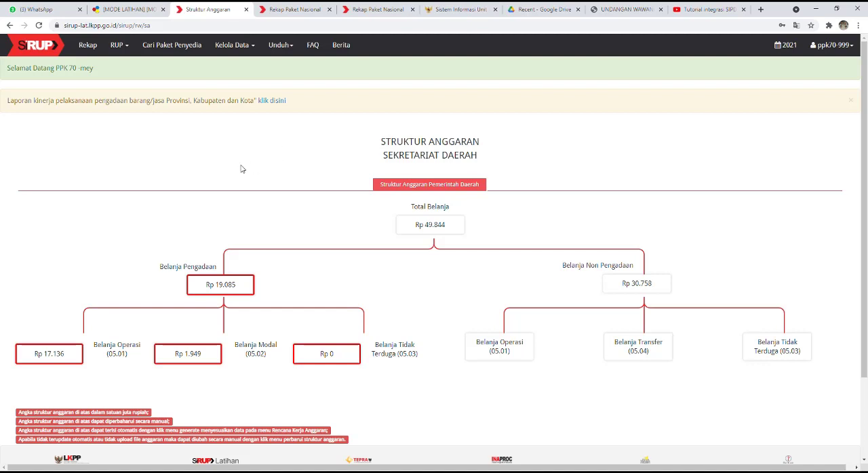
pyautogui.click(126, 47)
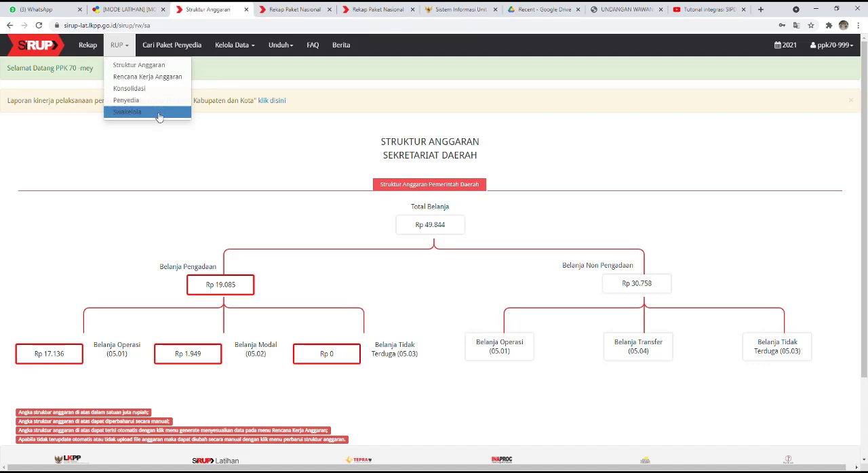
pyautogui.click(167, 78)
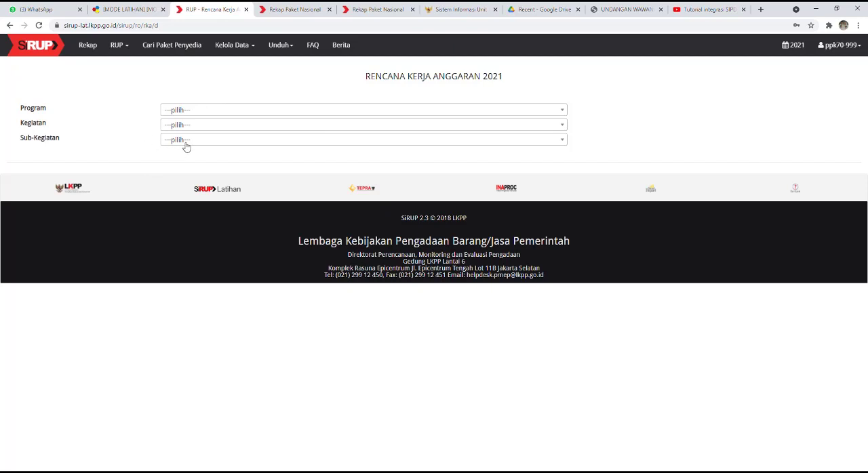
# Step: Choose PROGRAM PEREKONOMIAN DAN PEMBANGUNAN, activity Pengelolaan Pengadaan Barang dan Jasa, and sub-activity Pengelolaan Layanan Pengadaan secara Elektronik
pyautogui.click(207, 110)
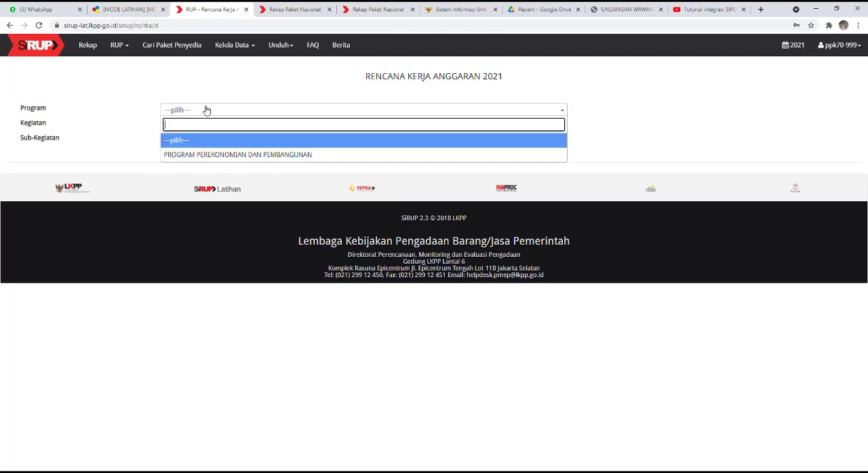
pyautogui.click(208, 155)
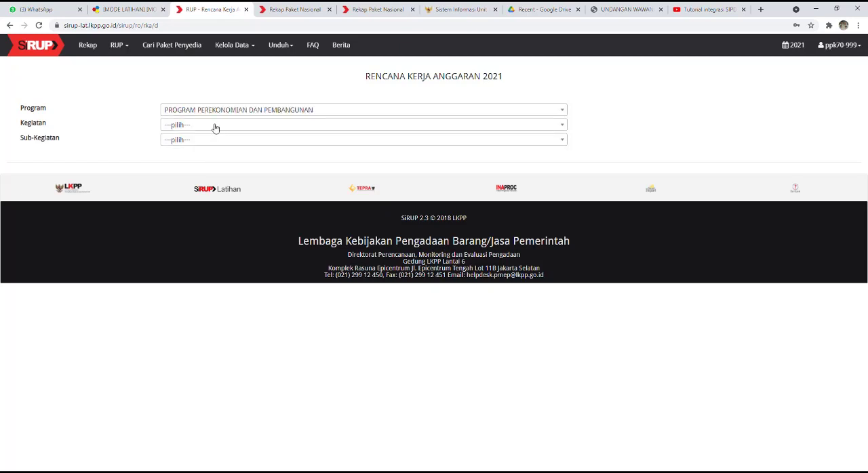
pyautogui.click(215, 128)
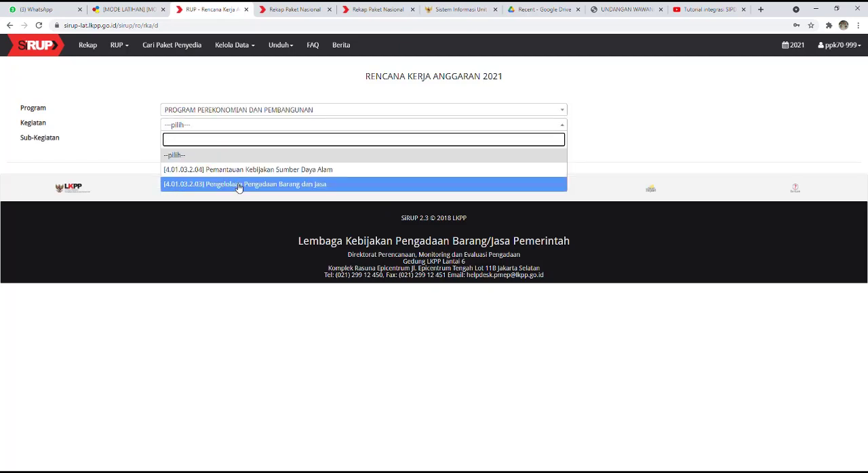
pyautogui.click(239, 184)
pyautogui.click(218, 141)
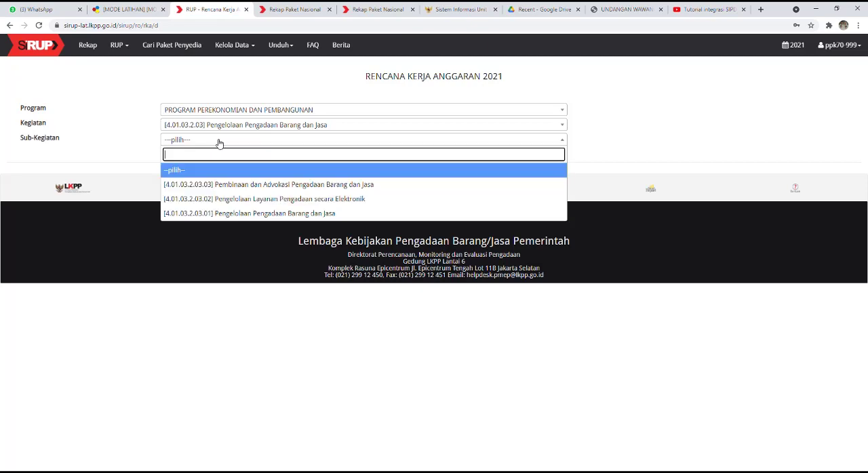
pyautogui.click(245, 201)
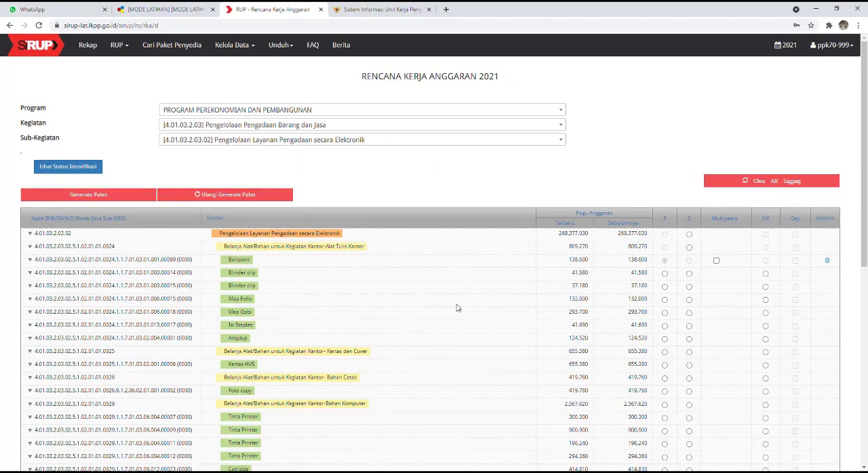
# Step: Clear the existing package identification of the Ballpoint item under Alat Tulis Kantor and confirm
pyautogui.scroll(-2, 456, 308)
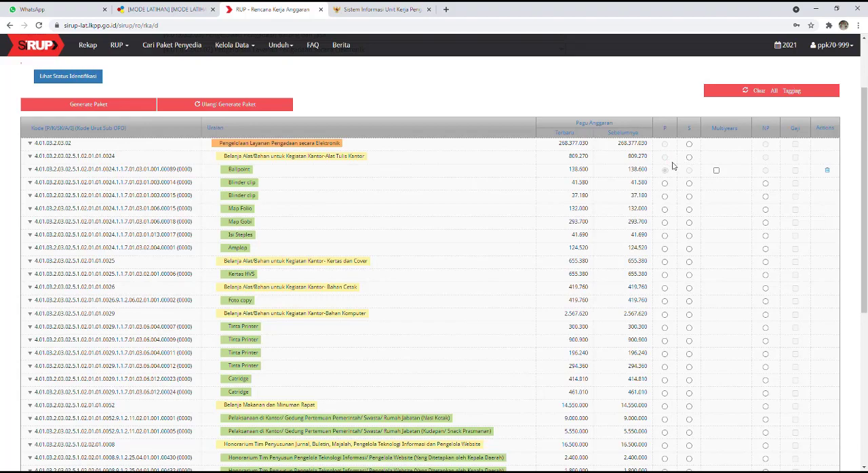
pyautogui.click(827, 171)
pyautogui.click(486, 78)
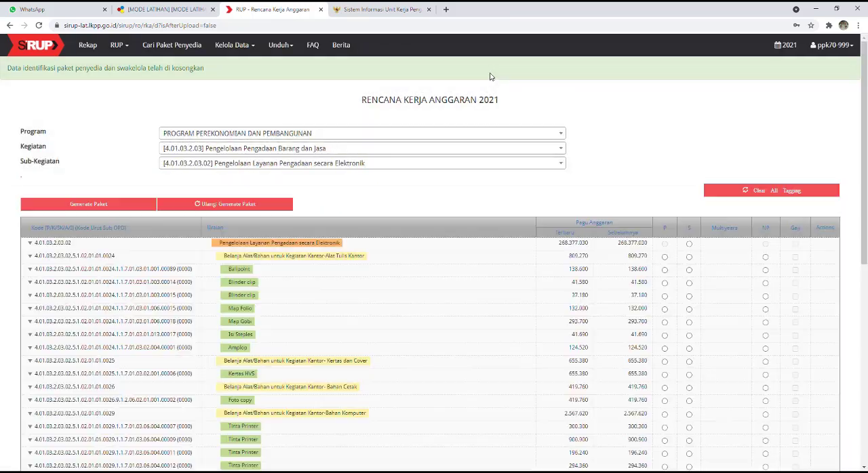
# Step: Mark the office-supply accounts Alat Tulis Kantor, Kertas dan Cover, Bahan Cetak and Bahan Komputer as Penyedia (P) packages
pyautogui.scroll(-3, 698, 266)
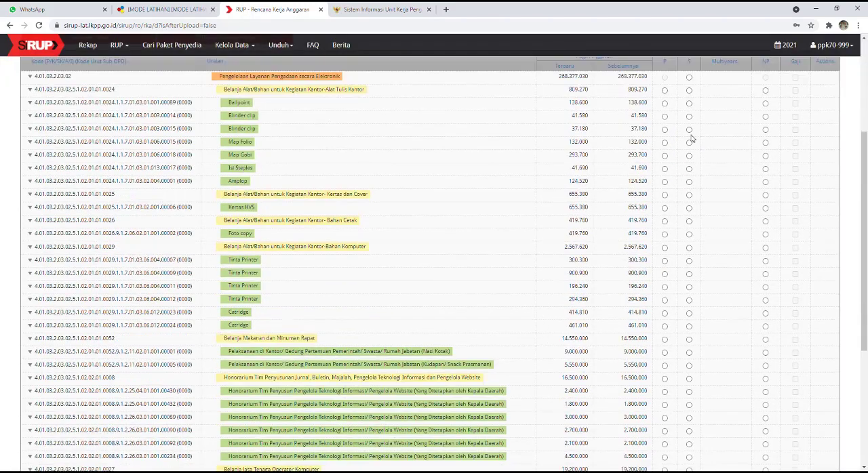
pyautogui.scroll(1, 707, 178)
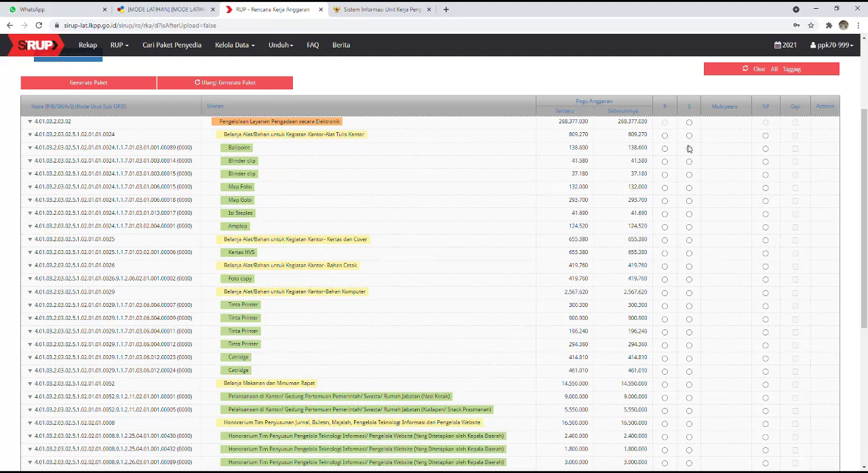
pyautogui.scroll(1, 687, 145)
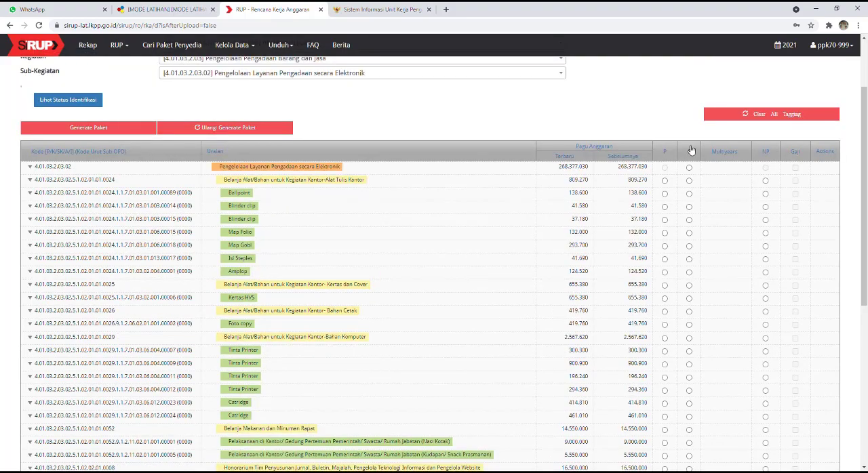
pyautogui.click(665, 182)
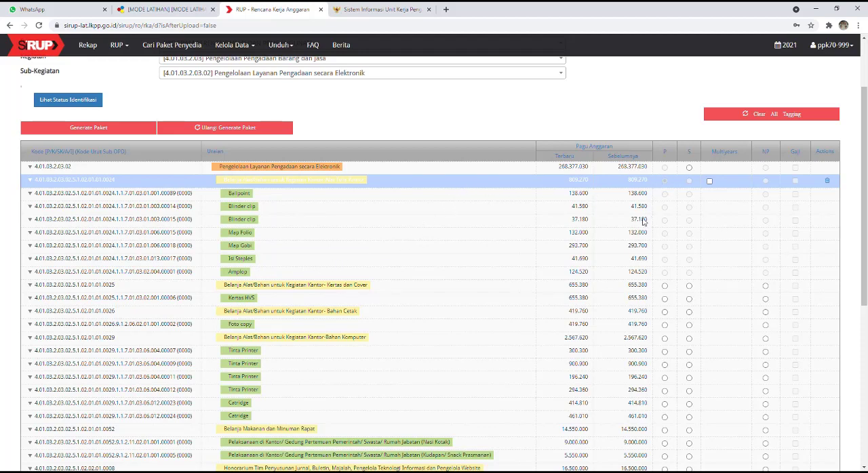
pyautogui.scroll(-1, 657, 198)
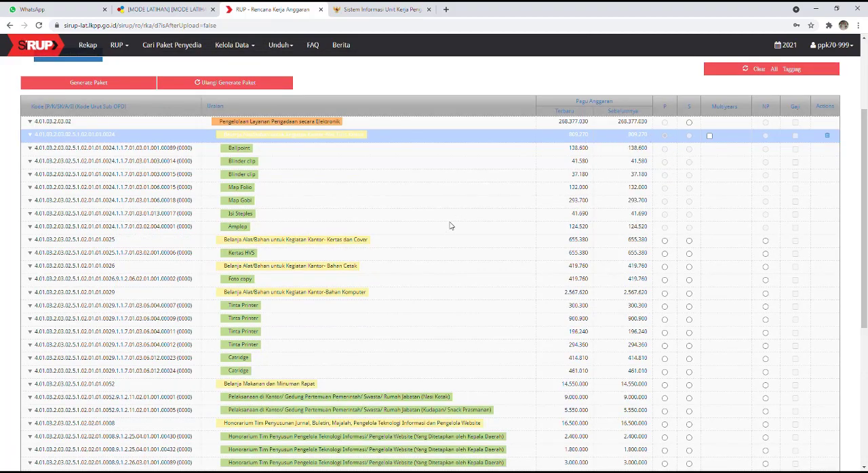
pyautogui.scroll(-1, 451, 226)
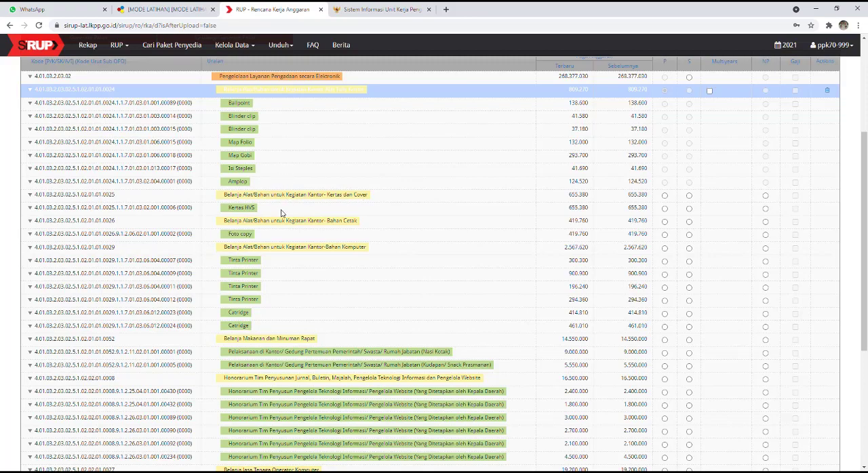
pyautogui.click(664, 196)
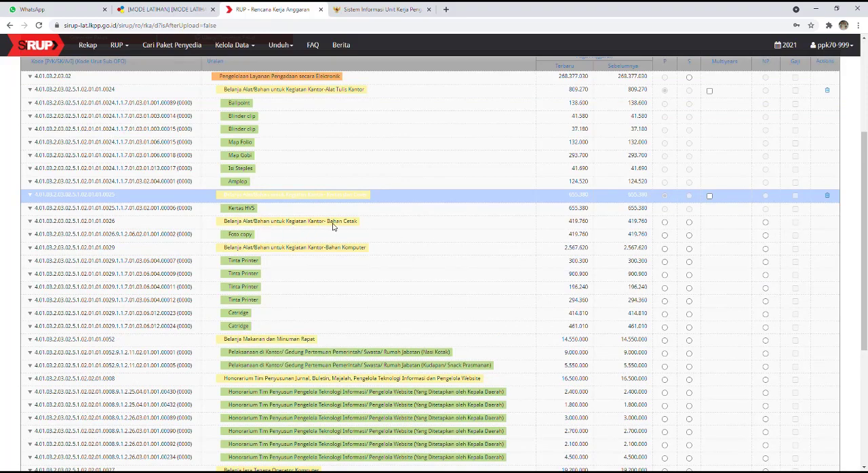
pyautogui.click(665, 222)
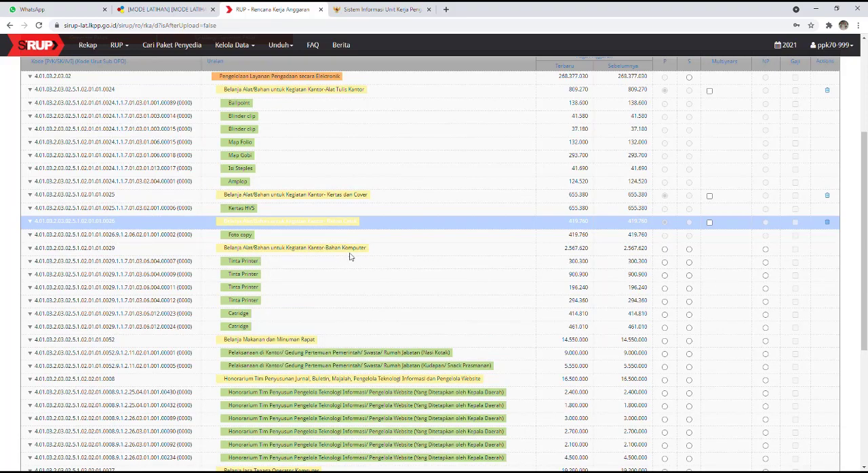
pyautogui.click(665, 250)
# Step: Mark Belanja Makanan dan Minuman Rapat as Penyedia (P) and the Honorarium Tim Penyusunan Jurnal account as Swakelola (S)
pyautogui.scroll(-3, 544, 273)
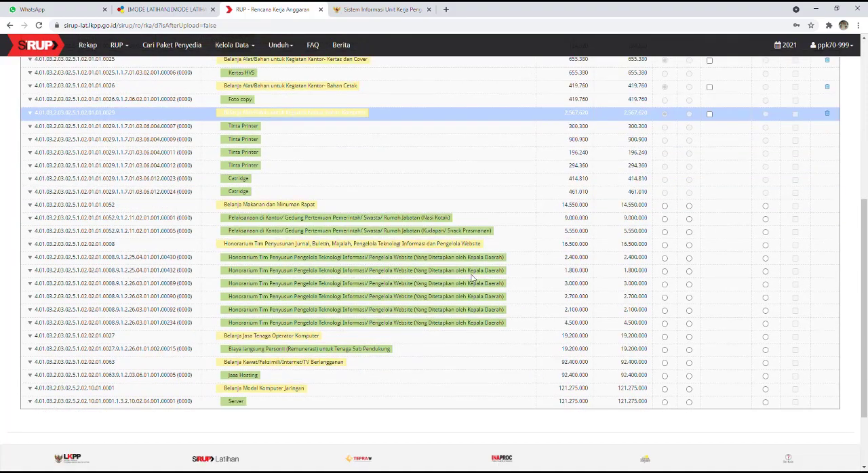
pyautogui.click(664, 206)
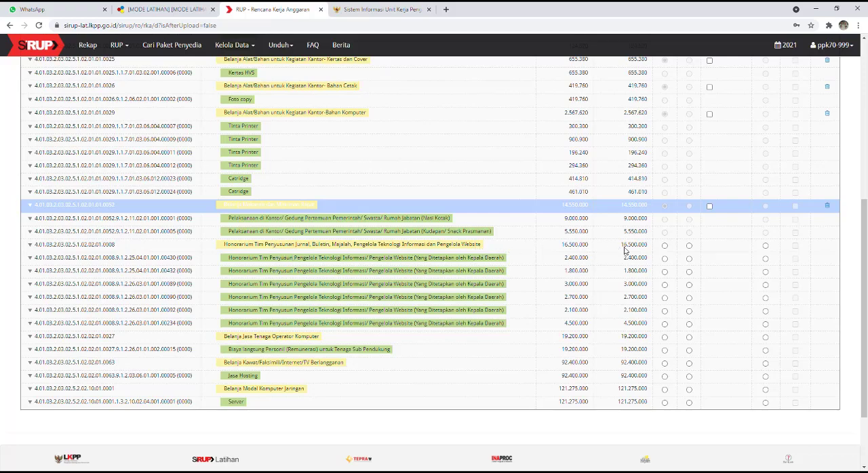
pyautogui.click(689, 247)
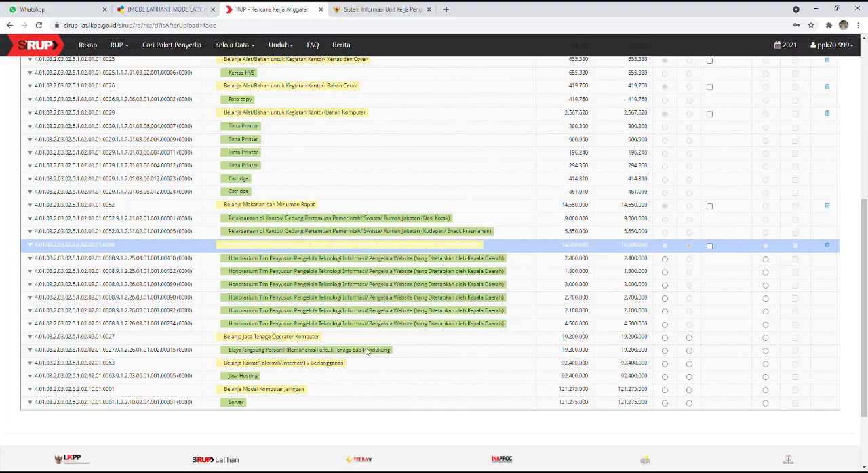
# Step: Mark Belanja Jasa Tenaga Operator Komputer, Belanja Kawat/Faksimili/Internet/TV Berlangganan and Belanja Modal Komputer Jaringan as Penyedia (P) packages
pyautogui.click(665, 338)
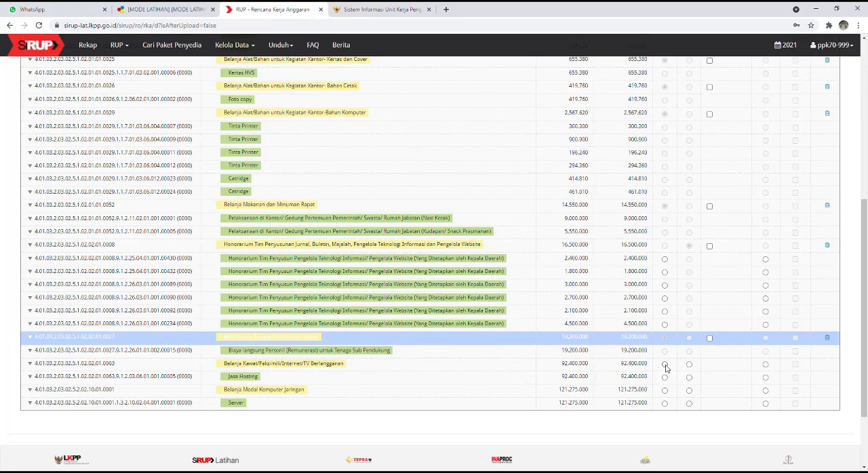
pyautogui.click(665, 365)
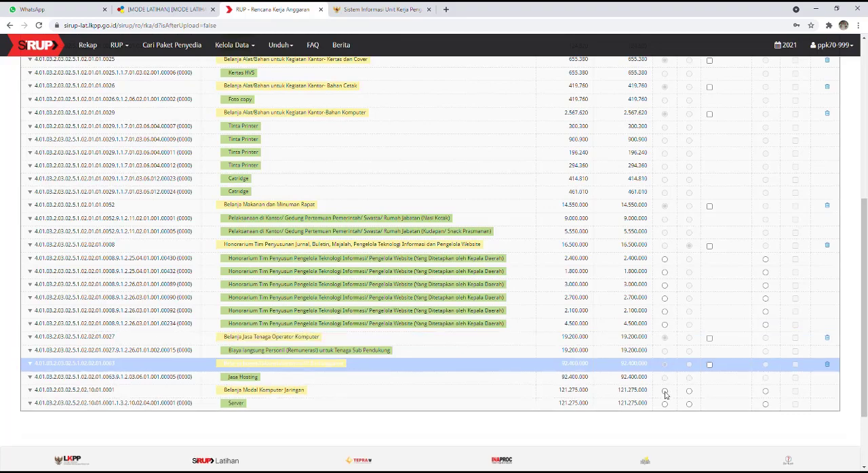
pyautogui.click(665, 393)
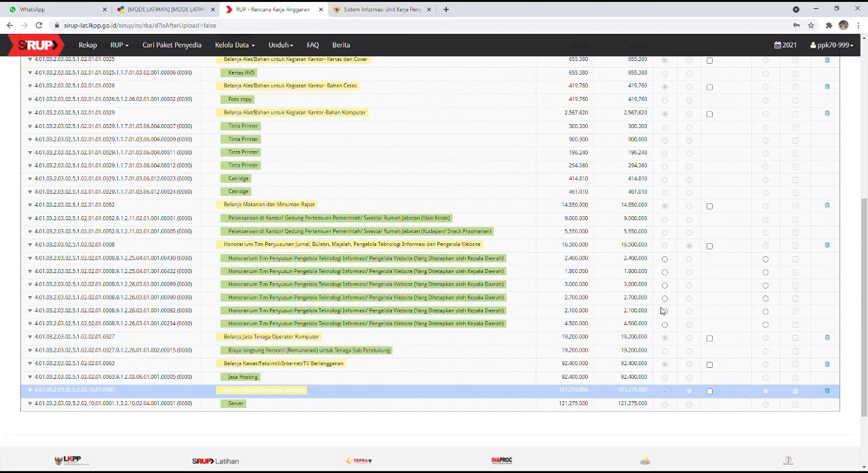
# Step: Clear the identification of Belanja Jasa Tenaga Operator Komputer, confirm, and mark the account as Penyedia (P) again
pyautogui.scroll(3, 705, 219)
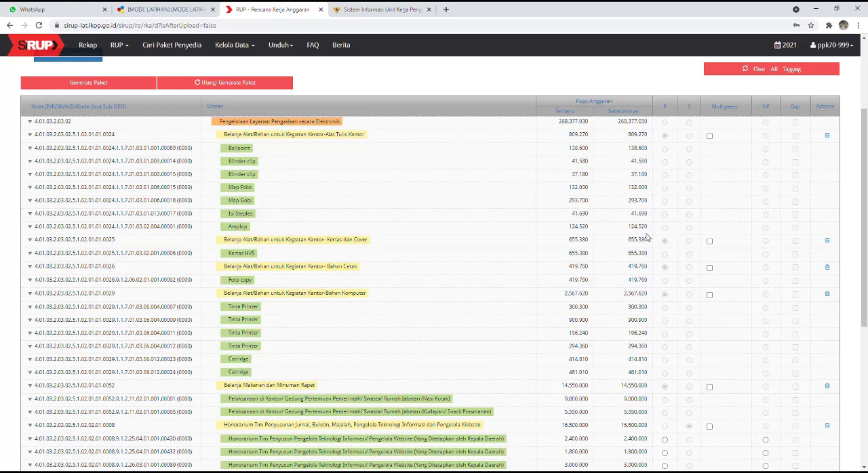
pyautogui.scroll(-3, 647, 237)
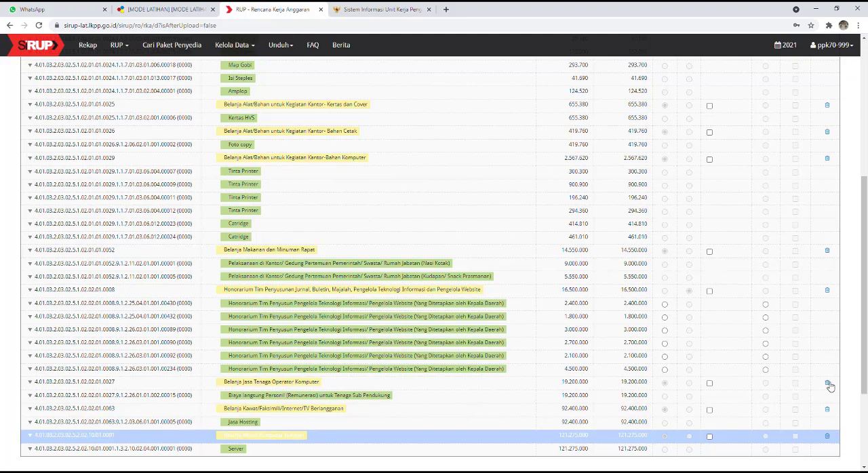
pyautogui.click(827, 383)
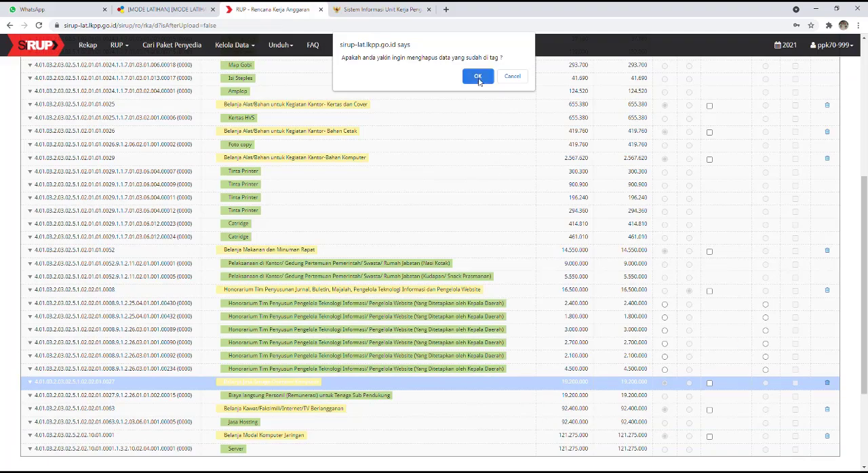
pyautogui.click(478, 77)
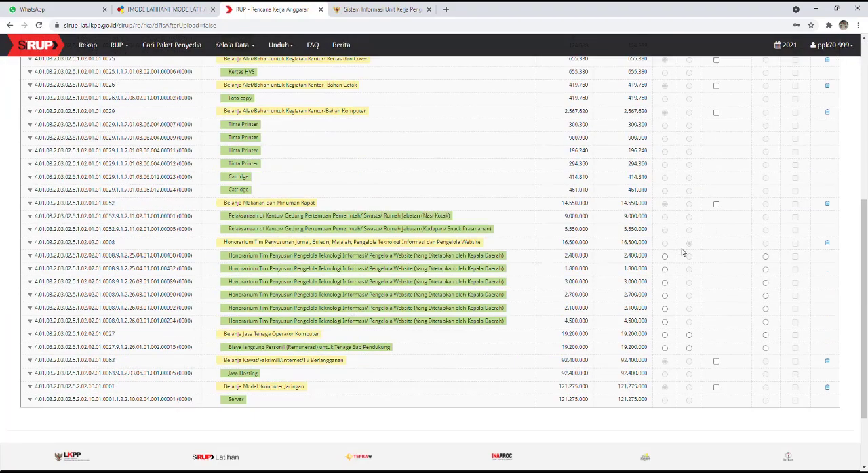
pyautogui.scroll(-1, 682, 252)
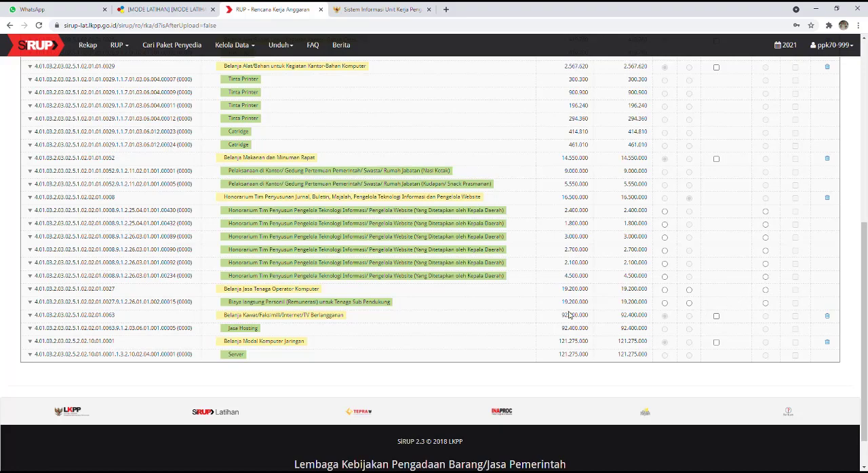
pyautogui.click(664, 291)
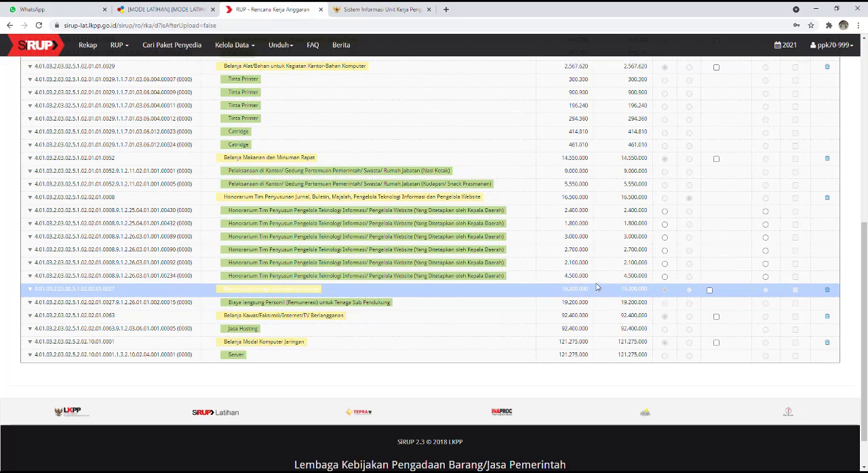
# Step: Generate the packages from the identified budget items and confirm the generation
pyautogui.scroll(1, 532, 258)
pyautogui.scroll(3, 531, 258)
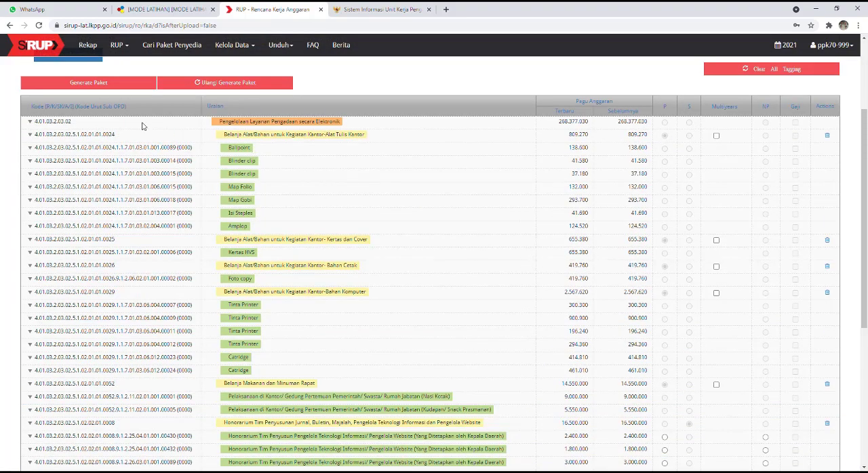
pyautogui.click(105, 86)
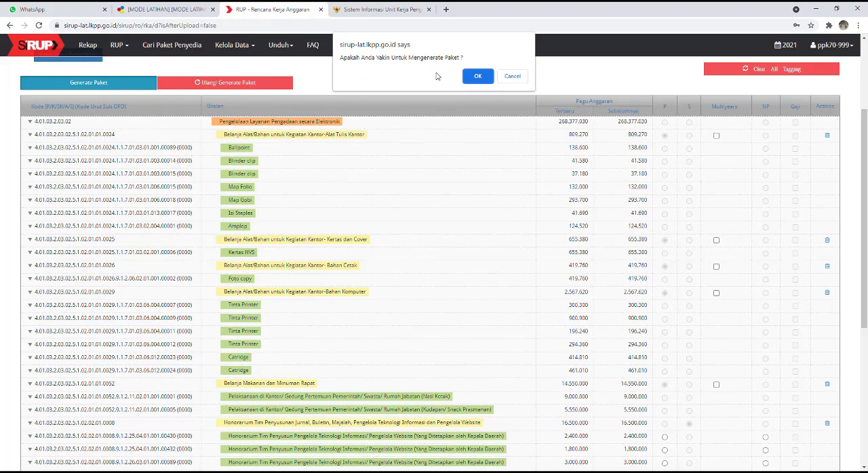
pyautogui.click(477, 77)
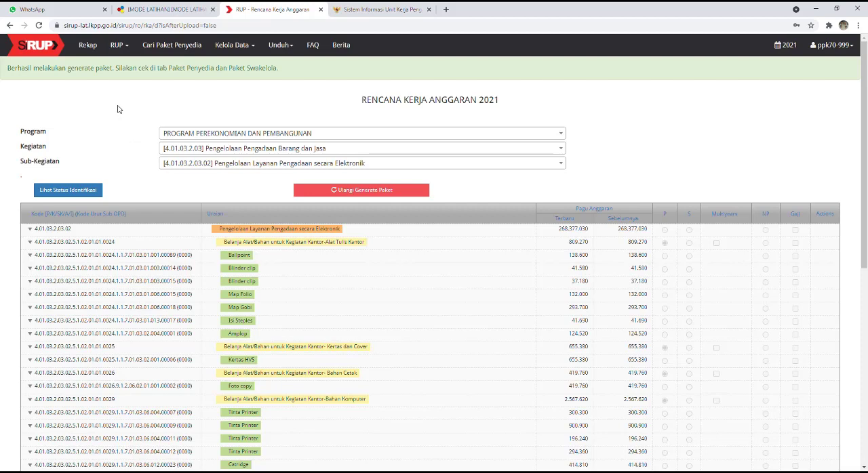
# Step: Open the Penyedia package list and filter it by PROGRAM PEREKONOMIAN DAN PEMBANGUNAN, Pengelolaan Pengadaan Barang dan Jasa, and Pengelolaan Layanan Pengadaan secara Elektronik
pyautogui.click(120, 45)
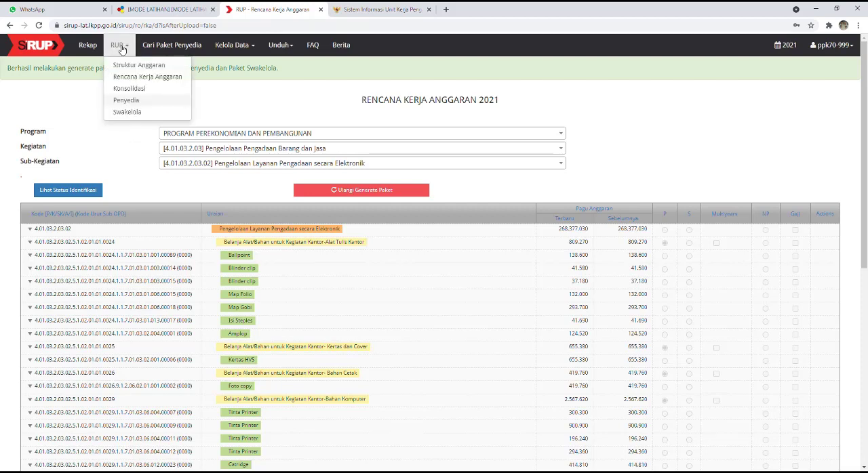
pyautogui.click(127, 101)
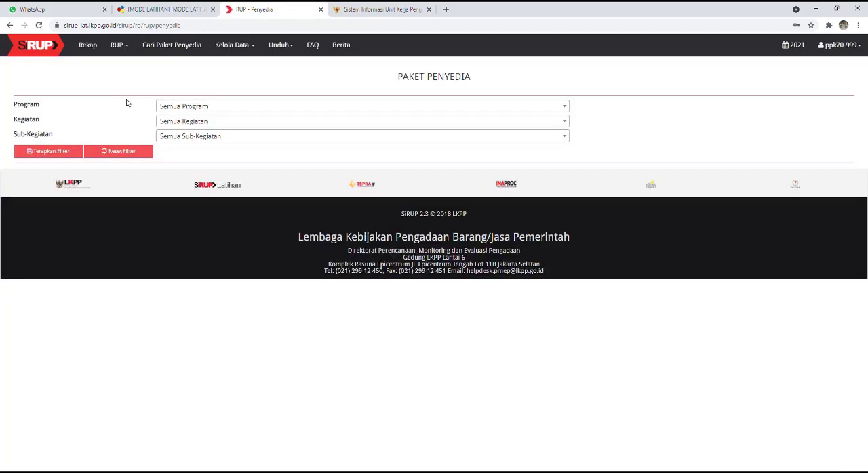
pyautogui.click(325, 111)
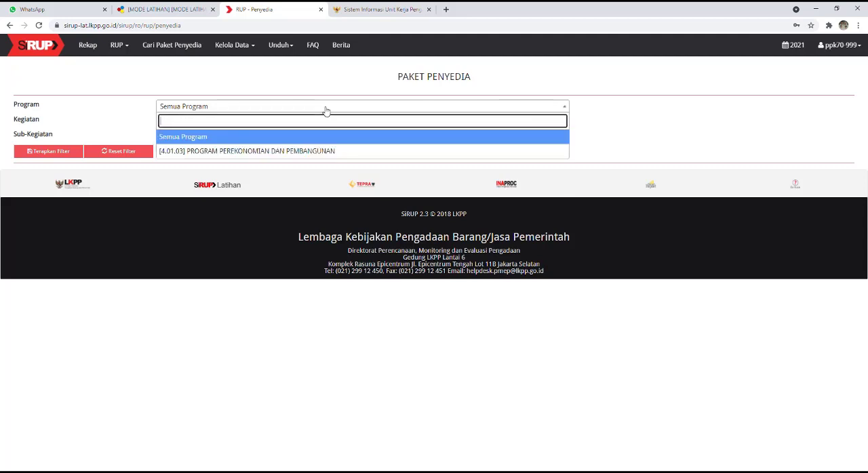
pyautogui.click(326, 150)
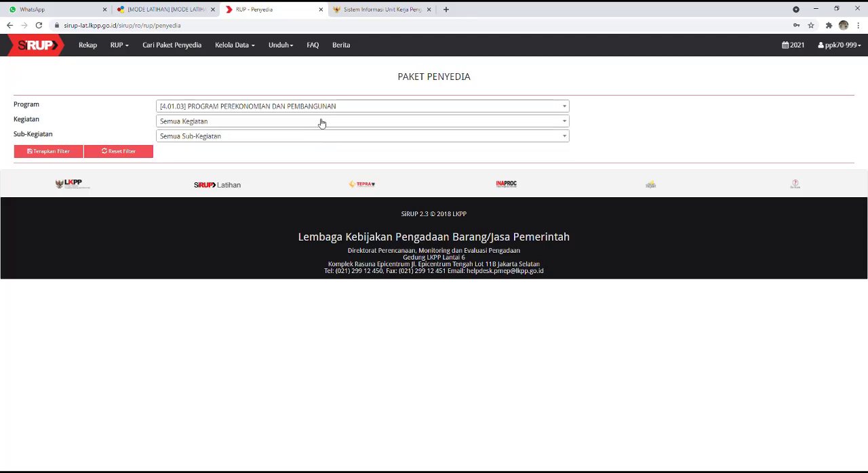
pyautogui.click(322, 123)
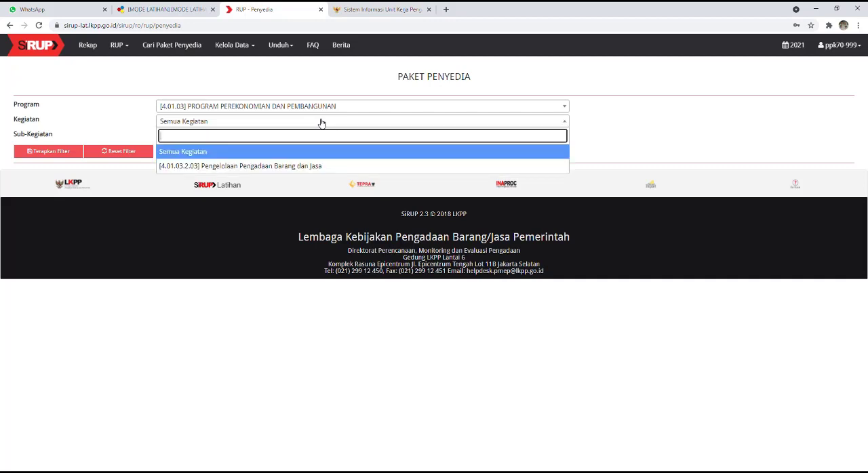
pyautogui.click(303, 169)
pyautogui.click(288, 137)
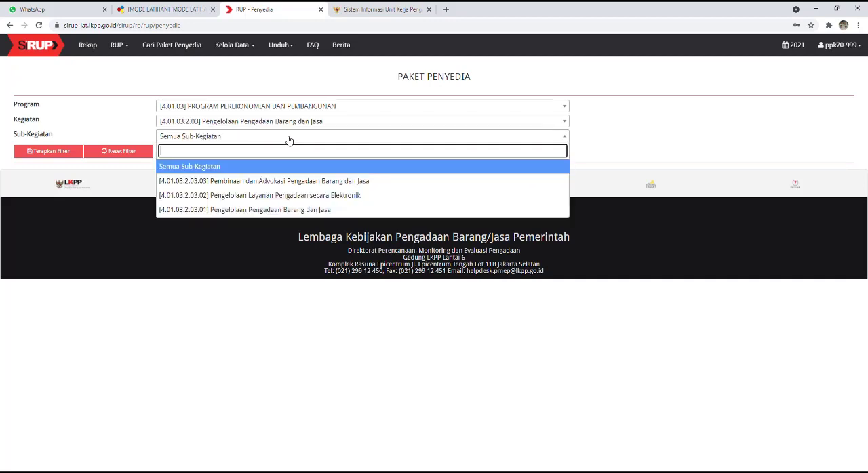
pyautogui.click(302, 196)
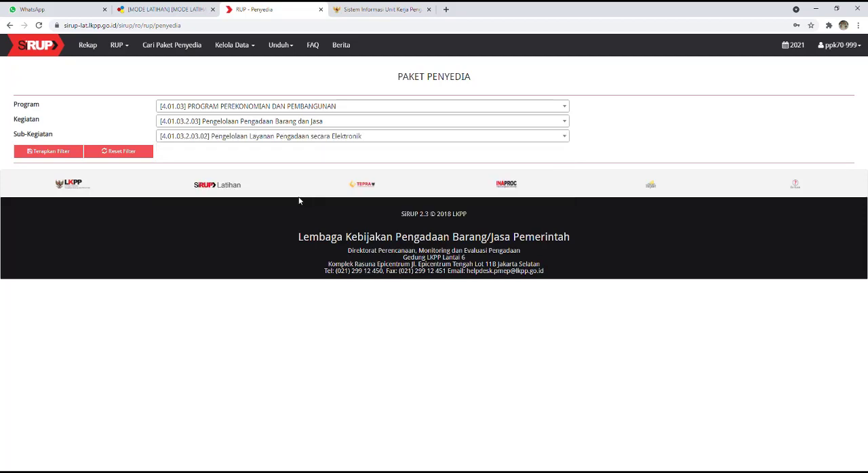
pyautogui.click(60, 152)
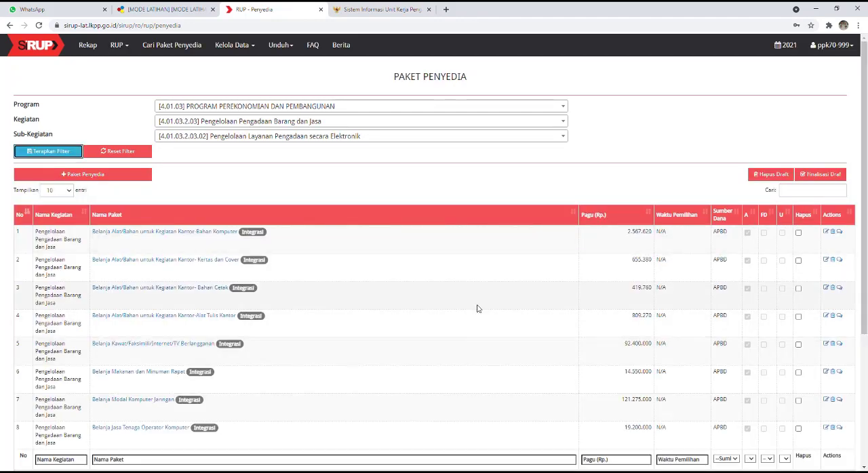
# Step: Open the Bahan Komputer package for editing and set its work location to Kalimantan Barat, Singkawang (Kota), with Singkawang as the location detail
pyautogui.scroll(-1, 477, 307)
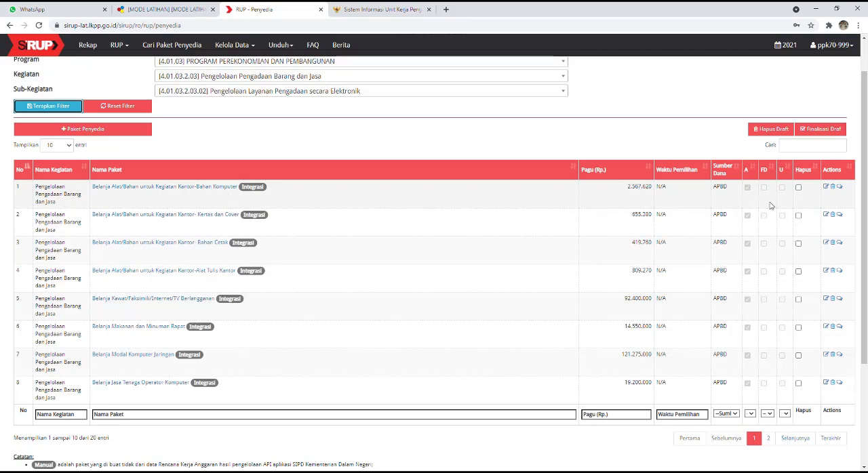
pyautogui.click(827, 188)
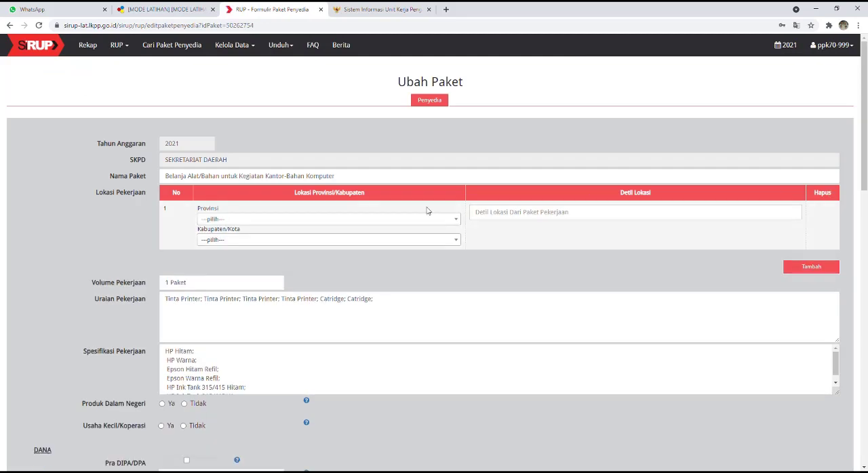
pyautogui.scroll(-2, 591, 297)
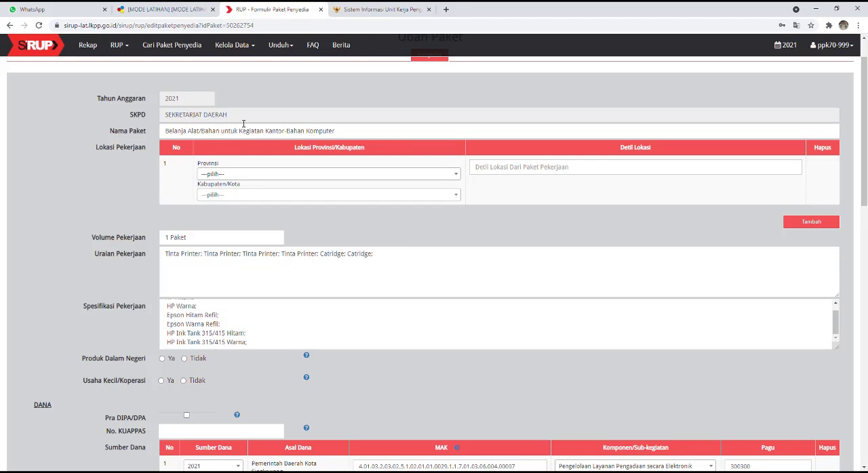
pyautogui.click(255, 177)
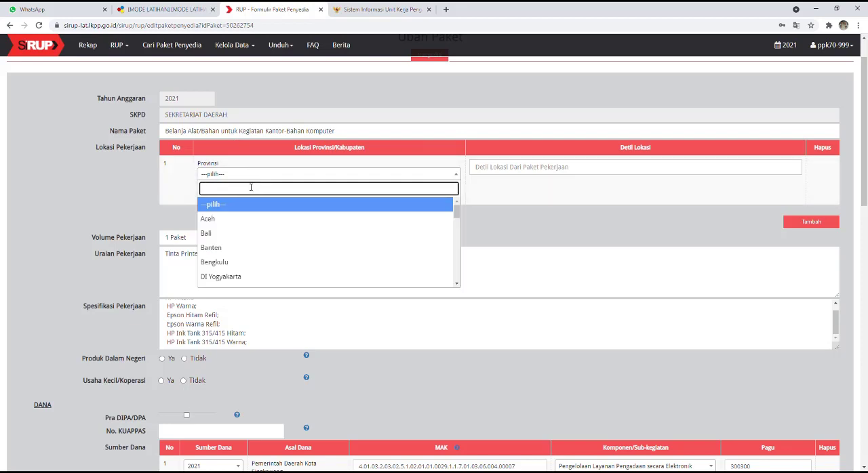
pyautogui.write('kal')
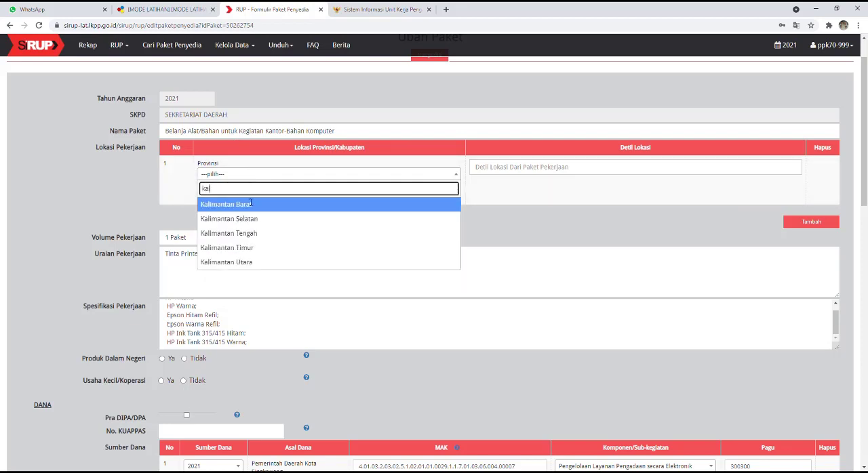
pyautogui.click(250, 203)
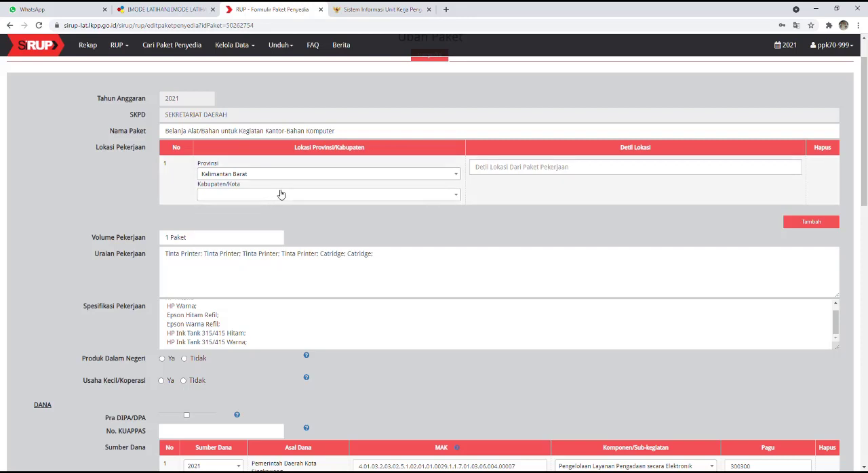
pyautogui.click(282, 194)
pyautogui.write('sing')
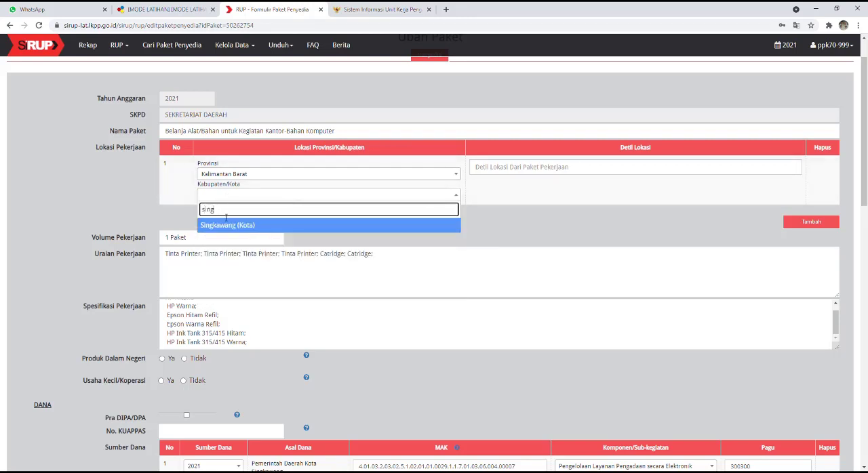
pyautogui.click(228, 228)
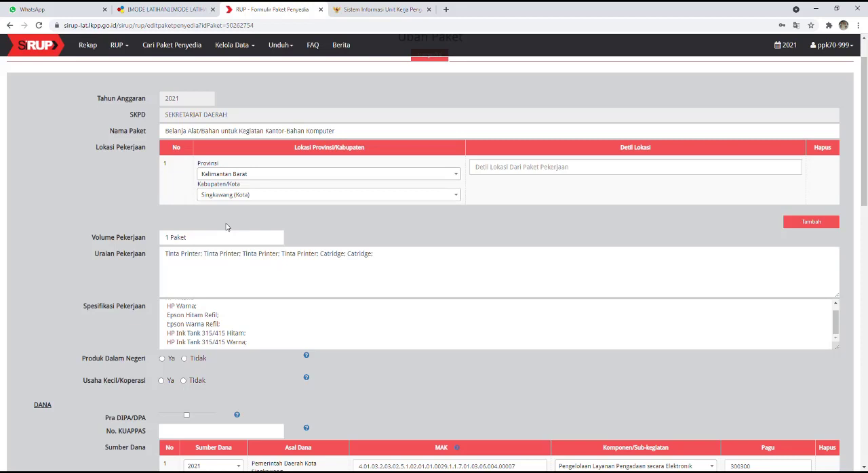
pyautogui.click(536, 173)
pyautogui.click(509, 192)
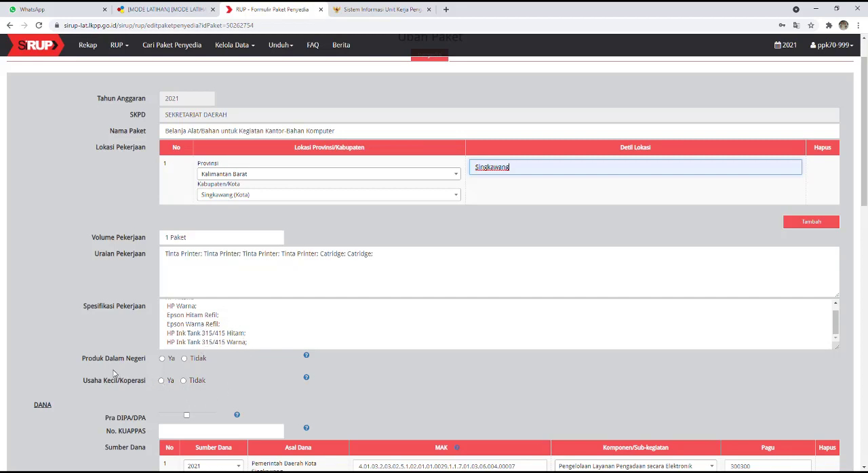
# Step: Set Produk Dalam Negeri and Usaha Kecil/Koperasi to Ya, and enable Pra DIPA/DPA briefly before clearing it again
pyautogui.click(162, 359)
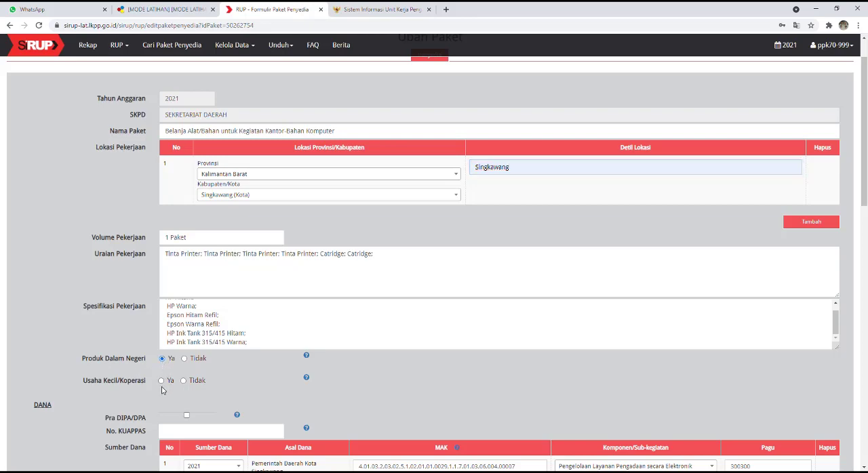
pyautogui.scroll(-1, 277, 357)
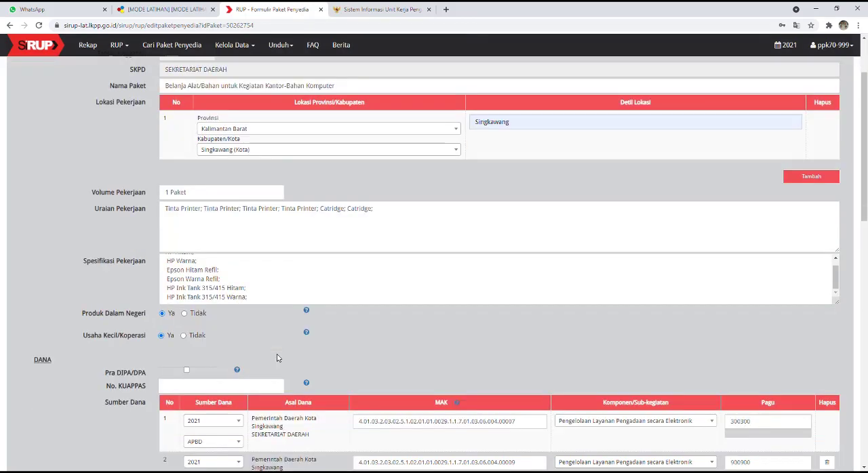
pyautogui.click(186, 370)
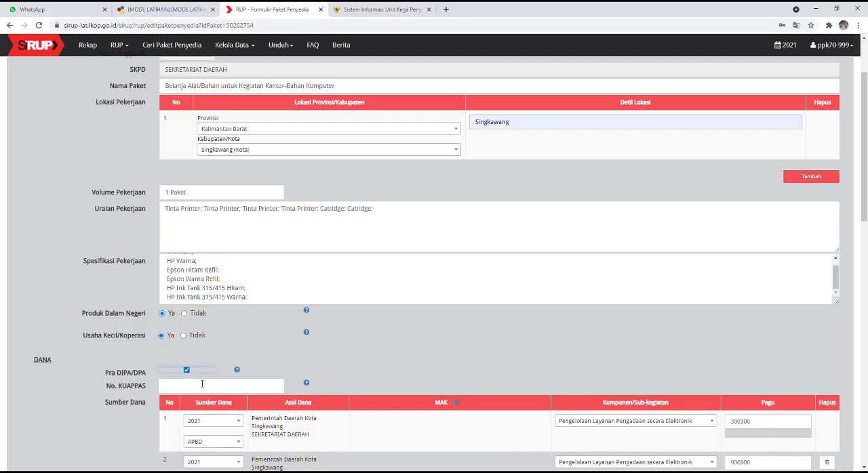
pyautogui.click(187, 372)
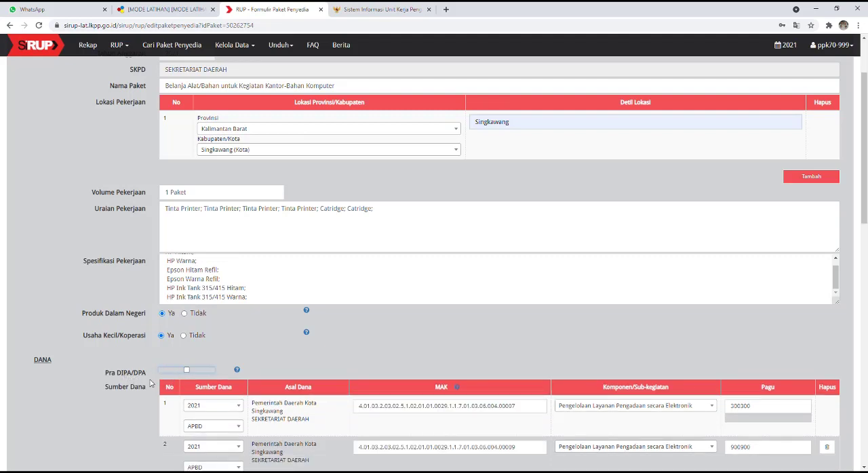
# Step: Set the package's Jenis Pengadaan to Barang and its Rencana Metode Pemilihan to Pengadaan Langsung
pyautogui.scroll(-3, 226, 392)
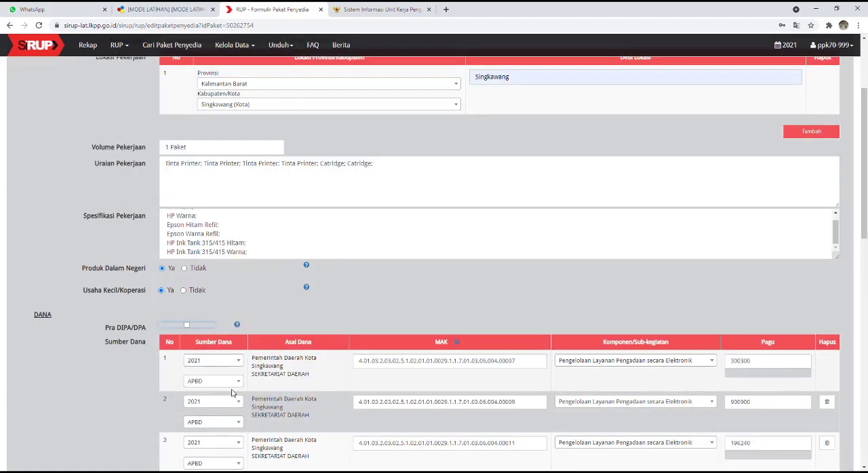
pyautogui.scroll(-1, 235, 385)
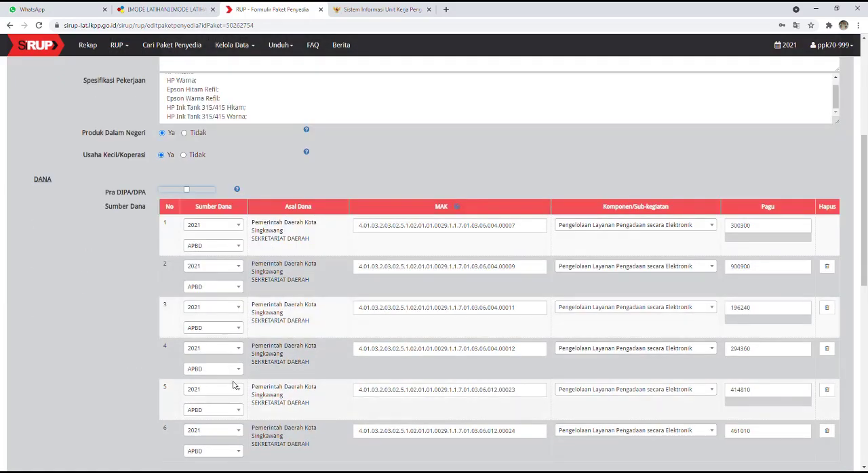
pyautogui.scroll(-1, 252, 370)
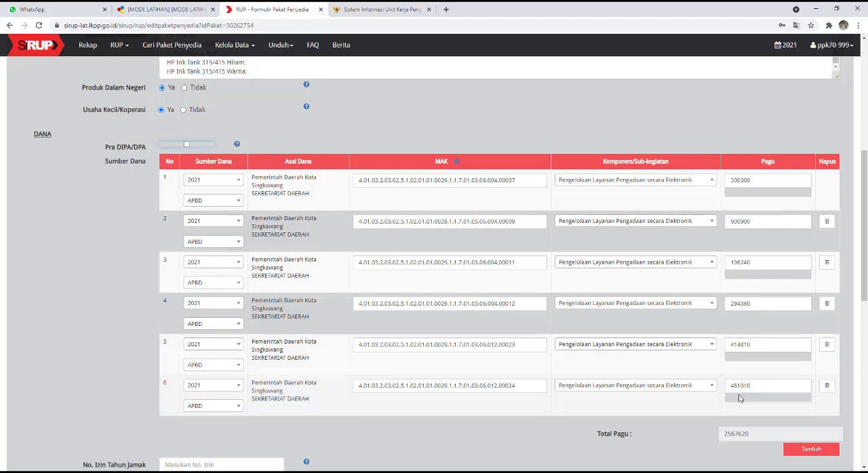
pyautogui.scroll(-1, 722, 376)
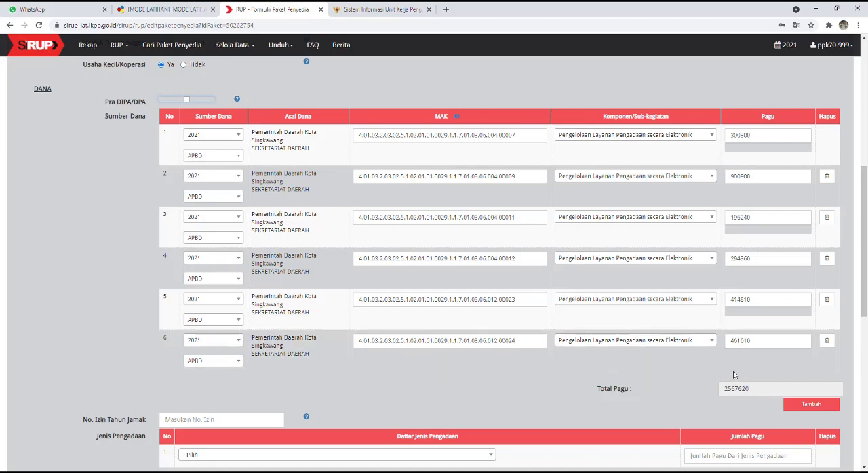
pyautogui.scroll(-1, 735, 374)
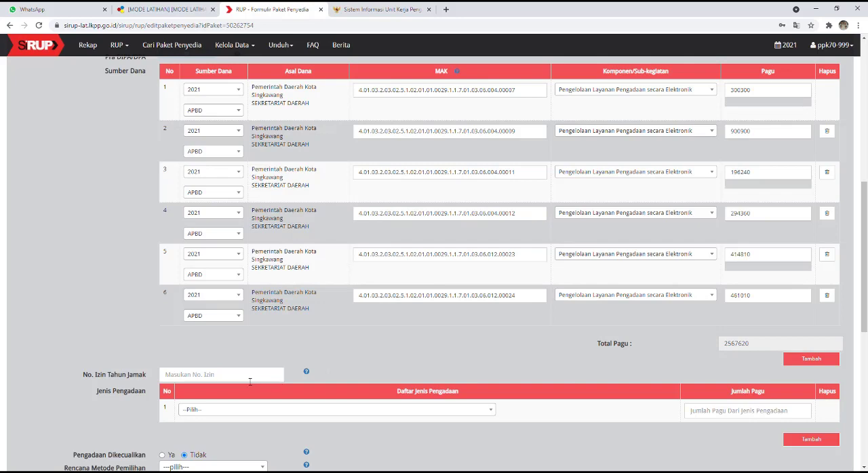
pyautogui.click(258, 410)
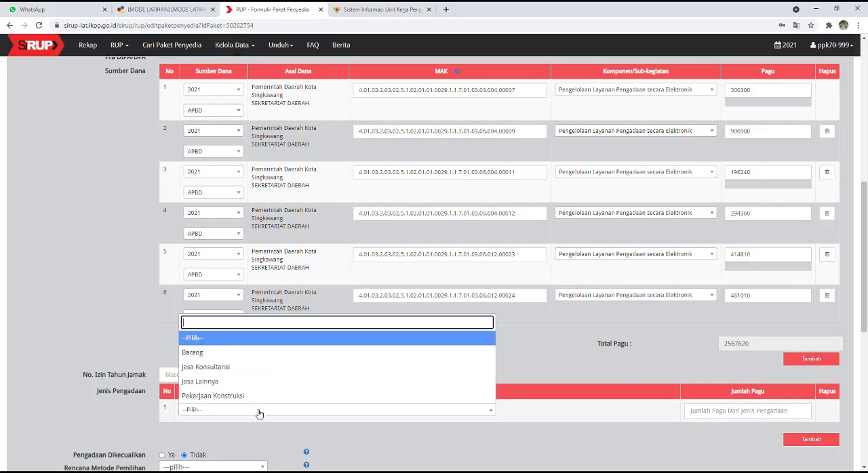
pyautogui.click(227, 354)
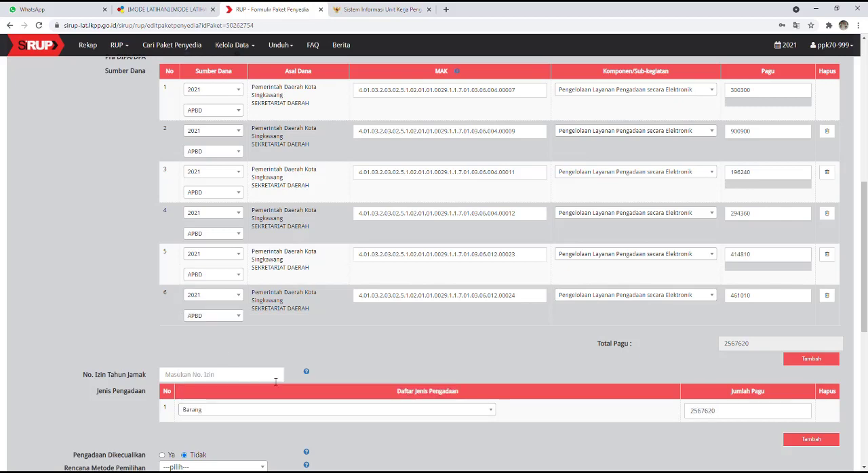
pyautogui.scroll(-1, 739, 431)
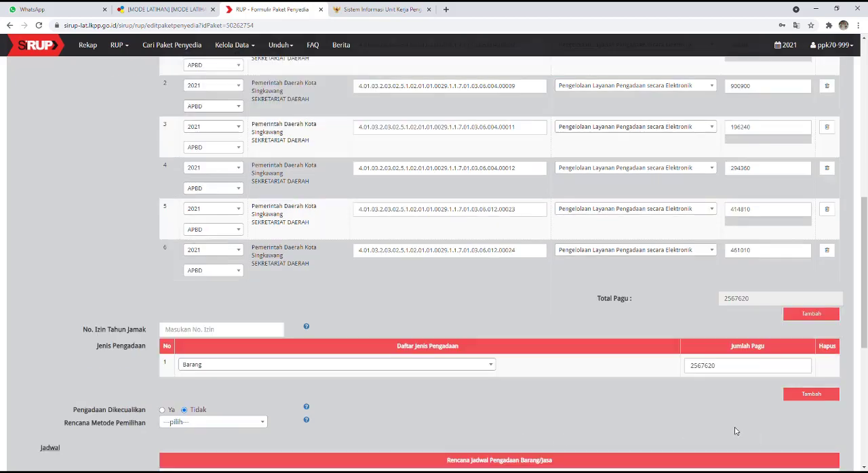
pyautogui.click(200, 426)
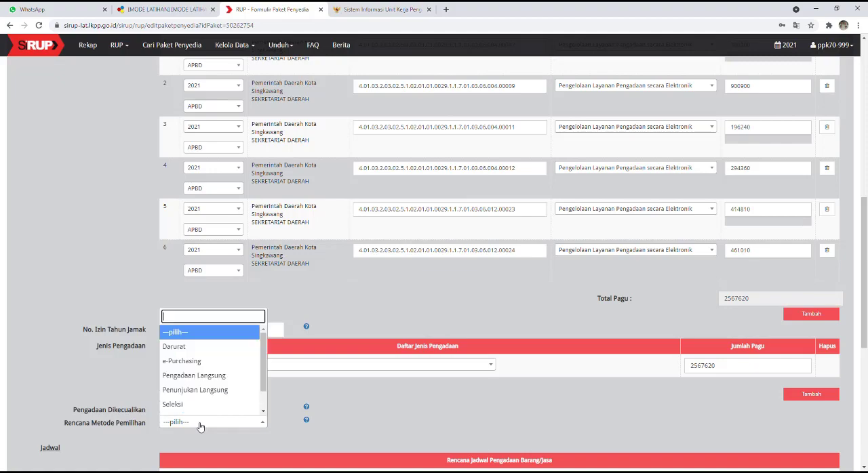
pyautogui.click(214, 384)
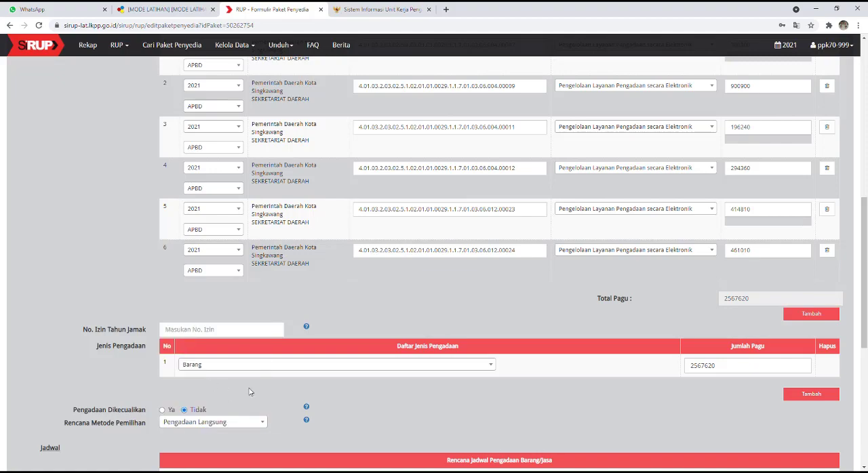
# Step: Set the Pemanfaatan barang/jasa schedule to end in December 2021 and start in January 2021
pyautogui.scroll(-3, 378, 407)
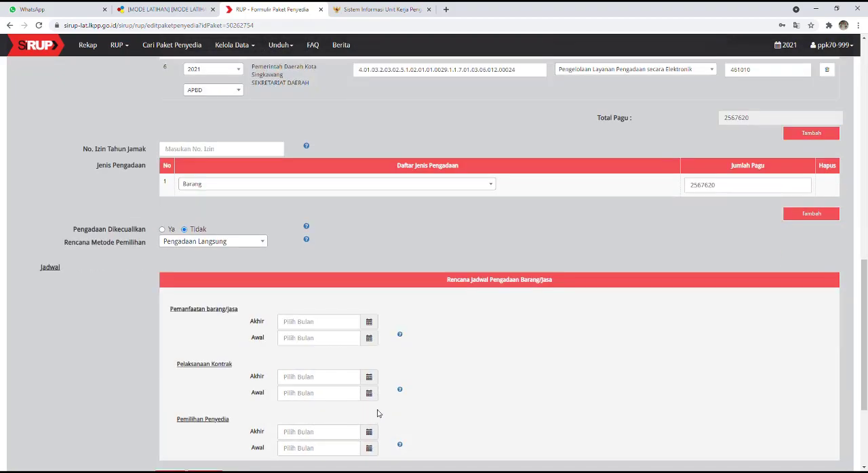
pyautogui.scroll(-2, 379, 412)
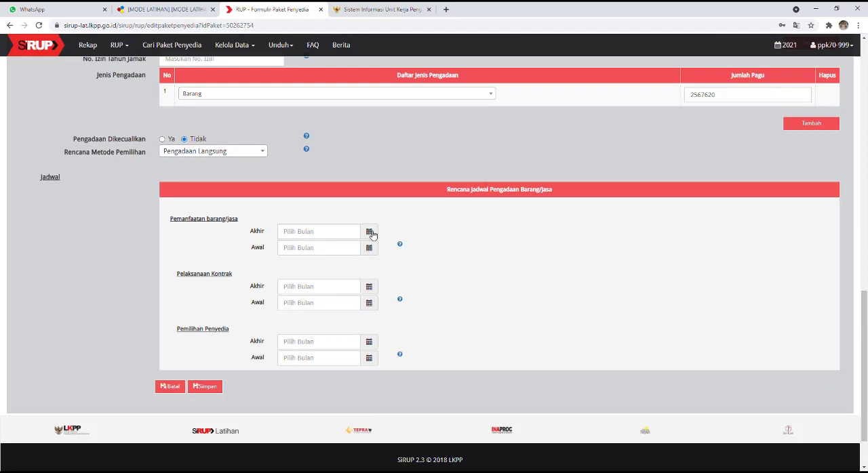
pyautogui.click(370, 232)
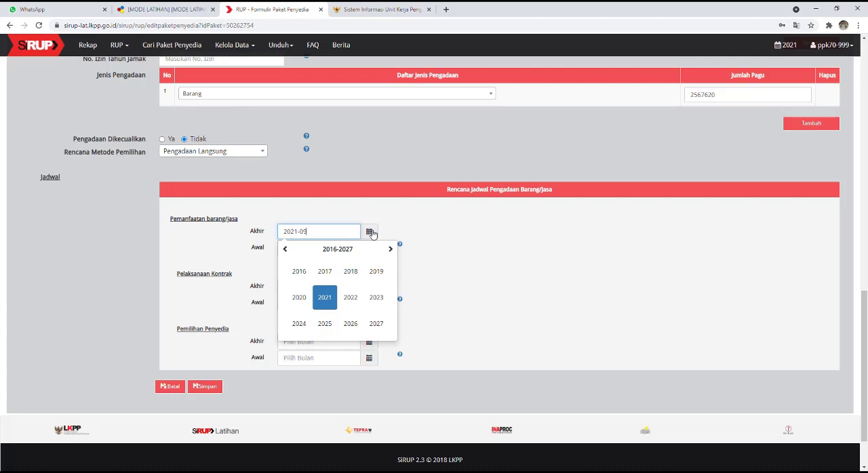
pyautogui.click(326, 298)
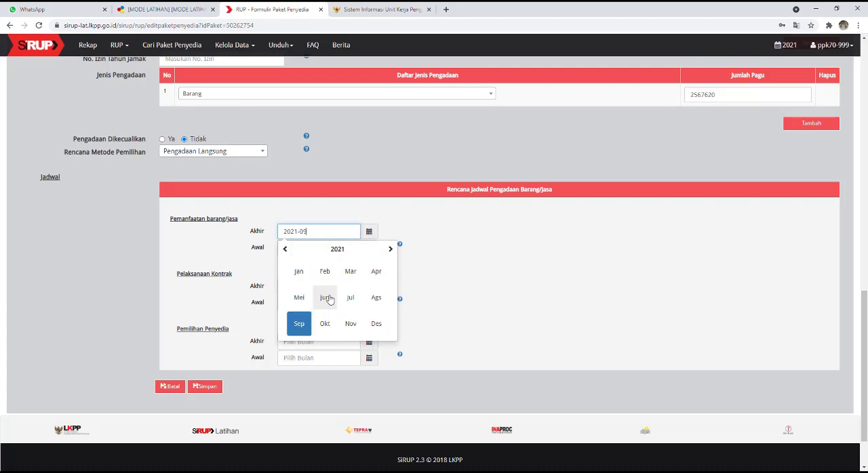
pyautogui.click(376, 325)
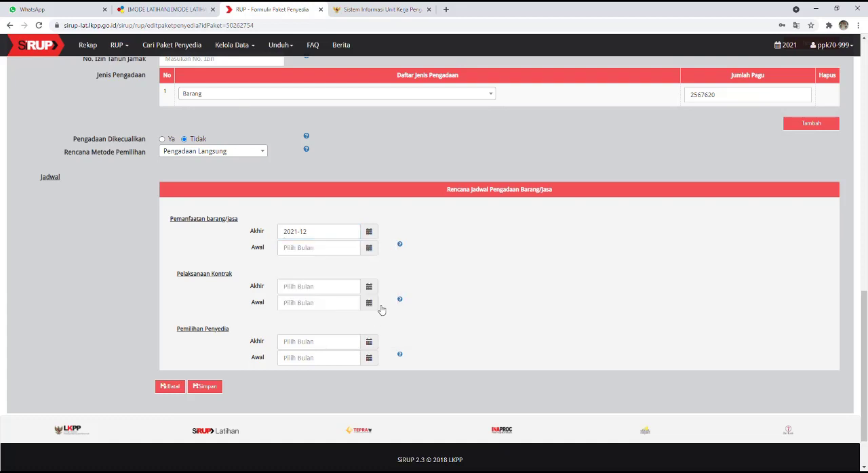
pyautogui.click(374, 249)
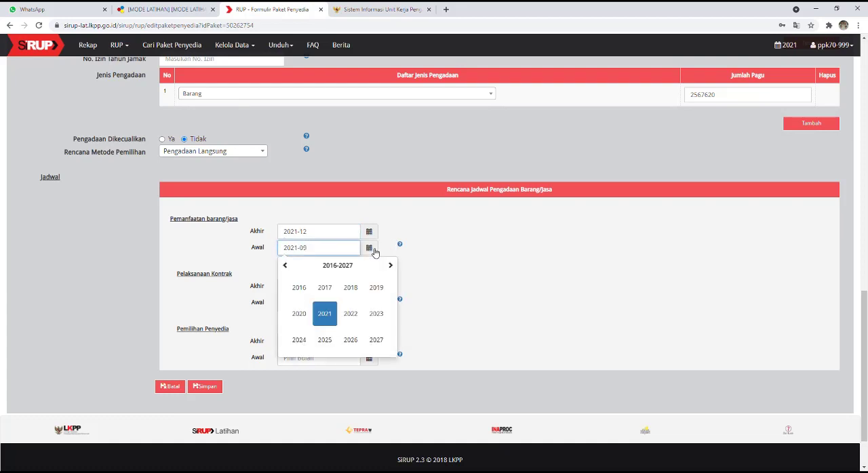
pyautogui.click(327, 318)
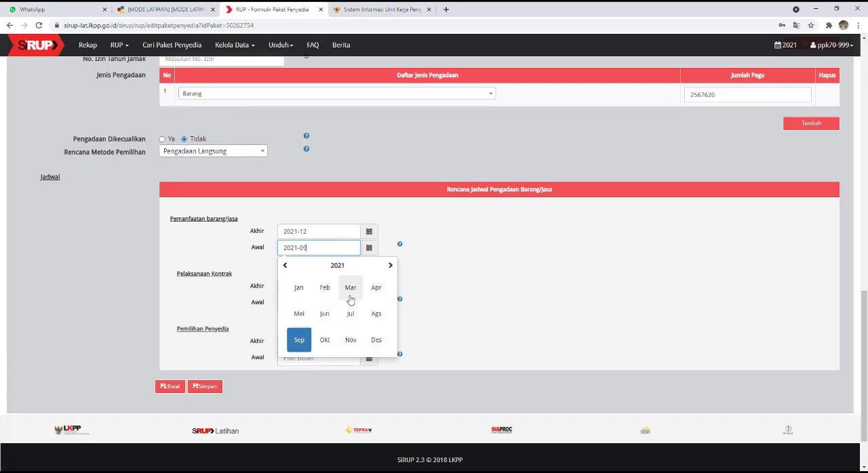
pyautogui.click(299, 288)
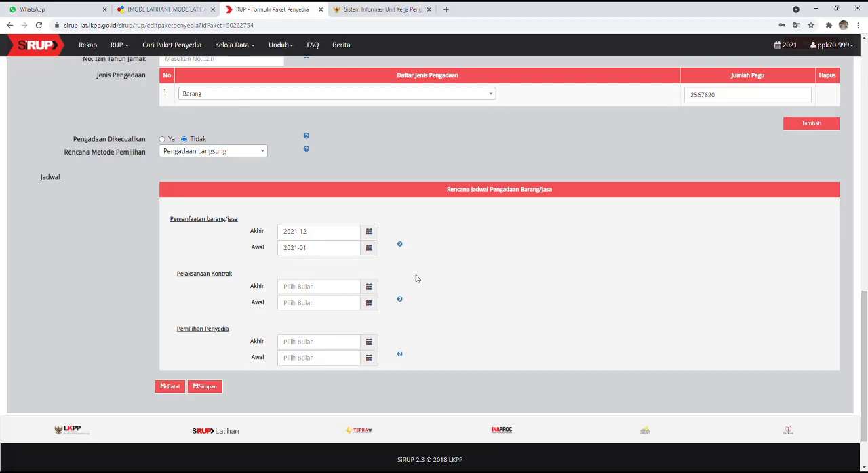
# Step: Set both the end and the start month of the Pelaksanaan Kontrak schedule to January 2021
pyautogui.click(369, 288)
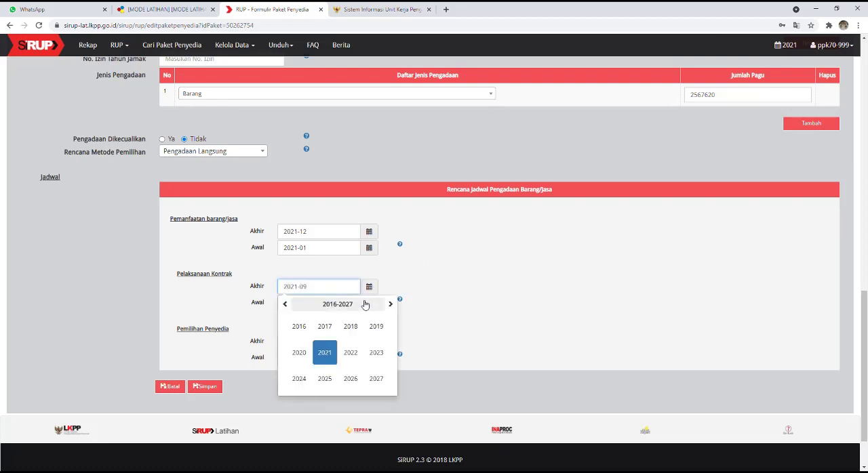
pyautogui.click(325, 353)
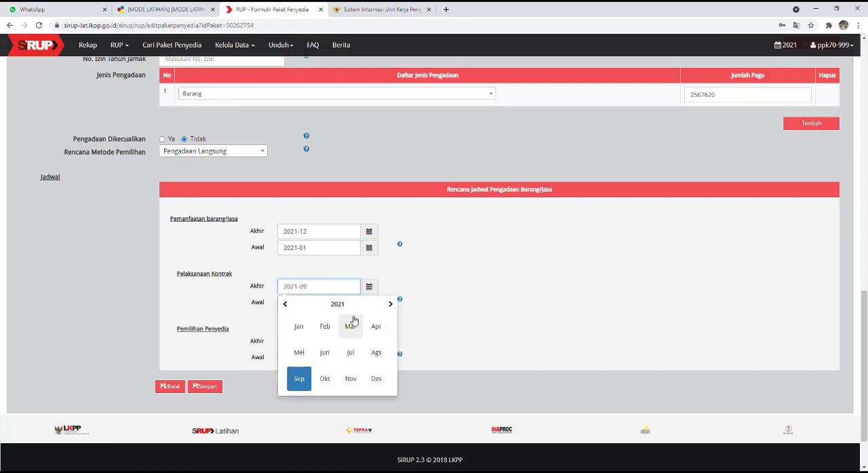
pyautogui.click(299, 327)
pyautogui.click(369, 303)
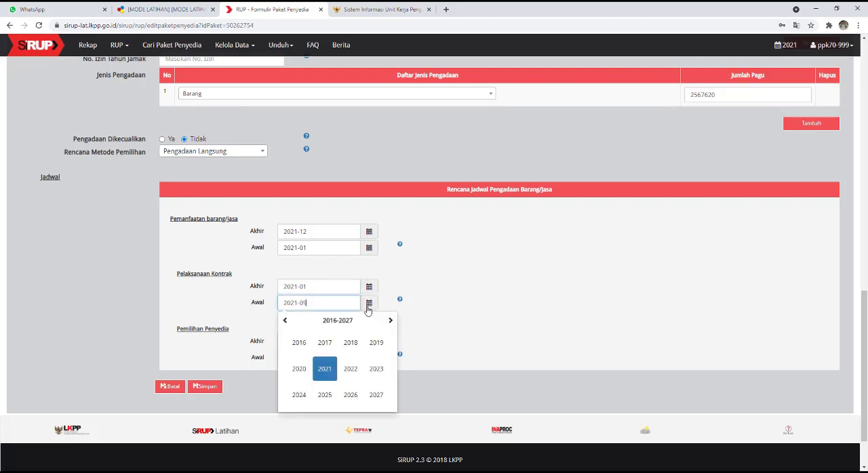
pyautogui.click(332, 367)
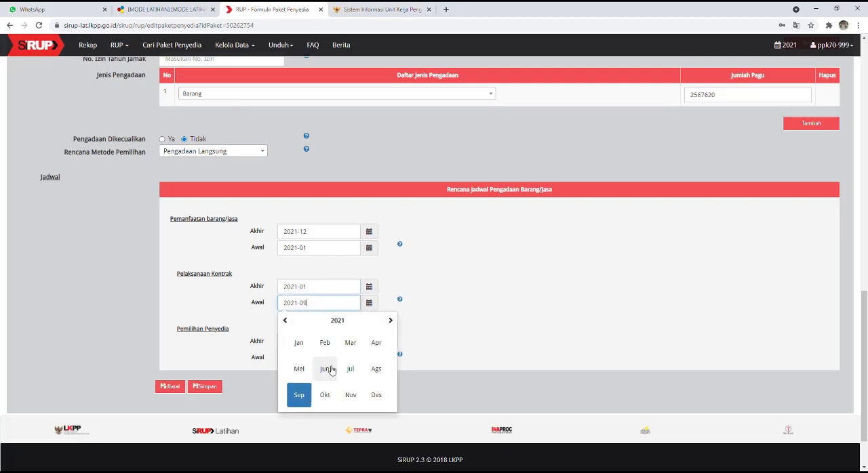
pyautogui.click(299, 343)
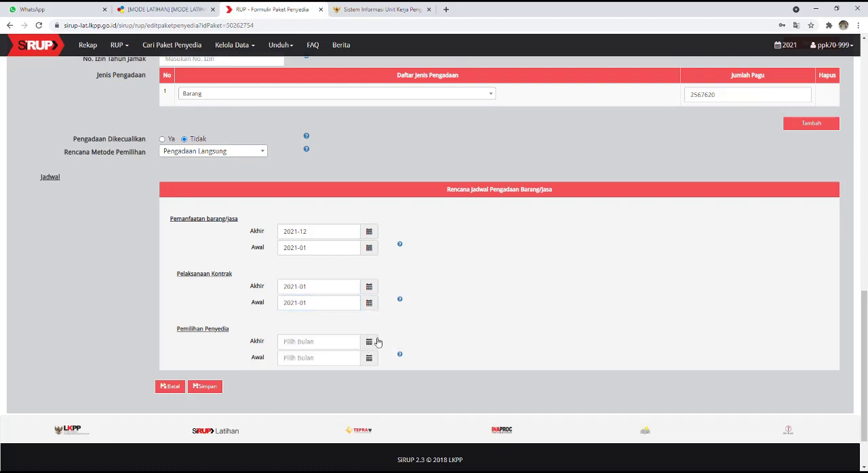
# Step: Set both the end and the start month of the Pemilihan Penyedia schedule to January 2021
pyautogui.click(370, 342)
pyautogui.click(325, 291)
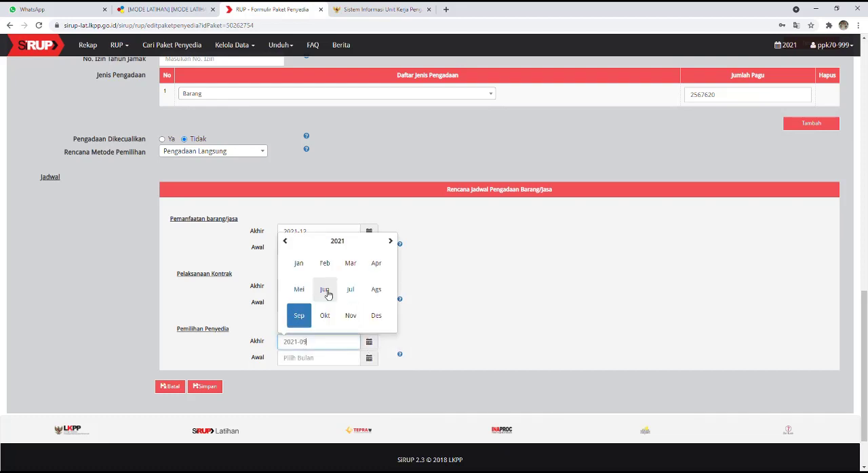
pyautogui.click(299, 264)
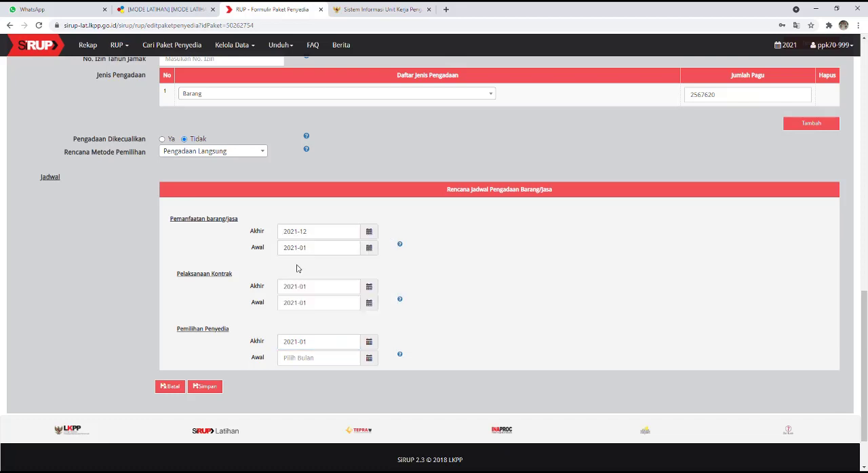
pyautogui.click(370, 358)
pyautogui.click(325, 305)
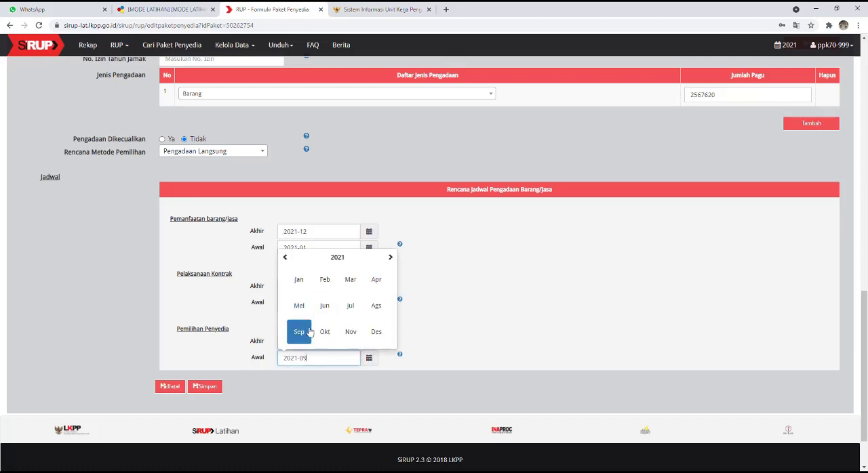
pyautogui.click(299, 281)
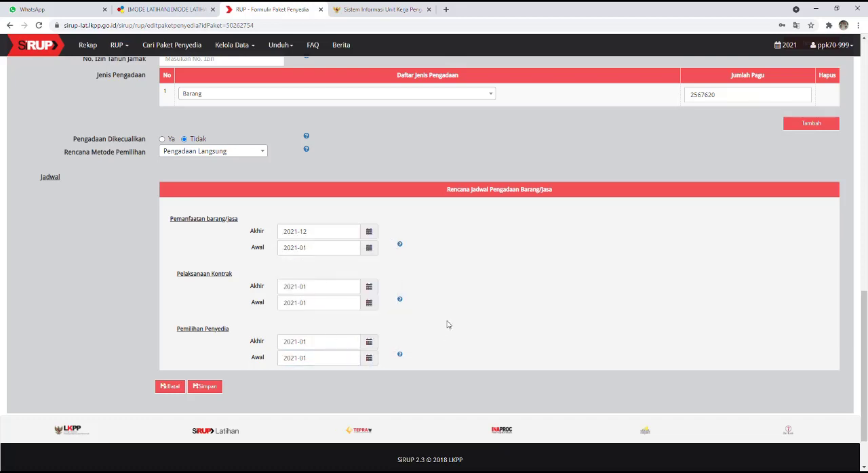
# Step: Review the funding sources, Jenis Pengadaan and schedule of the Bahan Komputer package, and save the package
pyautogui.scroll(-1, 448, 324)
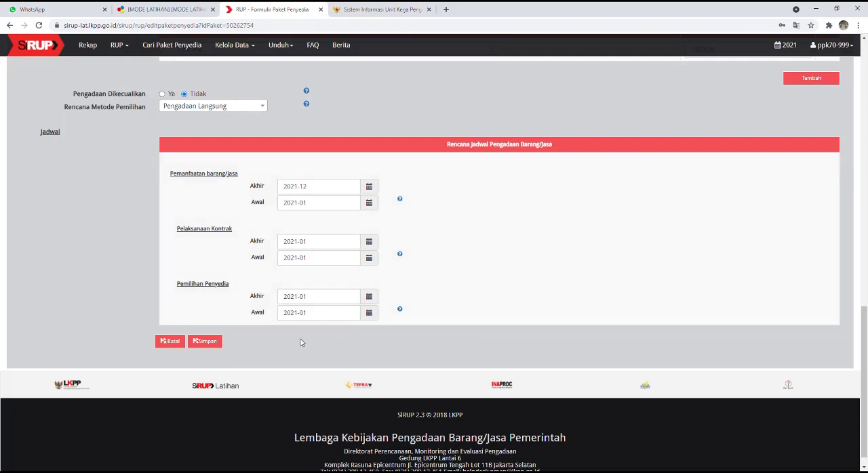
pyautogui.scroll(2, 513, 289)
pyautogui.scroll(1, 514, 290)
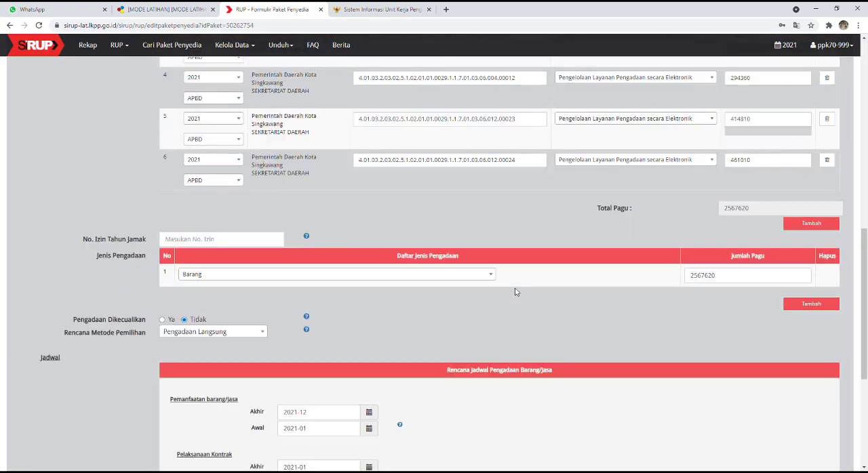
pyautogui.scroll(2, 515, 292)
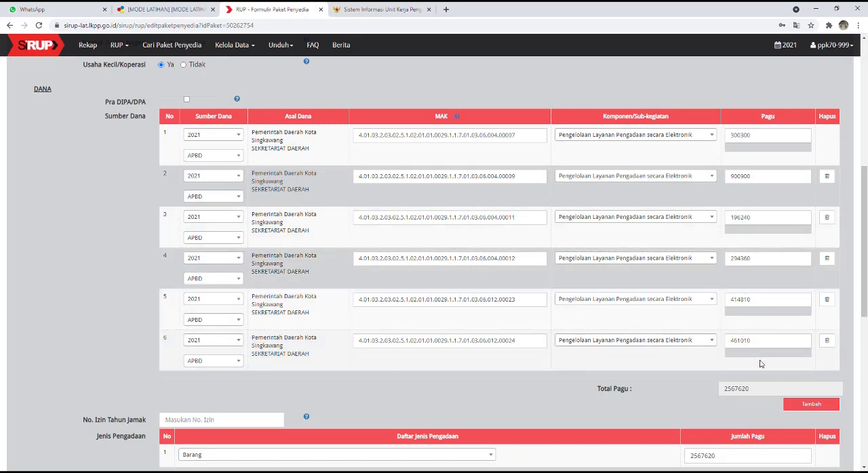
pyautogui.scroll(-1, 760, 364)
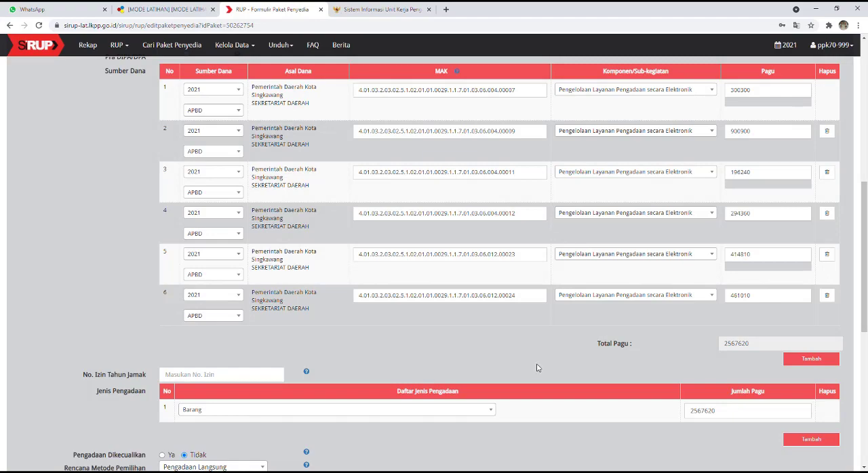
pyautogui.scroll(-5, 536, 367)
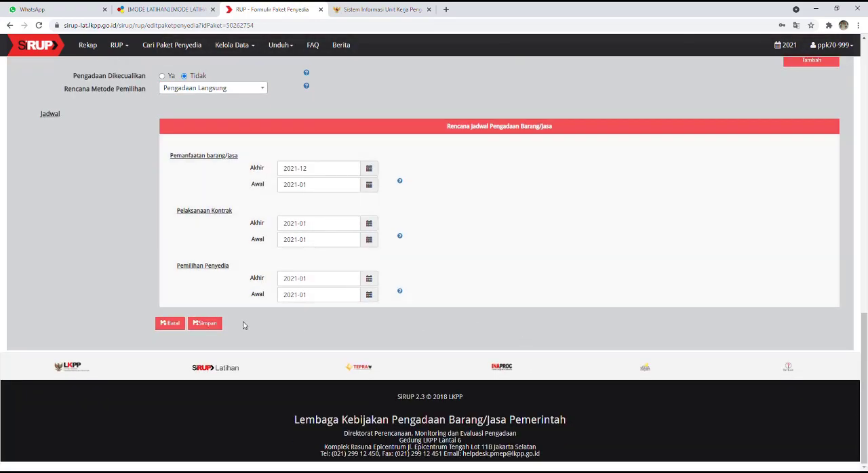
pyautogui.click(208, 324)
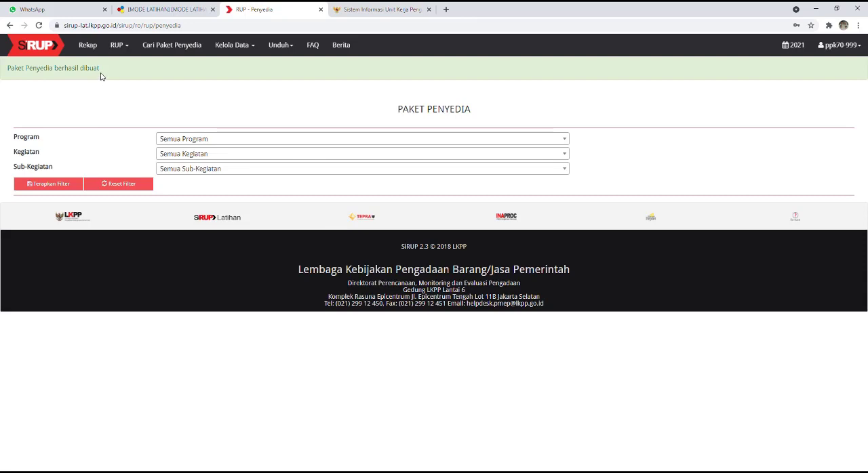
# Step: Filter the Penyedia packages by PROGRAM PEREKONOMIAN DAN PEMBANGUNAN, Pengelolaan Pengadaan Barang dan Jasa, and Pengelolaan Layanan Pengadaan secara Elektronik
pyautogui.click(258, 141)
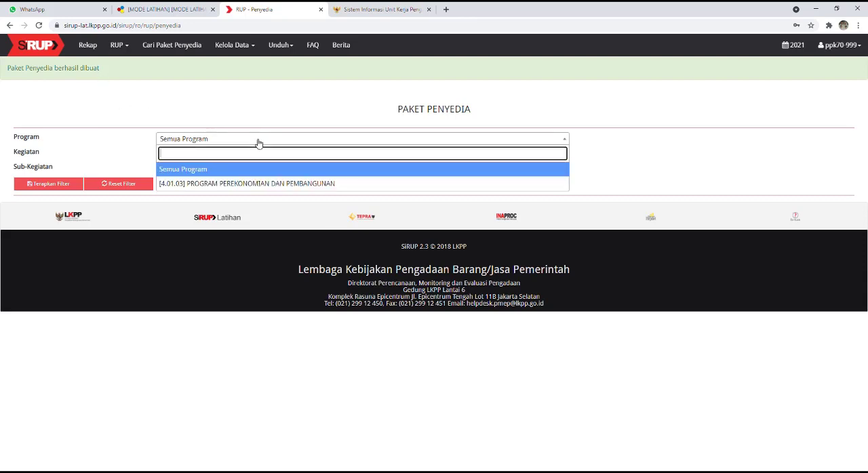
pyautogui.click(268, 183)
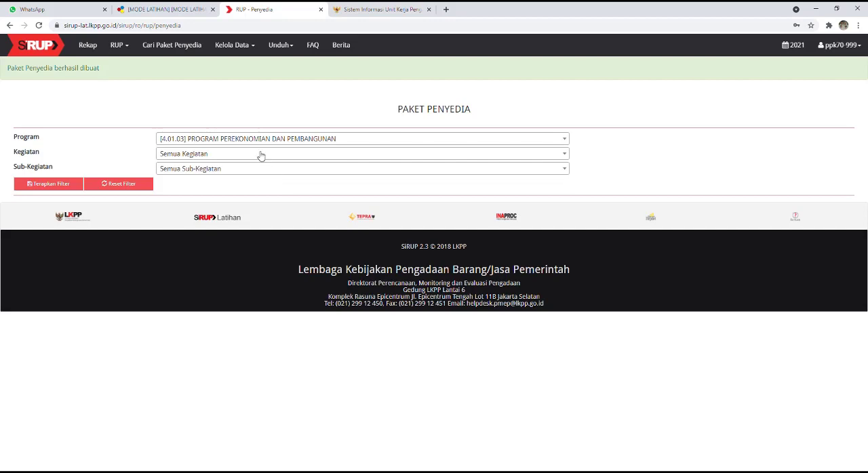
pyautogui.click(260, 155)
pyautogui.click(277, 198)
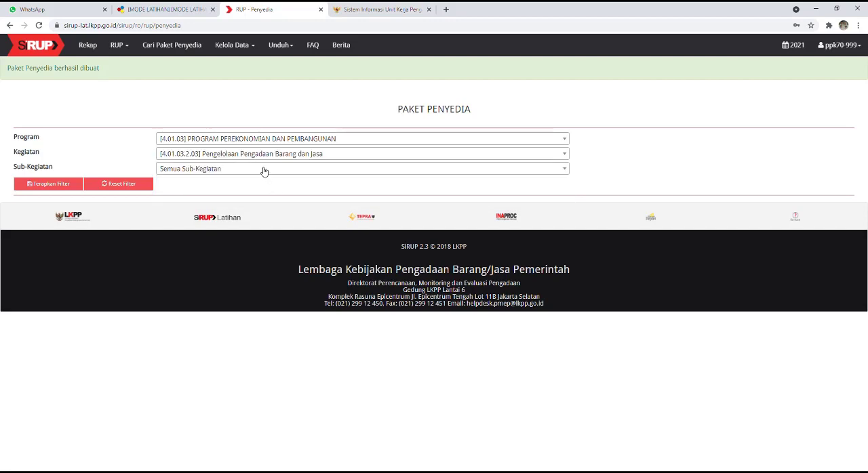
pyautogui.click(264, 170)
pyautogui.click(274, 229)
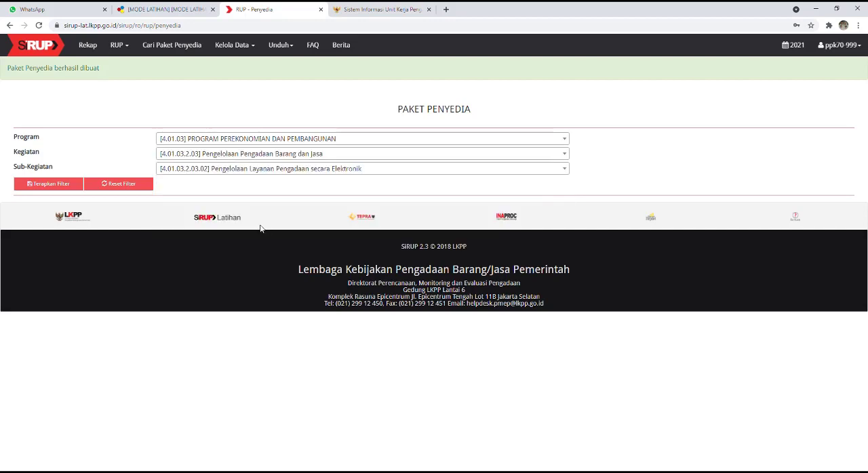
pyautogui.click(51, 183)
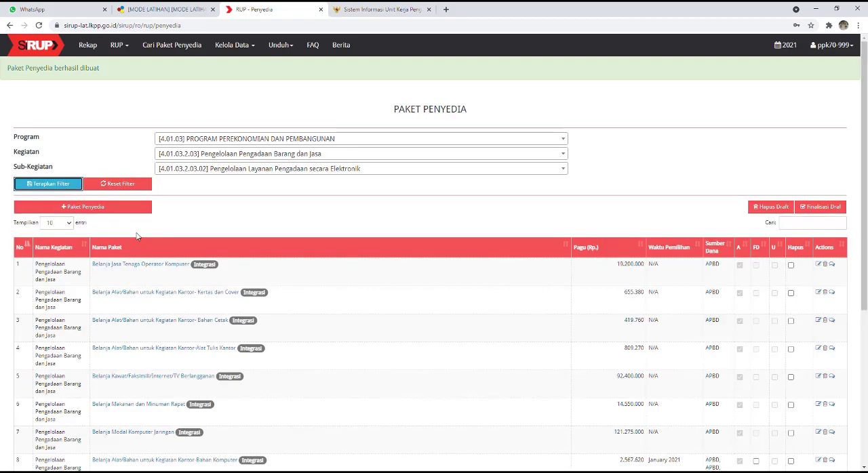
# Step: Sort the packages by FD, mark the Bahan Komputer package as final draft, and finalise it
pyautogui.scroll(-1, 745, 273)
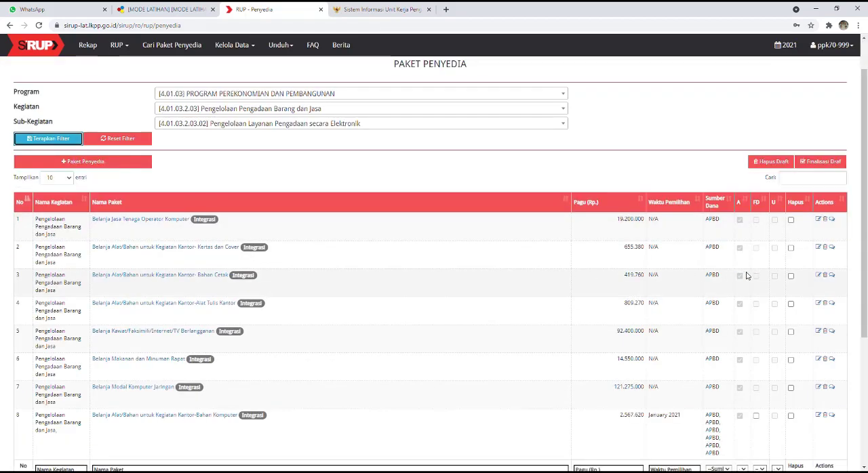
pyautogui.scroll(-1, 763, 307)
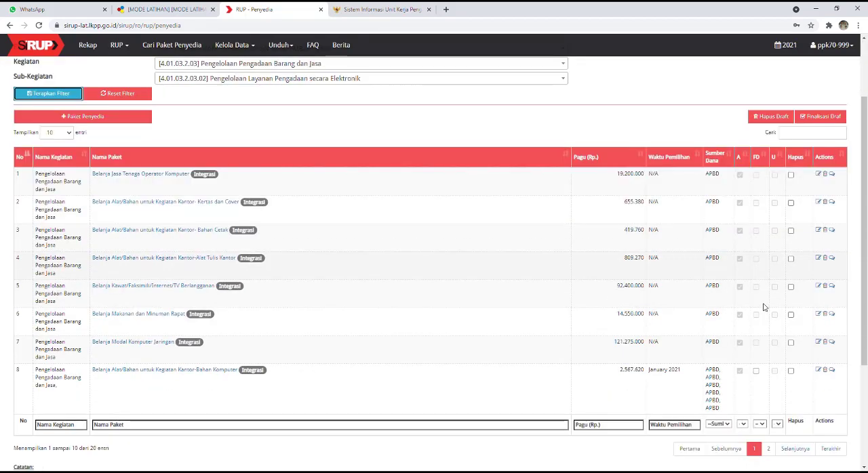
pyautogui.click(770, 156)
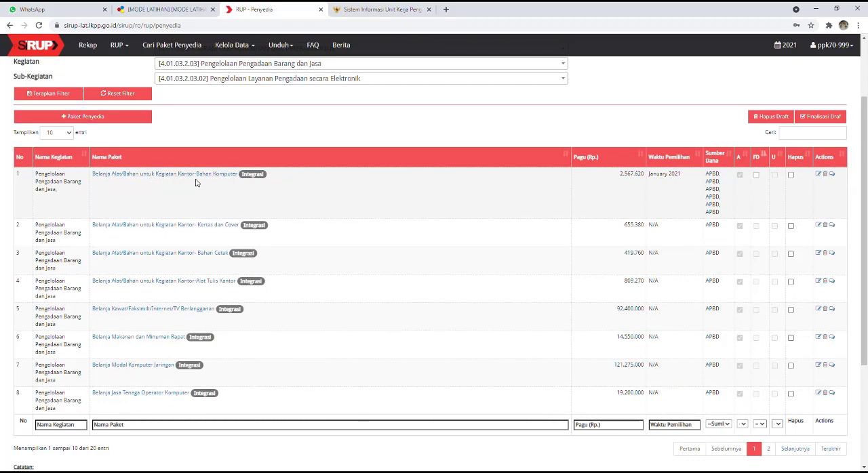
pyautogui.click(756, 176)
pyautogui.click(823, 117)
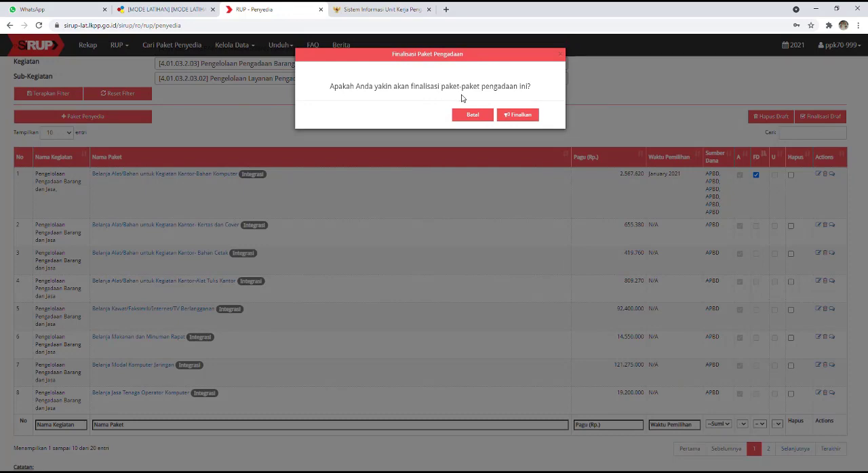
pyautogui.click(519, 117)
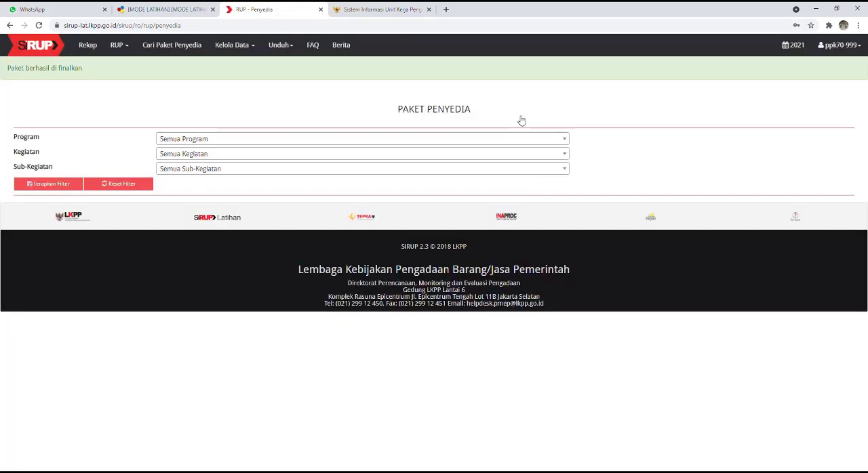
# Step: Reapply the Penyedia package filter for PROGRAM PEREKONOMIAN DAN PEMBANGUNAN, Pengelolaan Pengadaan Barang dan Jasa, and its Pengelolaan Layanan Pengadaan secara Elektronik sub-activity
pyautogui.click(311, 139)
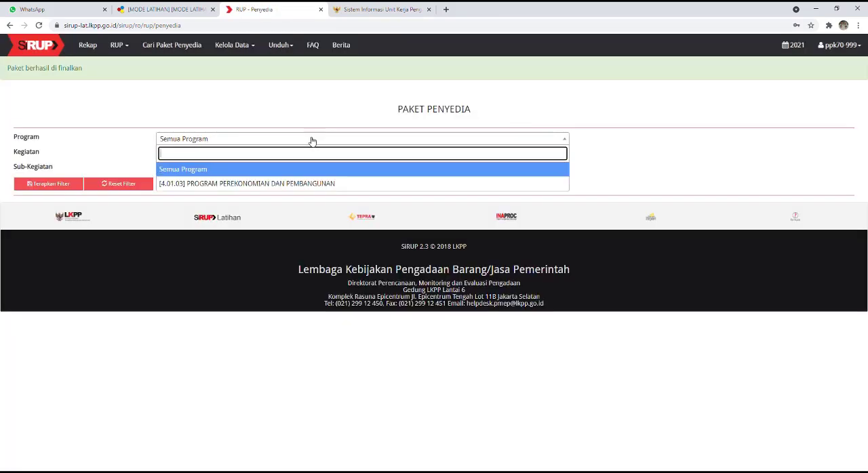
pyautogui.click(292, 184)
pyautogui.click(280, 153)
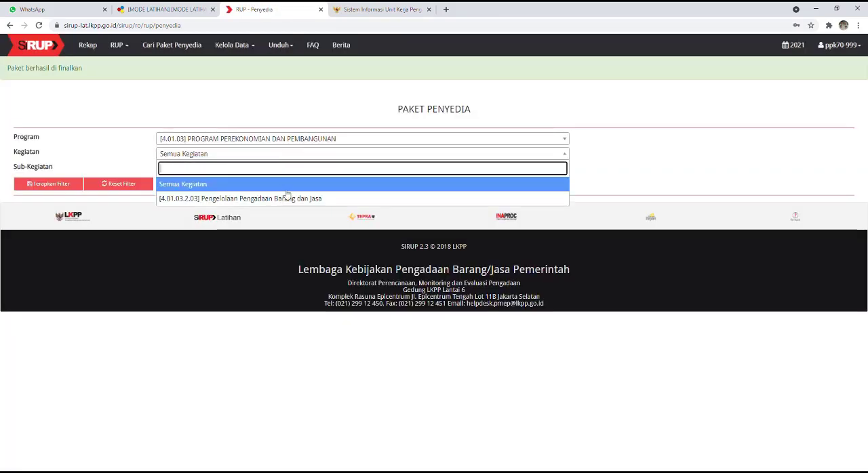
pyautogui.click(284, 196)
pyautogui.click(276, 170)
pyautogui.click(284, 228)
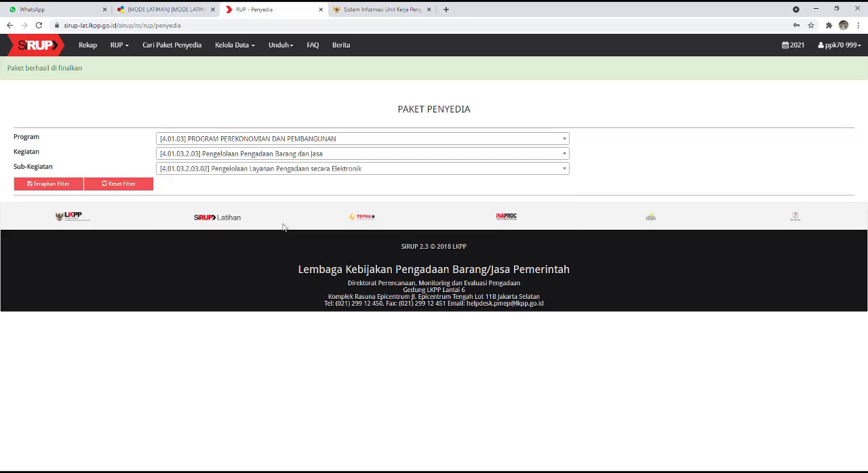
pyautogui.click(59, 187)
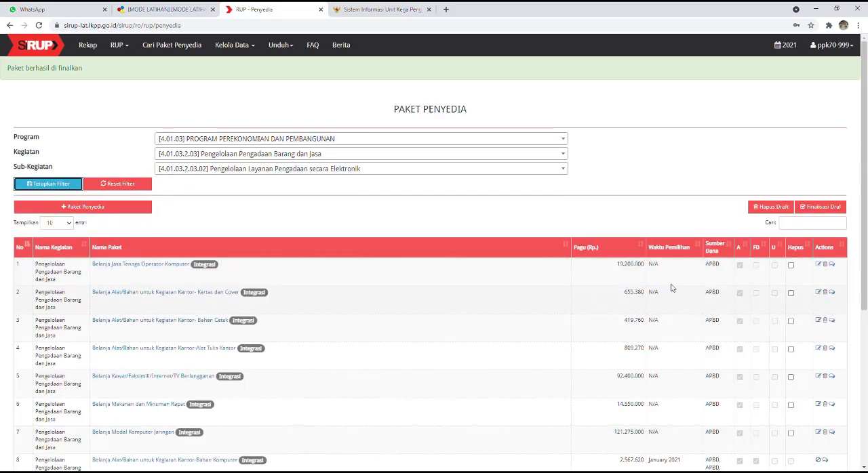
# Step: Sort the Penyedia packages by FD and check the status of the Bahan Komputer package against the others
pyautogui.click(764, 248)
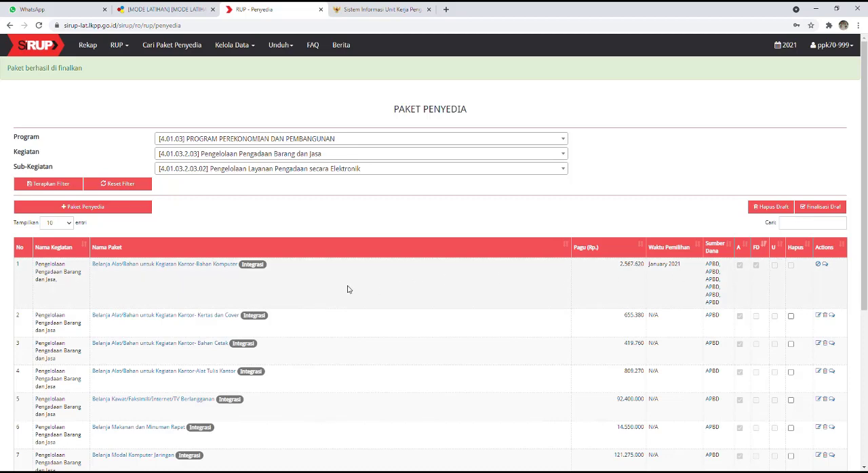
pyautogui.scroll(-2, 565, 305)
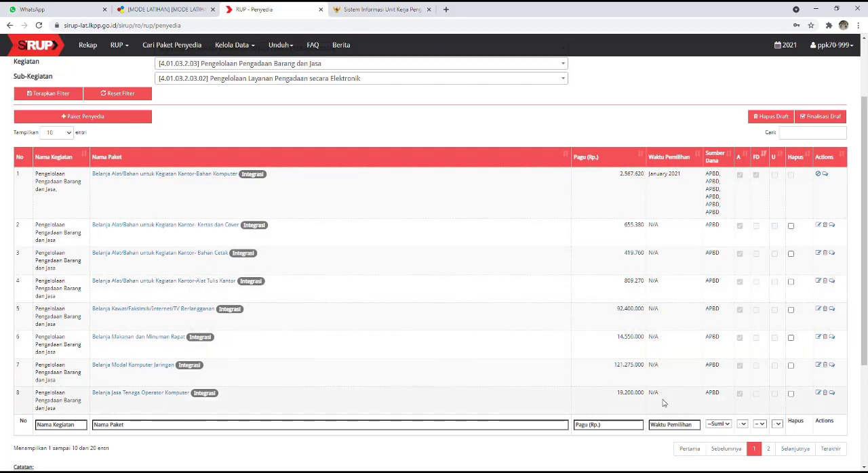
pyautogui.scroll(1, 465, 259)
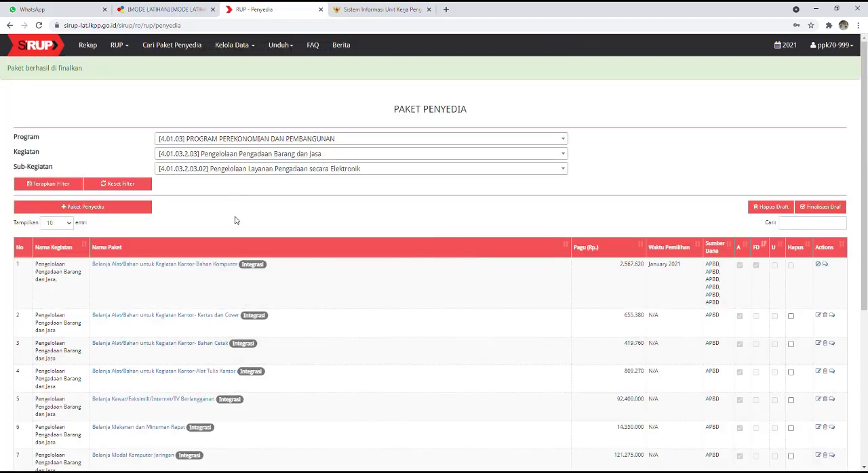
# Step: Open the Swakelola packages and filter them by PROGRAM PEREKONOMIAN DAN PEMBANGUNAN, Pengelolaan Pengadaan Barang dan Jasa, and Pengelolaan Layanan Pengadaan secara Elektronik
pyautogui.click(126, 50)
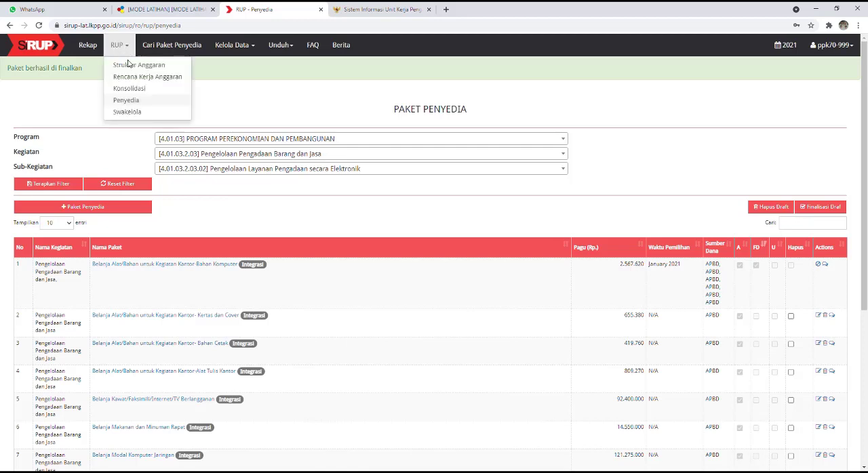
pyautogui.click(134, 114)
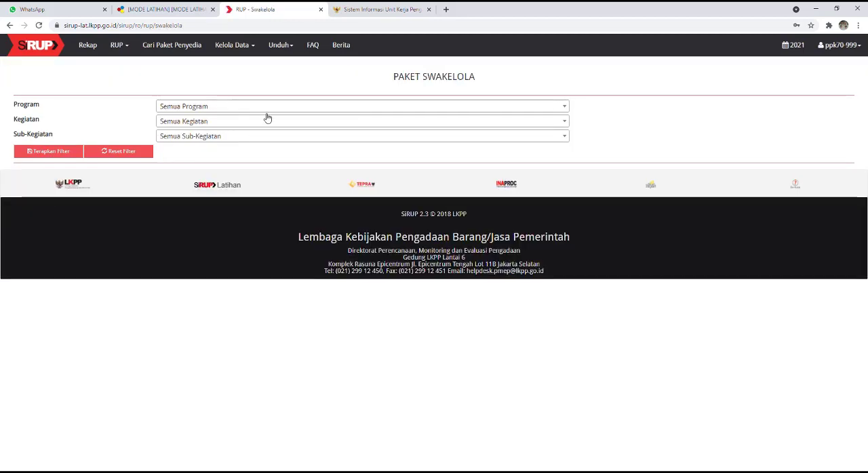
pyautogui.click(274, 107)
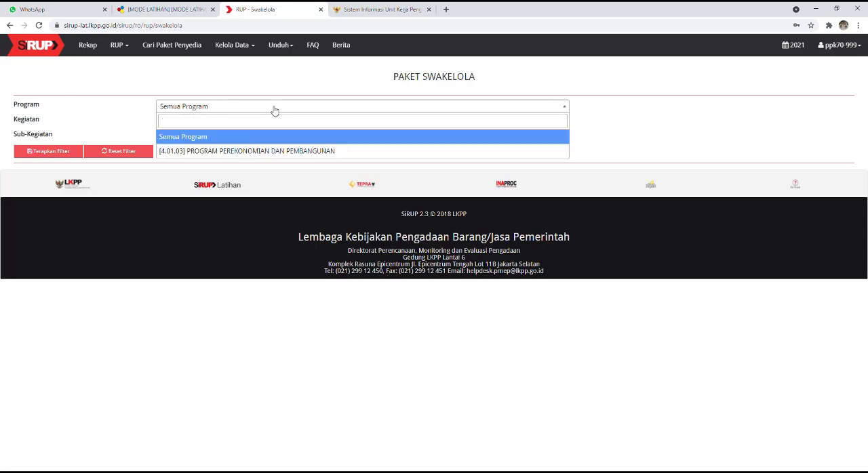
pyautogui.click(281, 151)
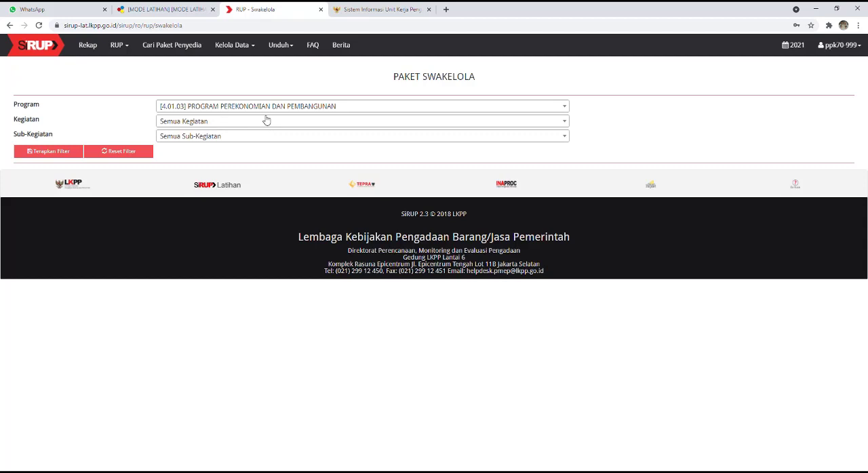
pyautogui.click(265, 122)
pyautogui.click(276, 166)
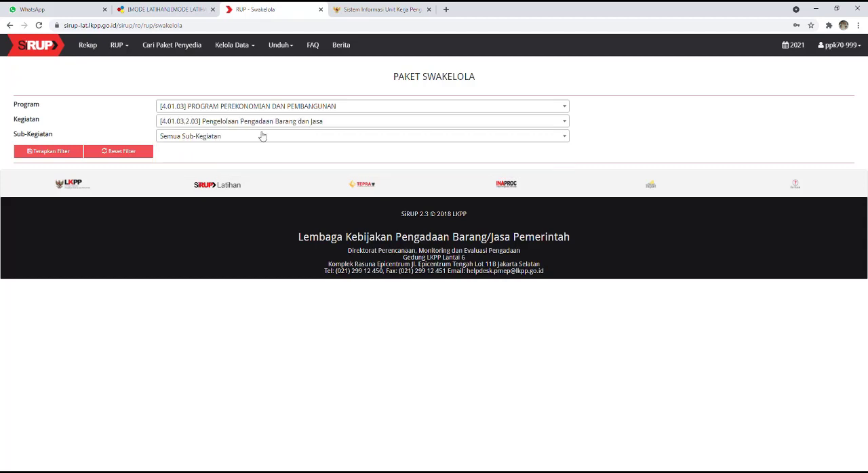
pyautogui.click(262, 136)
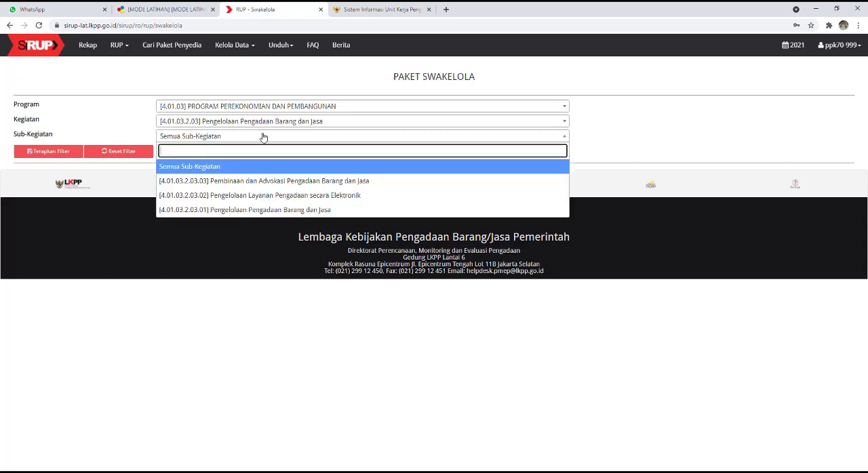
pyautogui.click(293, 196)
pyautogui.click(53, 154)
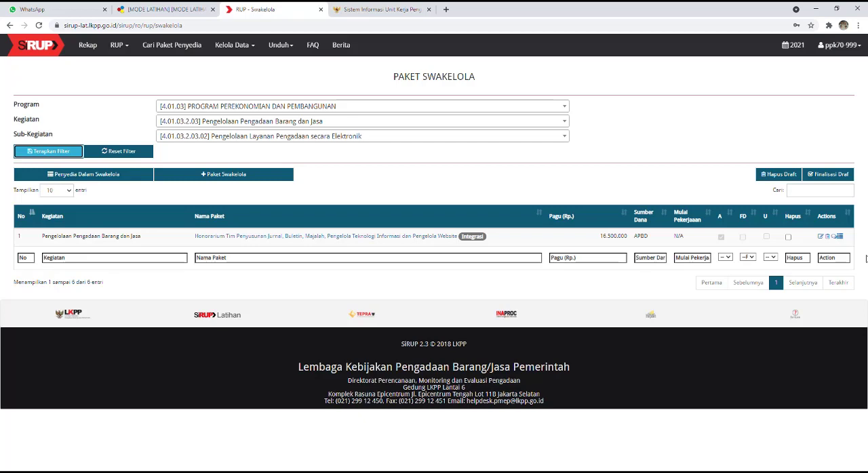
# Step: Open the Honorarium Tim Penyusunan Jurnal Swakelola package for editing and review its work description and funding sources
pyautogui.click(823, 239)
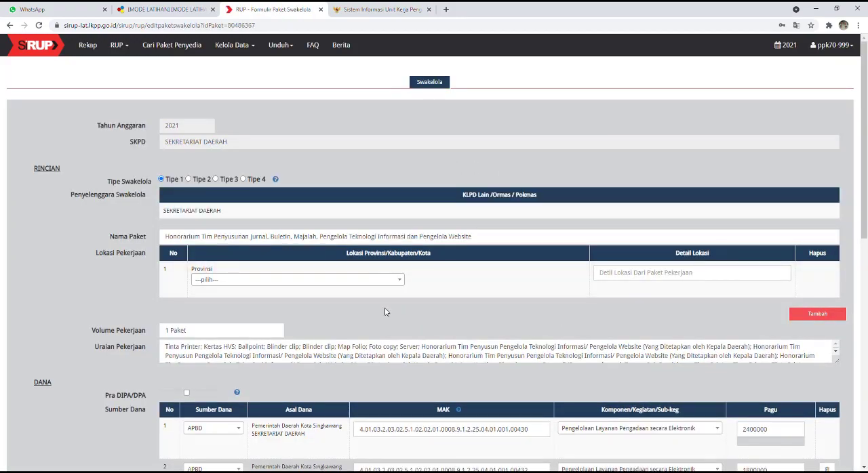
pyautogui.scroll(-4, 385, 312)
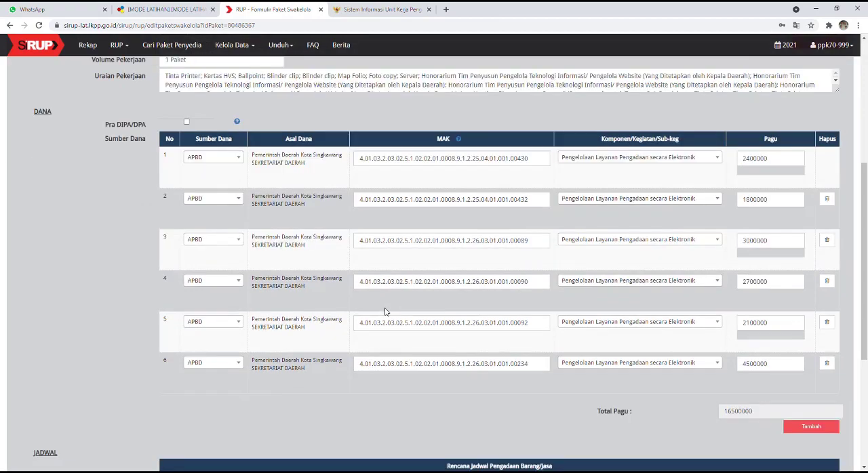
pyautogui.scroll(1, 385, 312)
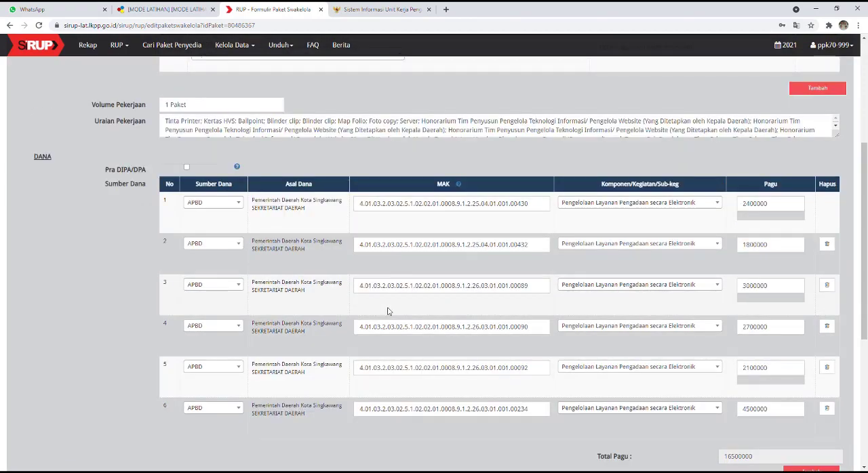
pyautogui.scroll(3, 388, 311)
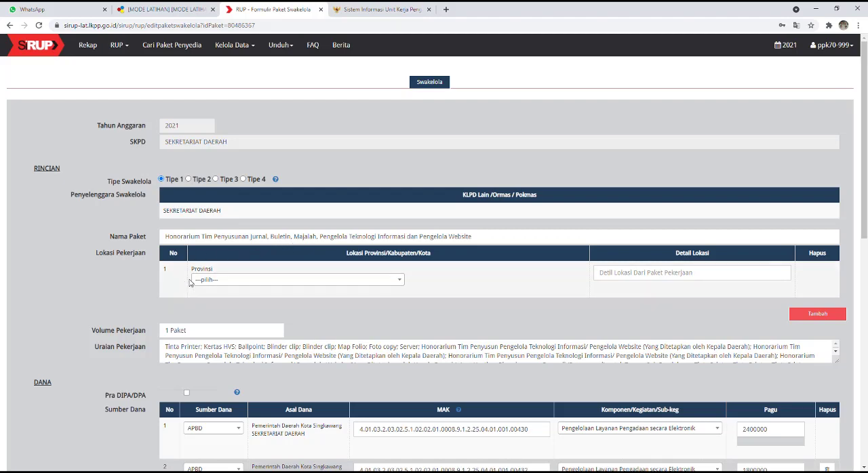
# Step: Set the package's work location to Kalimantan Barat, Singkawang (Kota), with Singkawang as the location detail
pyautogui.click(228, 283)
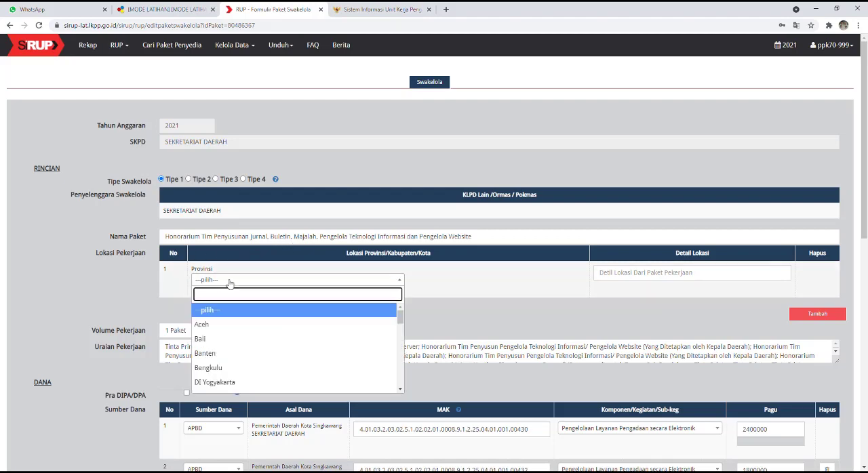
pyautogui.write('ka')
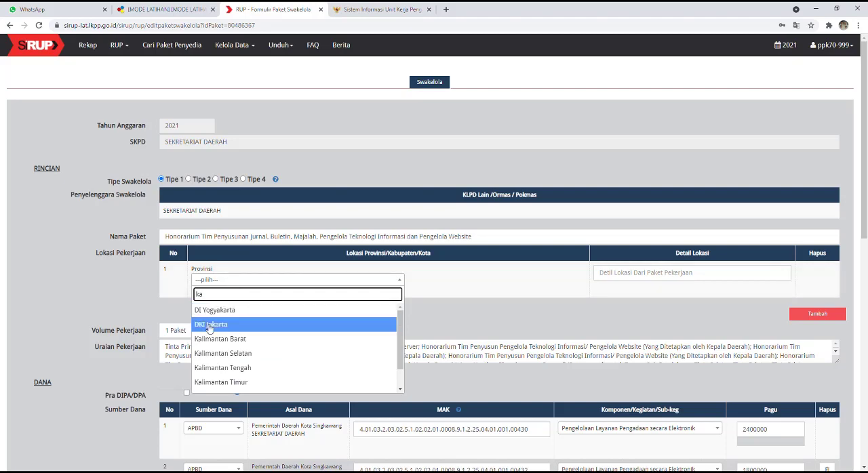
pyautogui.click(224, 340)
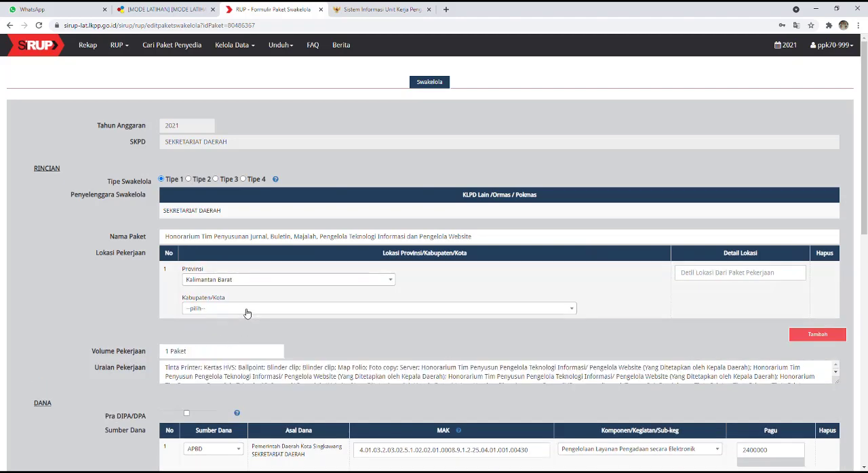
pyautogui.click(247, 311)
pyautogui.write('sin')
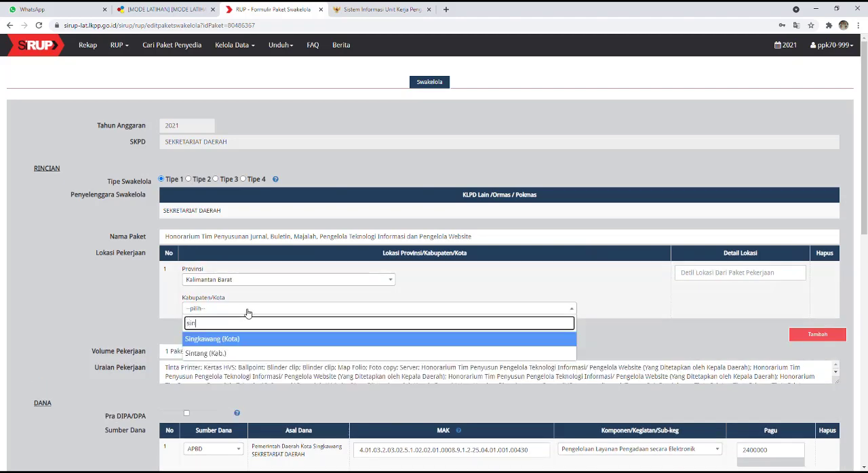
pyautogui.click(225, 340)
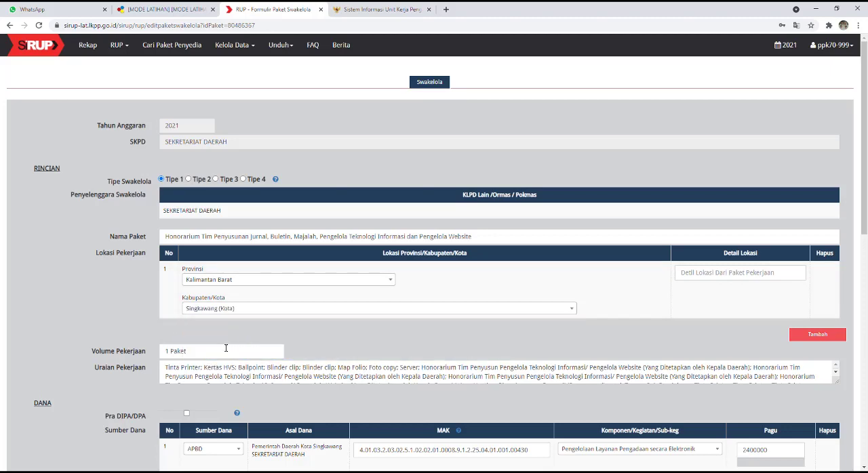
pyautogui.click(733, 271)
pyautogui.click(710, 299)
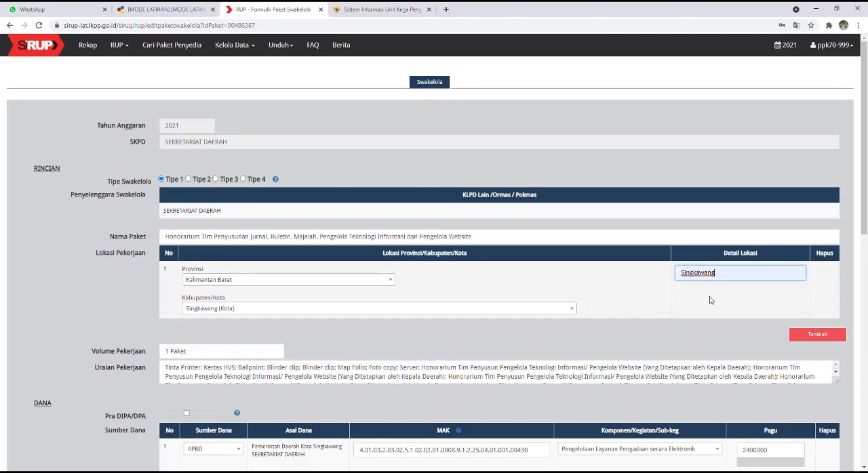
pyautogui.scroll(-1, 352, 338)
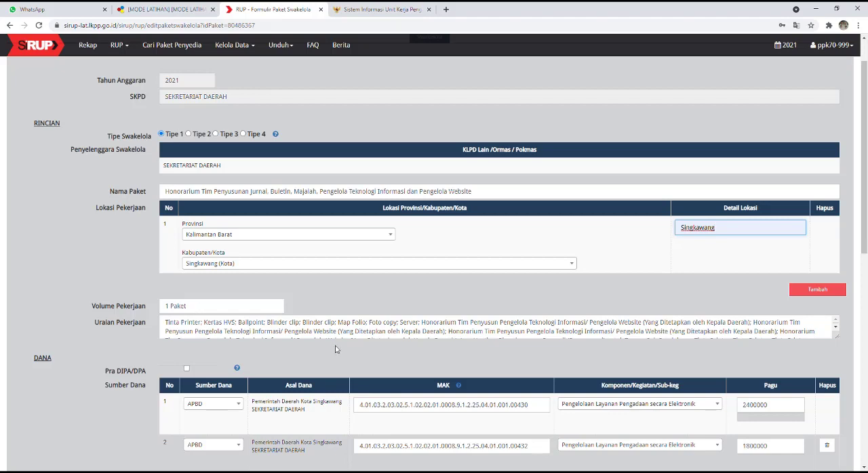
# Step: Trim the work description to a single entry: Honorarium Tim Penyusun Pengelola Teknologi Informasi/ Pengelola Website (Yang Ditetapkan oleh Kepala Daerah)
pyautogui.scroll(-1, 334, 349)
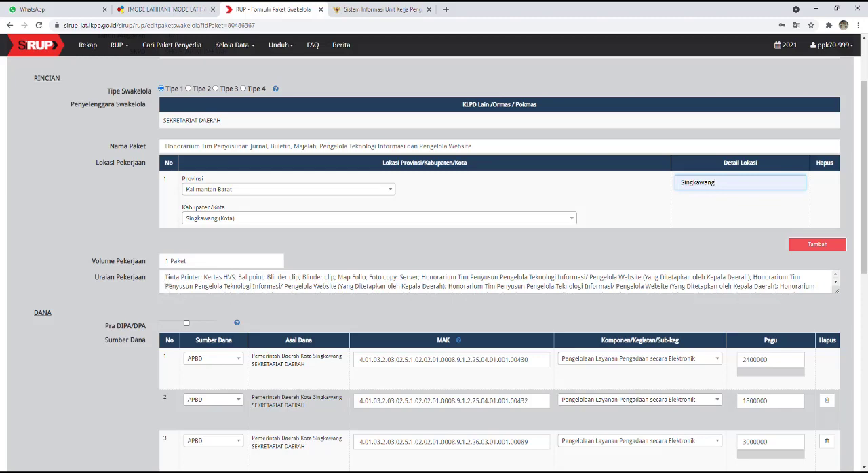
pyautogui.moveTo(167, 280); pyautogui.dragTo(448, 287)
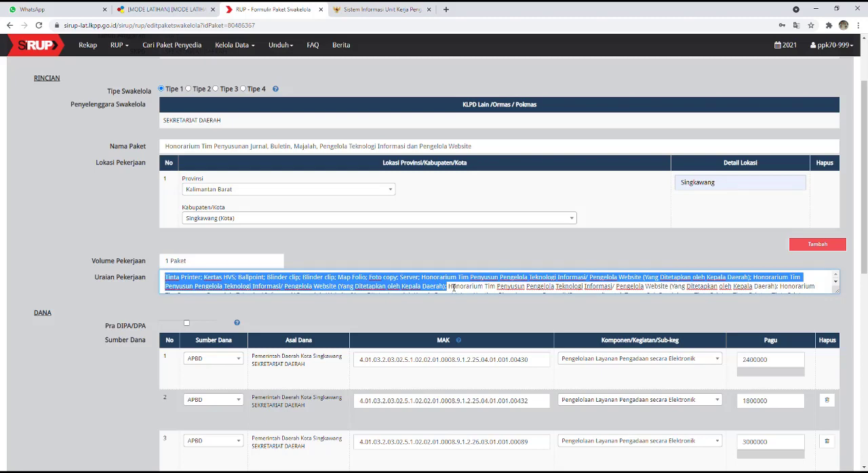
pyautogui.press('BackSpace')
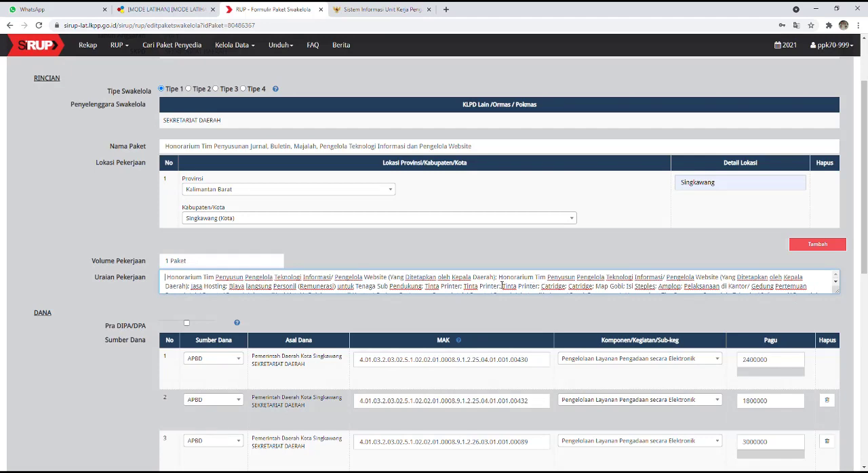
pyautogui.moveTo(501, 277); pyautogui.dragTo(691, 298)
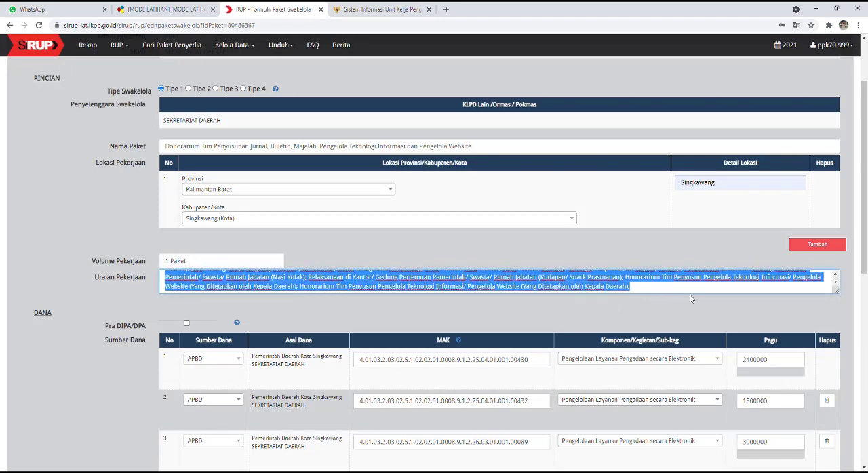
pyautogui.press('BackSpace')
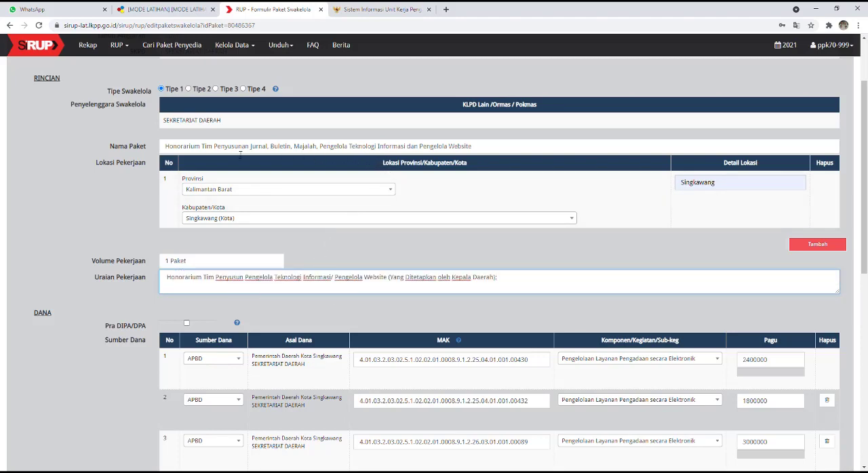
pyautogui.click(417, 312)
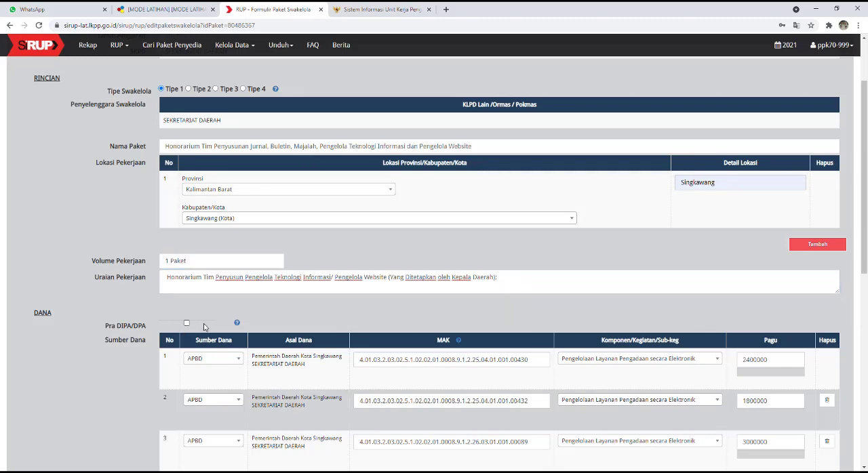
# Step: Set the work execution schedule in the package form to end in 2021-12 and start in 2021-01
pyautogui.scroll(-1, 204, 328)
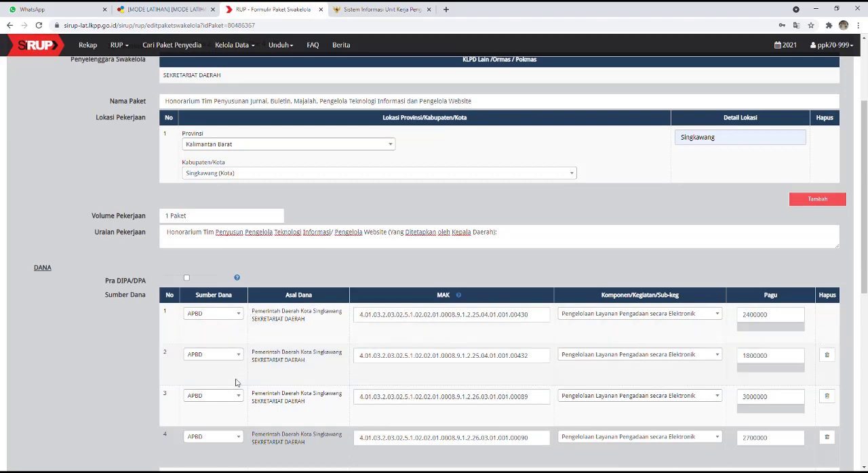
pyautogui.scroll(-2, 236, 383)
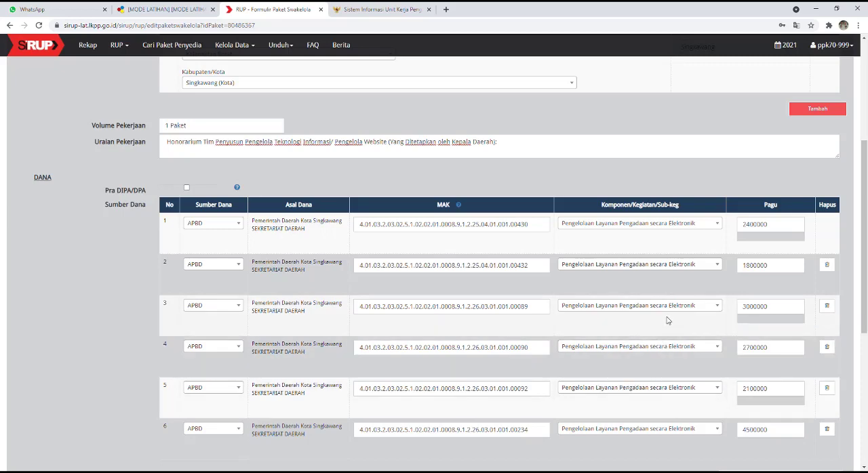
pyautogui.scroll(-1, 667, 319)
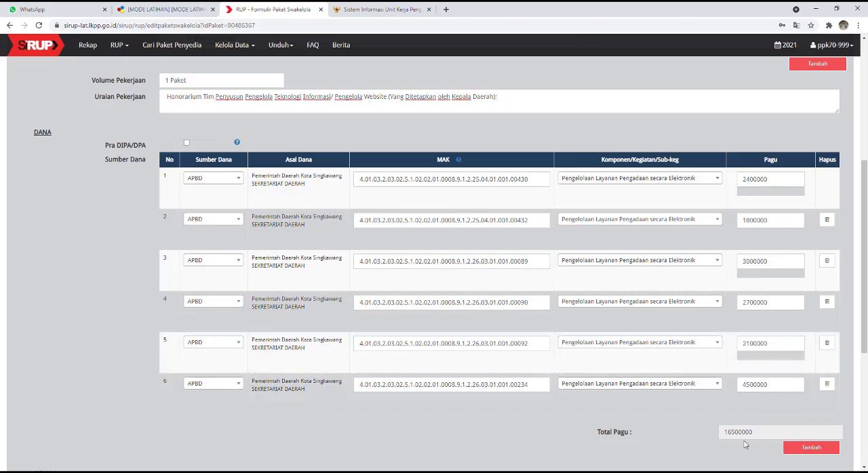
pyautogui.scroll(-1, 746, 442)
pyautogui.scroll(-1, 739, 427)
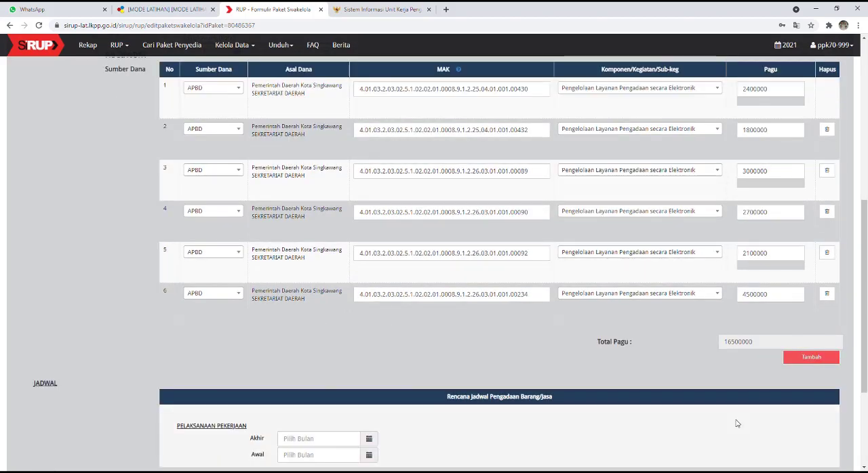
pyautogui.scroll(-1, 736, 420)
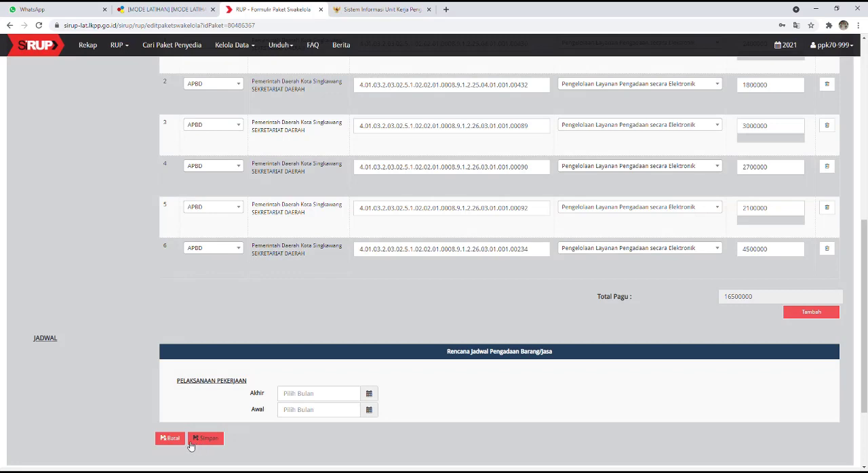
pyautogui.click(369, 394)
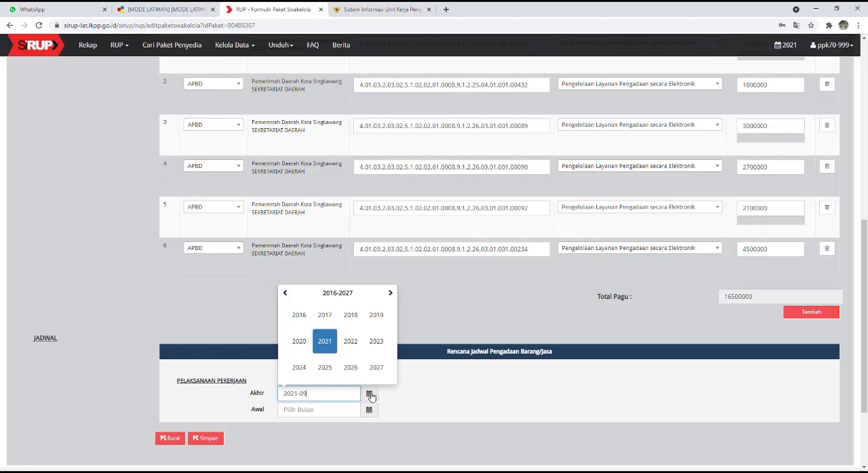
pyautogui.click(325, 341)
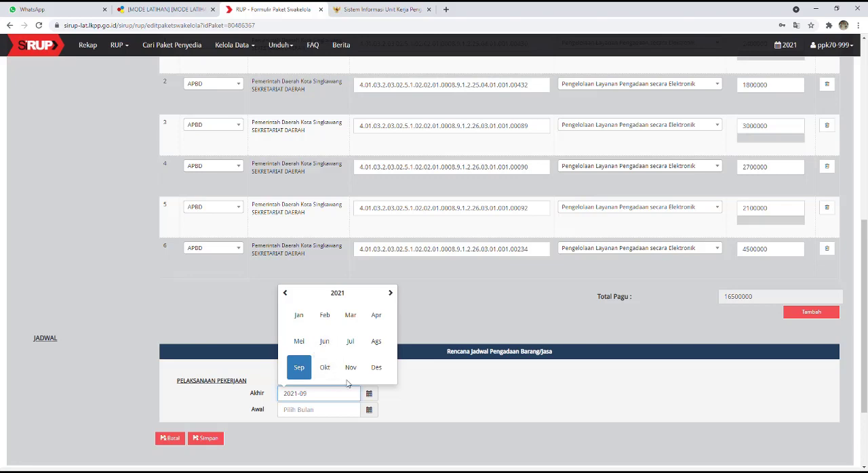
pyautogui.click(377, 367)
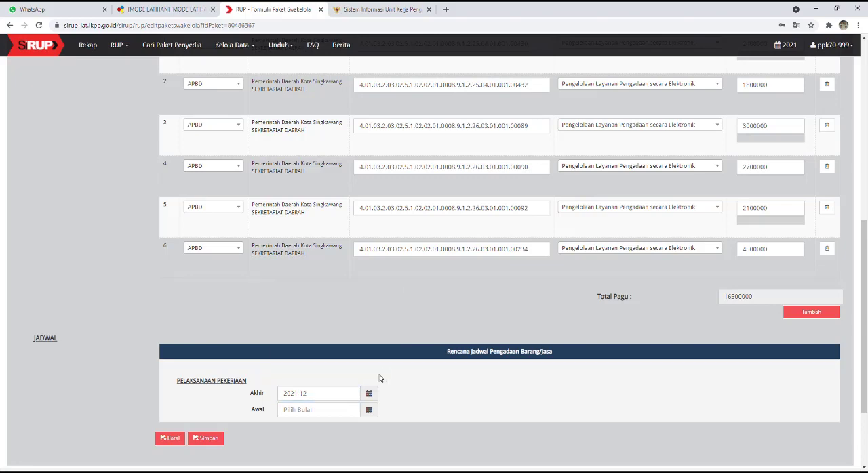
pyautogui.click(369, 409)
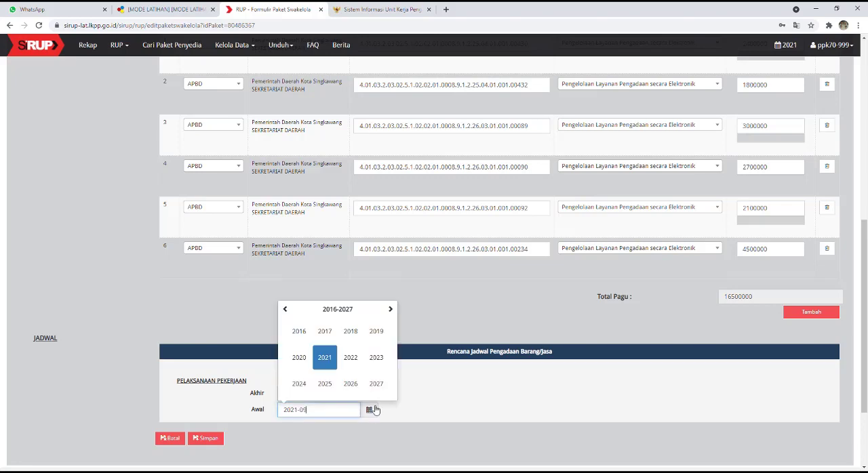
pyautogui.click(325, 358)
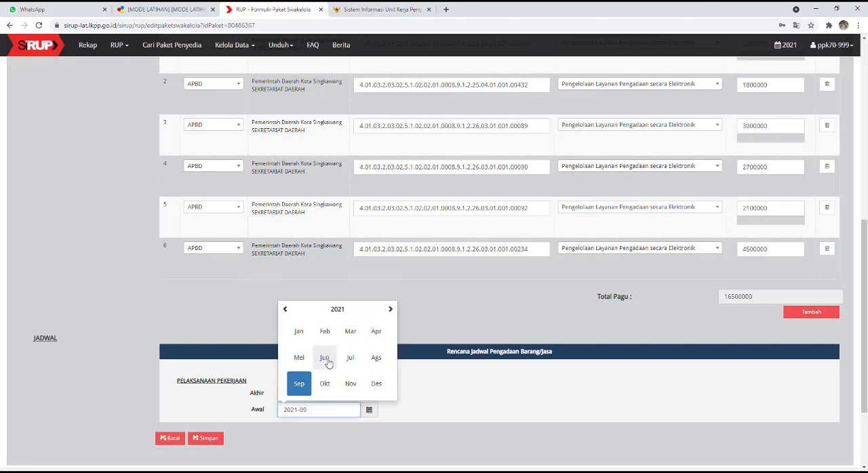
pyautogui.click(299, 332)
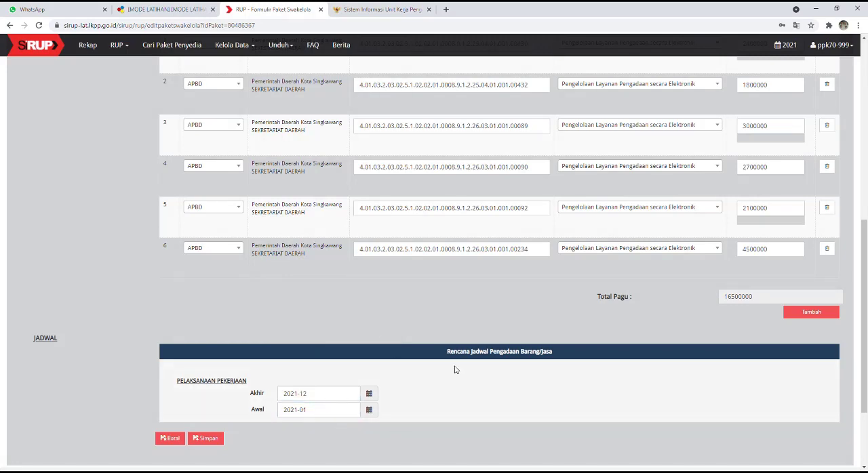
# Step: Check the completed Swakelola package form once more and save it
pyautogui.scroll(5, 455, 369)
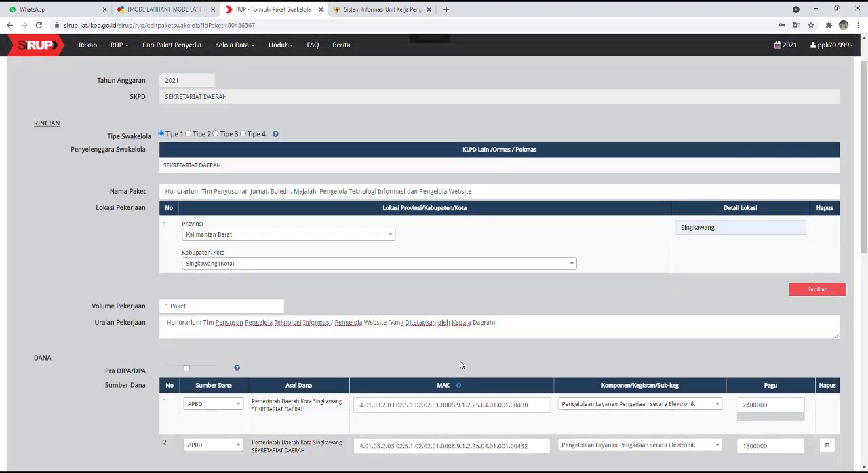
pyautogui.scroll(-5, 460, 366)
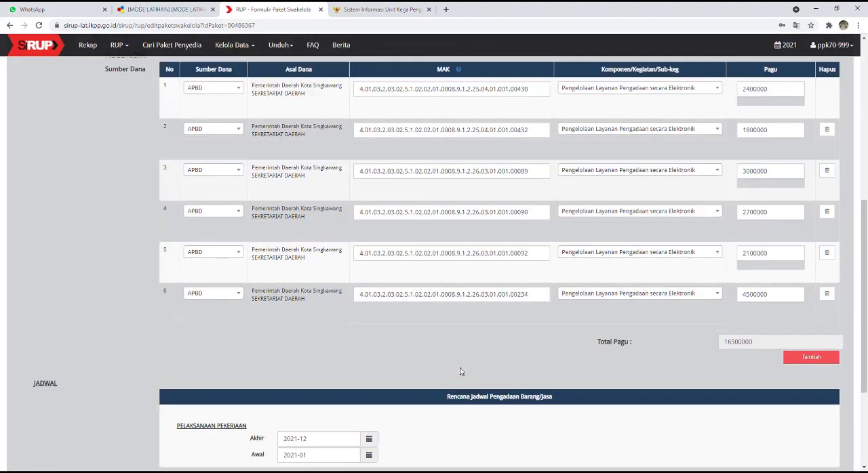
pyautogui.scroll(-2, 459, 371)
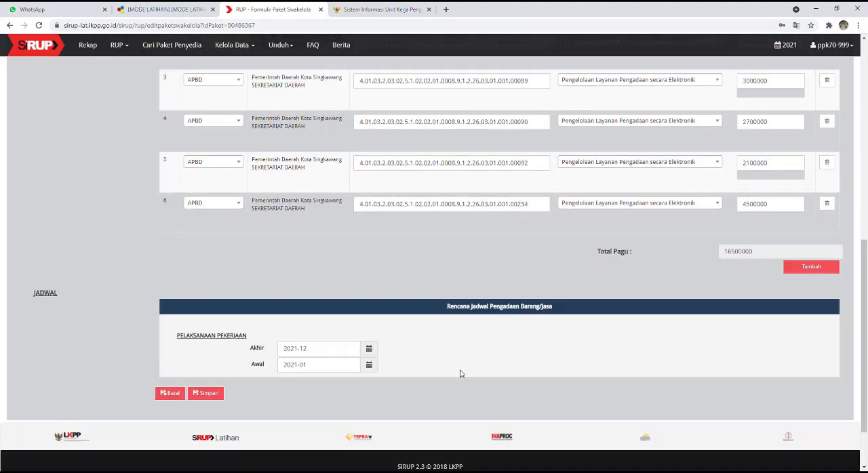
pyautogui.click(216, 399)
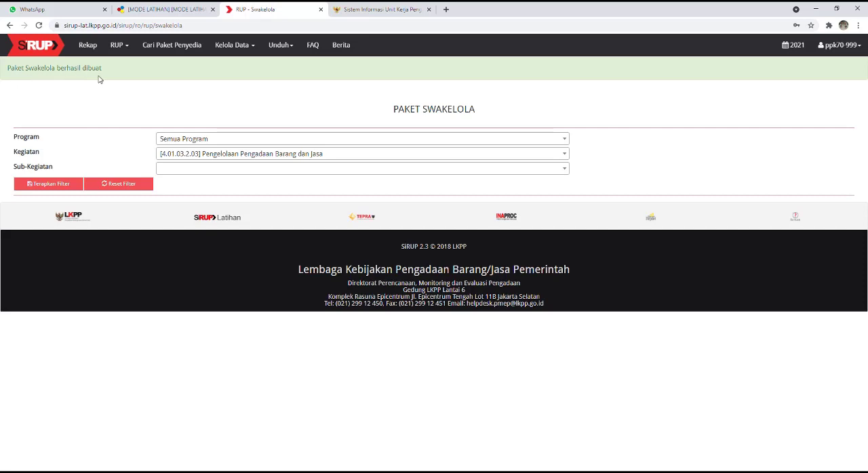
# Step: Filter the Swakelola packages by PROGRAM PEREKONOMIAN DAN PEMBANGUNAN, Pengelolaan Pengadaan Barang dan Jasa, and Pengelolaan Layanan Pengadaan secara Elektronik
pyautogui.click(209, 144)
pyautogui.click(242, 183)
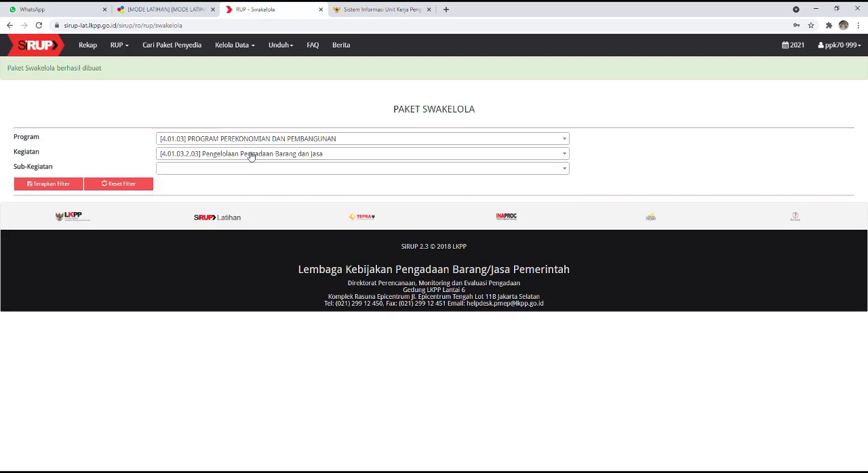
pyautogui.click(251, 155)
pyautogui.click(261, 197)
pyautogui.click(254, 169)
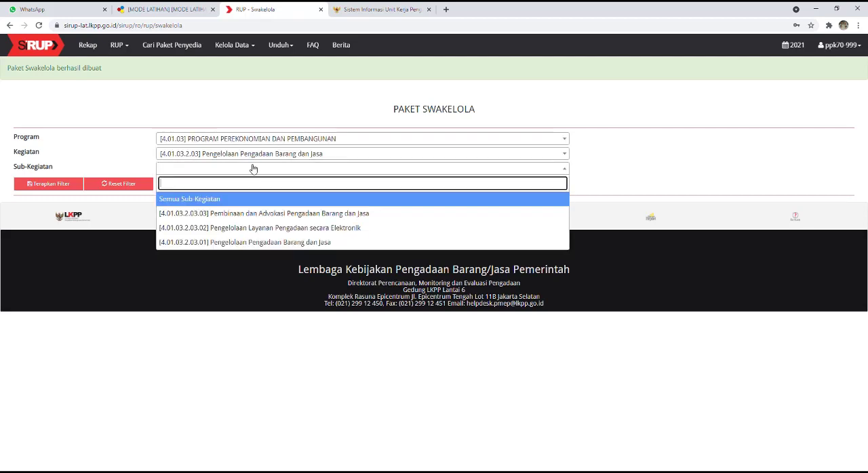
pyautogui.click(284, 229)
pyautogui.click(45, 189)
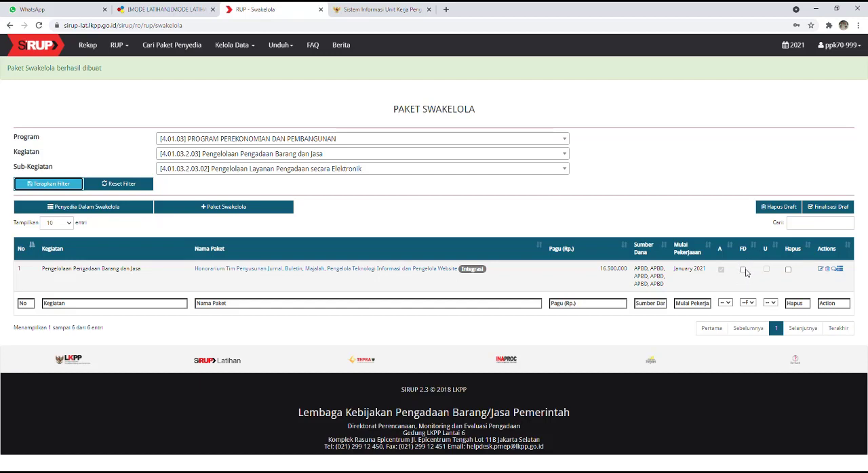
# Step: Mark the Honorarium Tim Penyusunan Jurnal package as final draft (FD) and finalise it
pyautogui.click(743, 271)
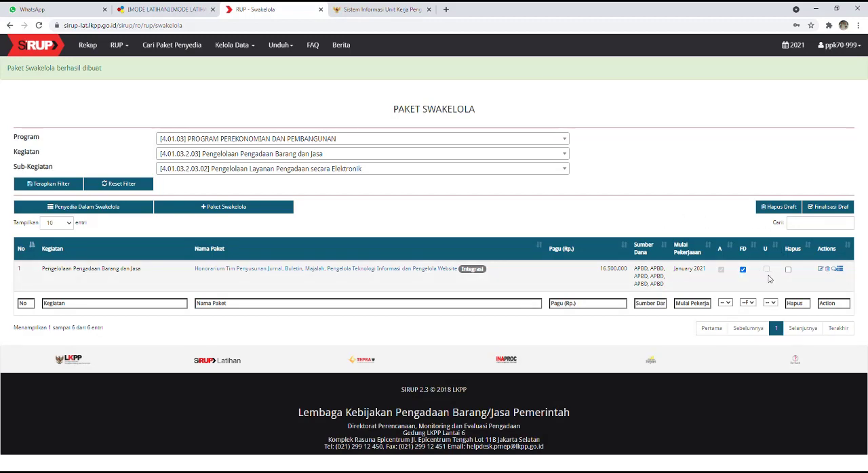
pyautogui.click(831, 212)
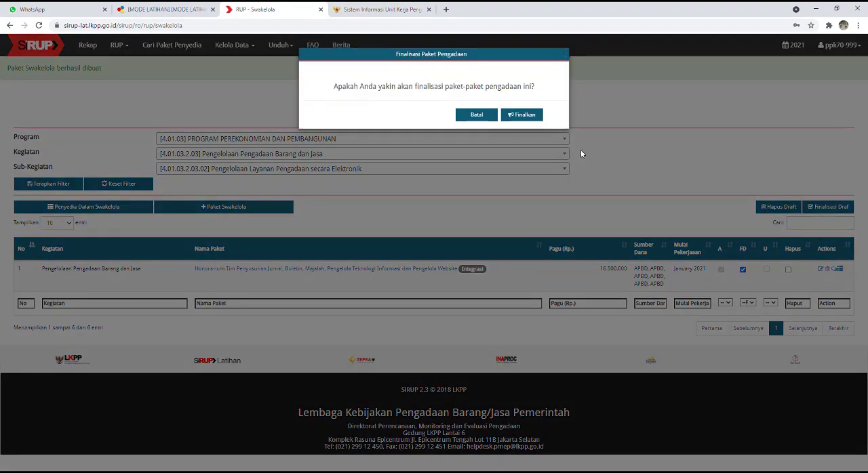
pyautogui.click(534, 116)
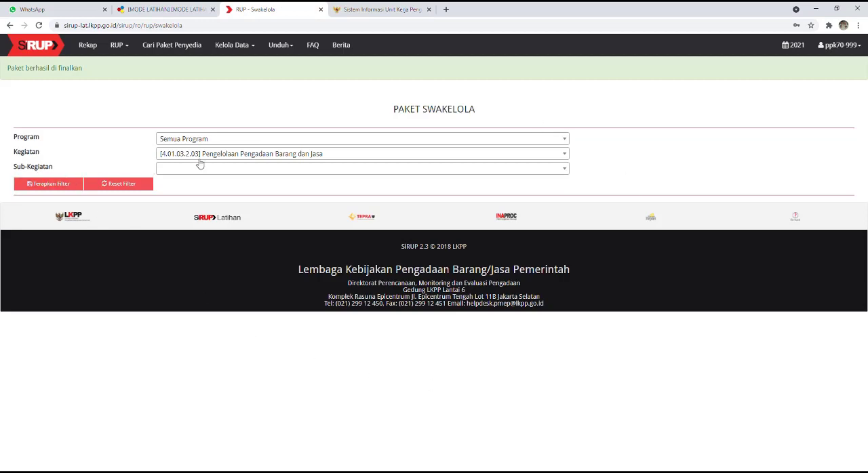
# Step: List the Swakelola packages of PROGRAM PEREKONOMIAN DAN PEMBANGUNAN, Pengelolaan Pengadaan Barang dan Jasa, Pengelolaan Layanan Pengadaan secara Elektronik again after finalising
pyautogui.click(228, 142)
pyautogui.click(234, 183)
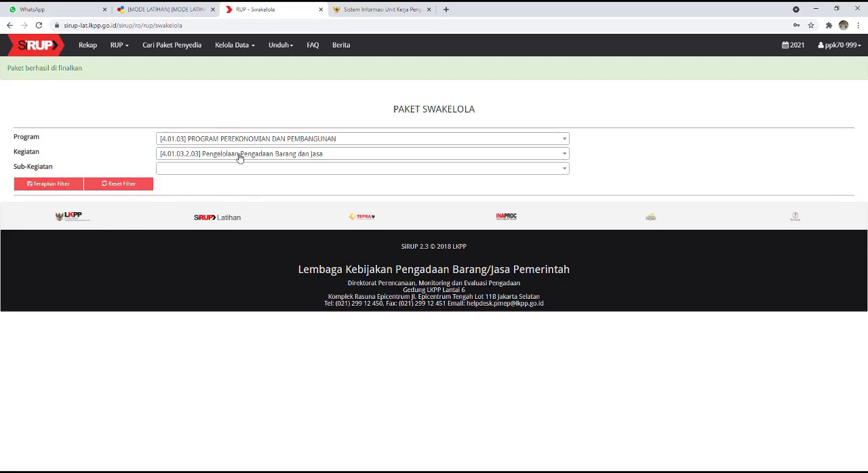
pyautogui.click(240, 154)
pyautogui.click(256, 203)
pyautogui.click(250, 169)
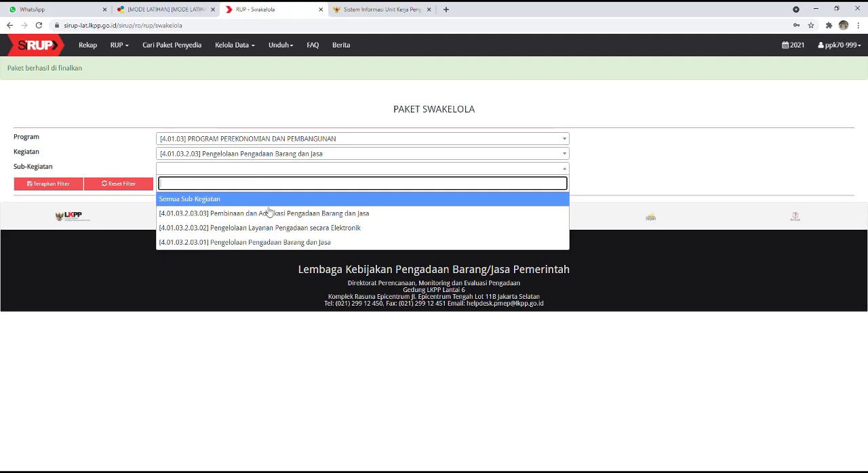
pyautogui.click(289, 231)
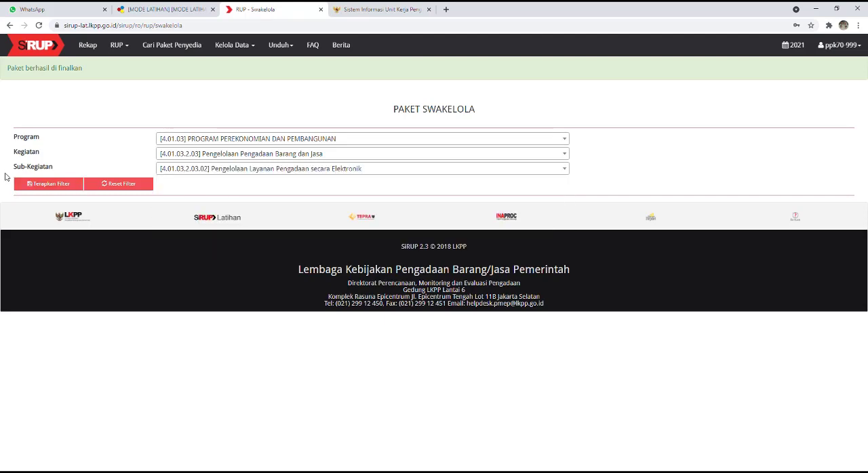
pyautogui.click(48, 184)
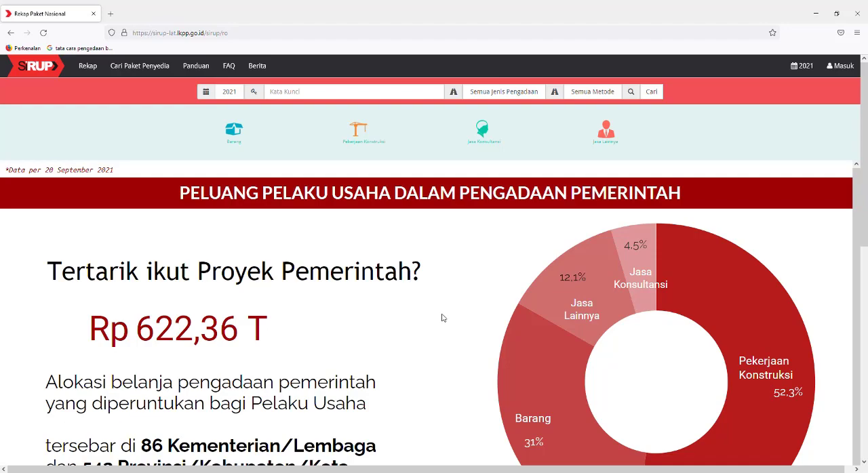
# Step: Sign in to the SiRUP training site in Firefox as PA with the prefilled username and password
pyautogui.click(844, 66)
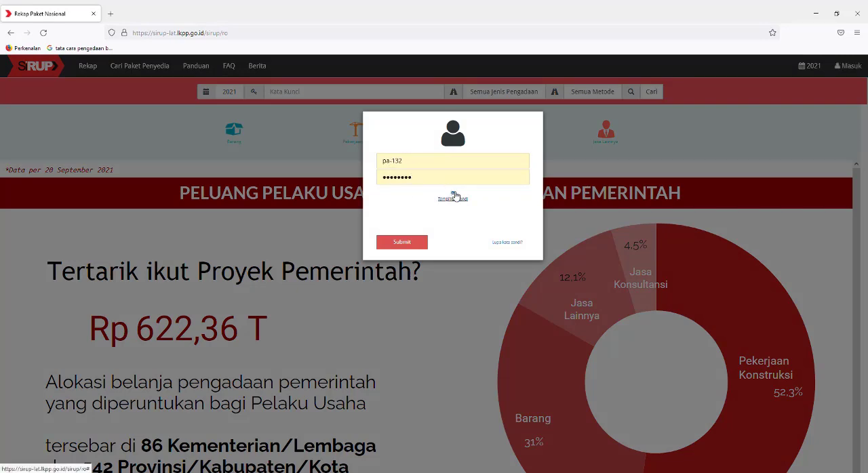
pyautogui.click(451, 195)
pyautogui.click(413, 248)
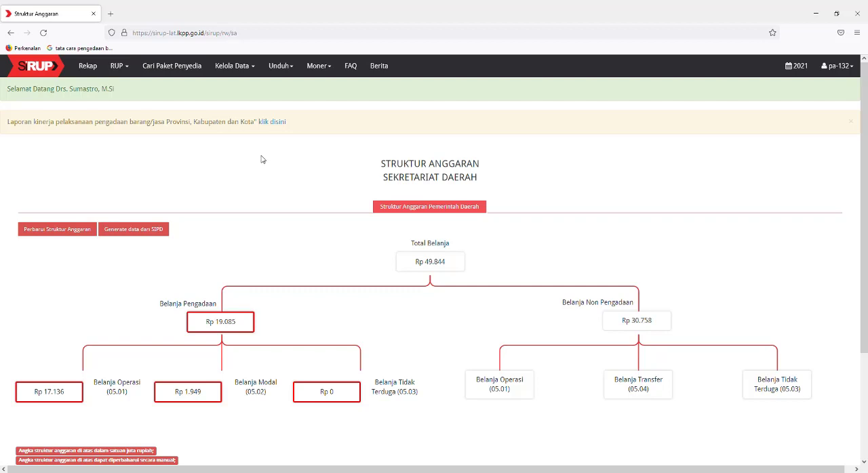
# Step: List the Penyedia packages of PROGRAM PEREKONOMIAN DAN PEMBANGUNAN, Pengelolaan Pengadaan Barang dan Jasa, Pengelolaan Layanan Pengadaan secara Elektronik
pyautogui.click(125, 70)
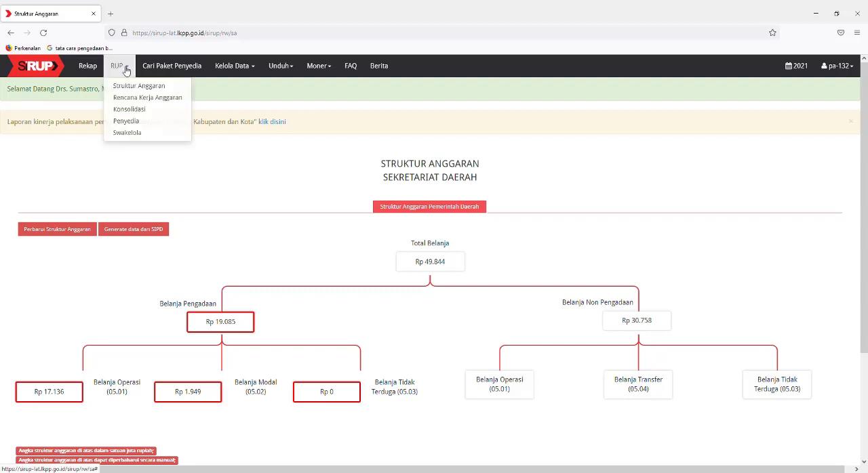
pyautogui.click(142, 124)
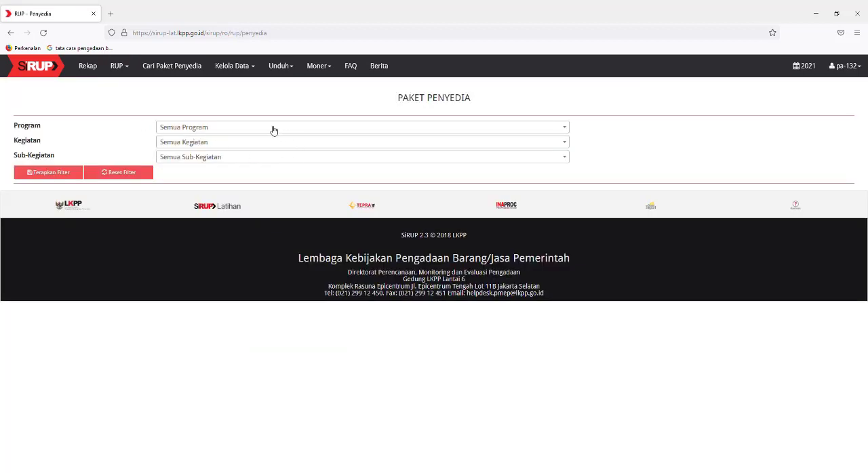
pyautogui.click(199, 130)
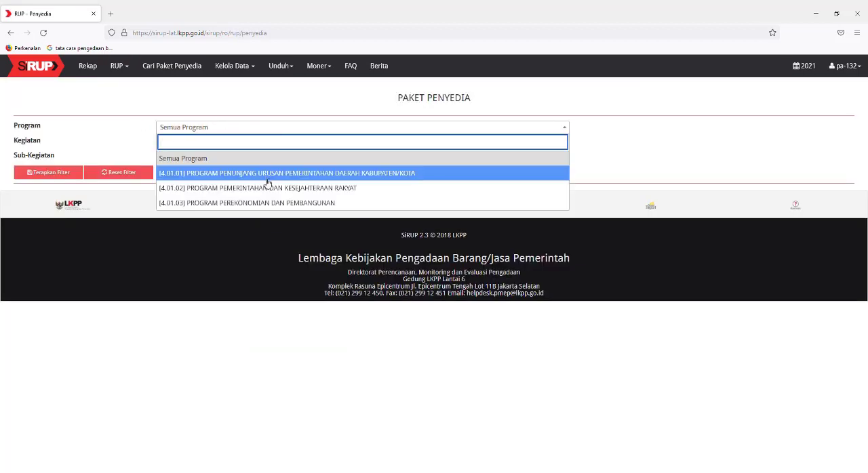
pyautogui.click(276, 205)
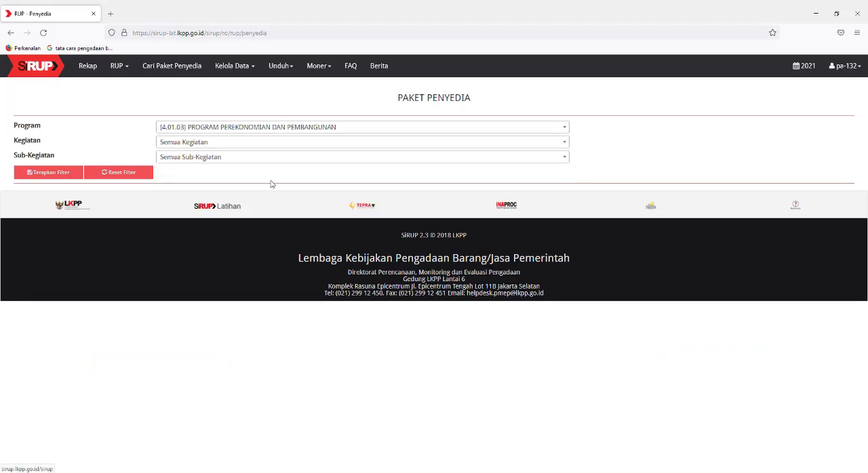
pyautogui.click(255, 142)
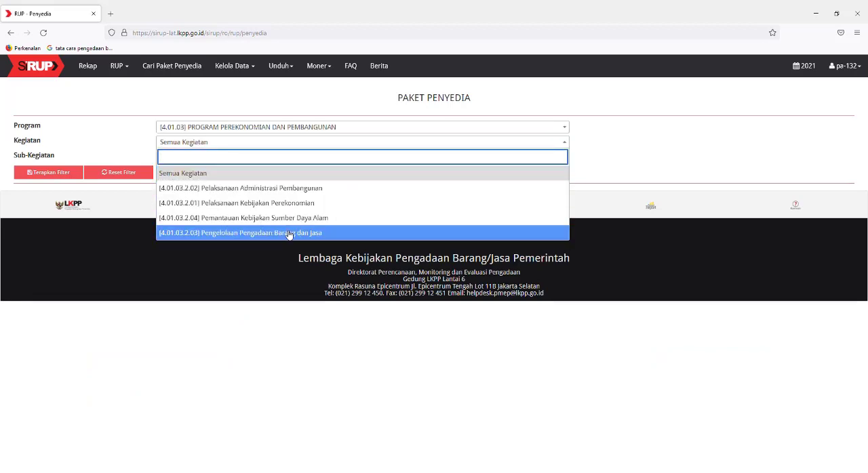
pyautogui.click(288, 233)
pyautogui.click(259, 157)
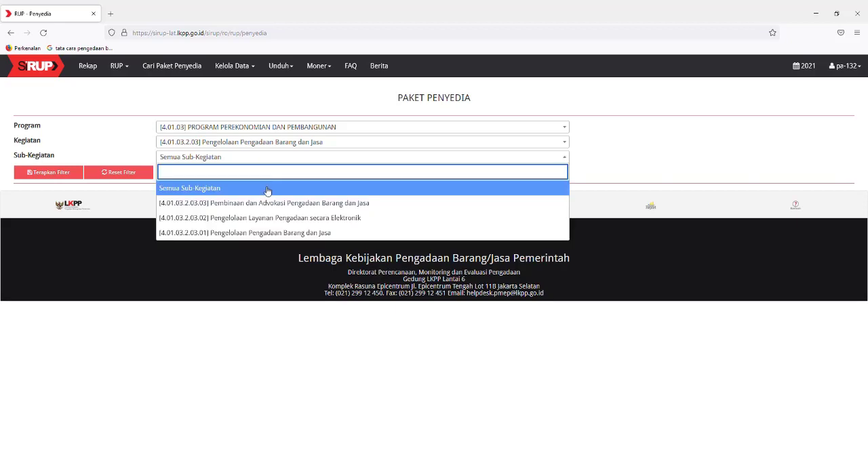
pyautogui.click(277, 218)
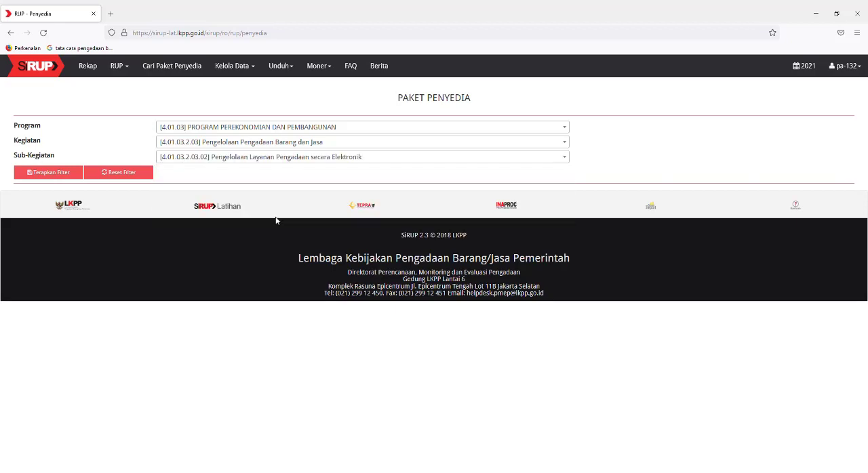
pyautogui.click(53, 174)
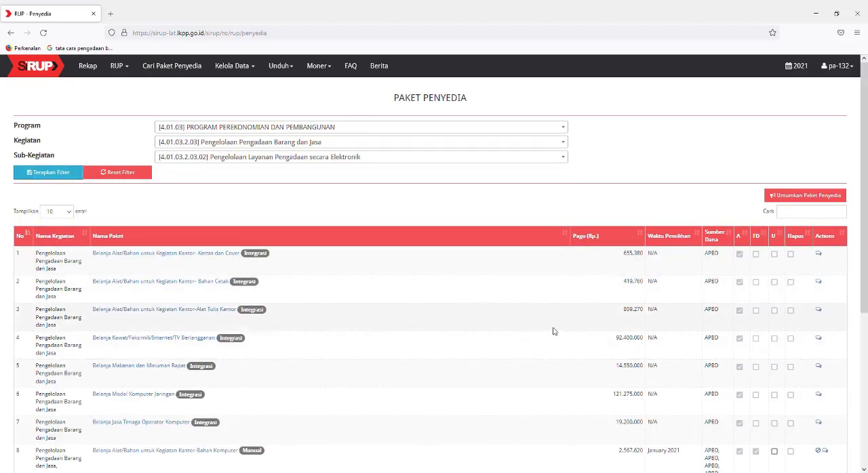
# Step: Sort the Penyedia list by U and review the full details of the Belanja Alat/Bahan untuk Kegiatan Kantor-Bahan Komputer package
pyautogui.click(784, 235)
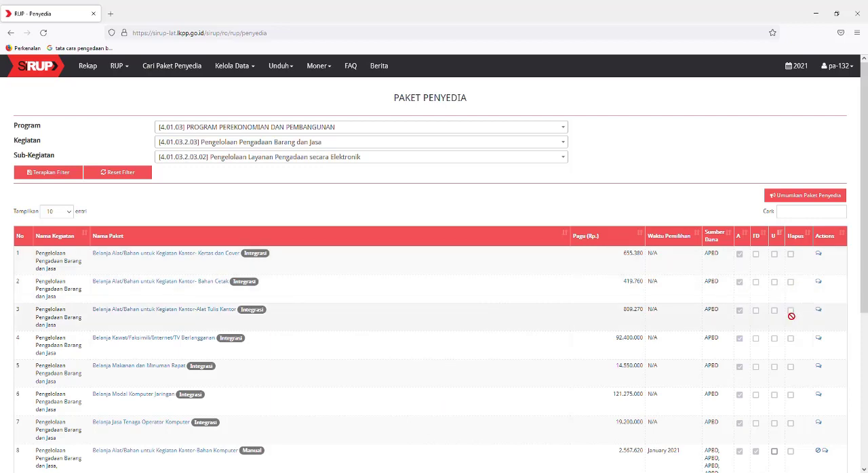
pyautogui.scroll(-3, 790, 316)
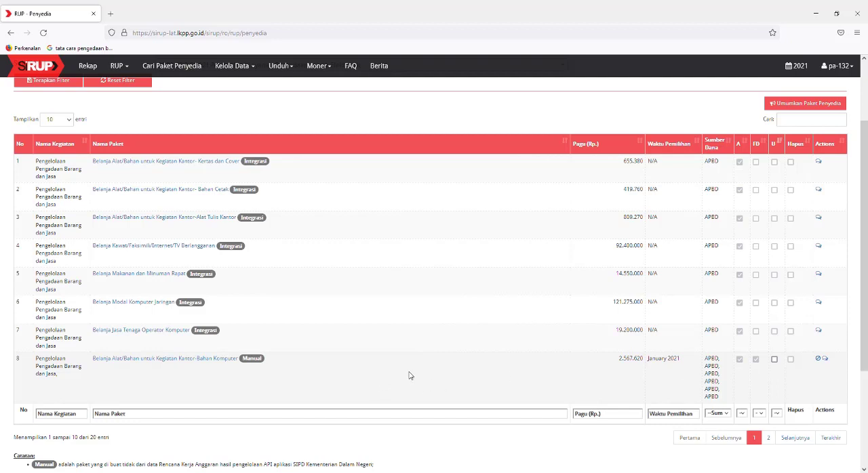
pyautogui.click(193, 362)
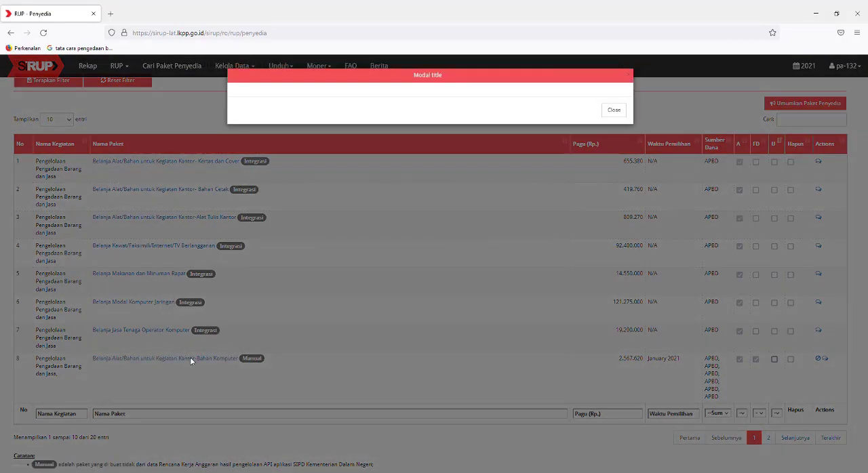
pyautogui.scroll(-5, 448, 280)
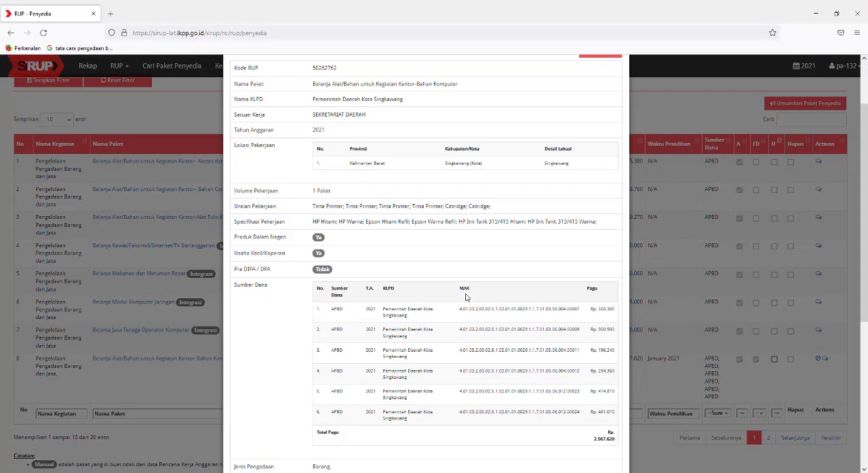
pyautogui.scroll(-2, 465, 299)
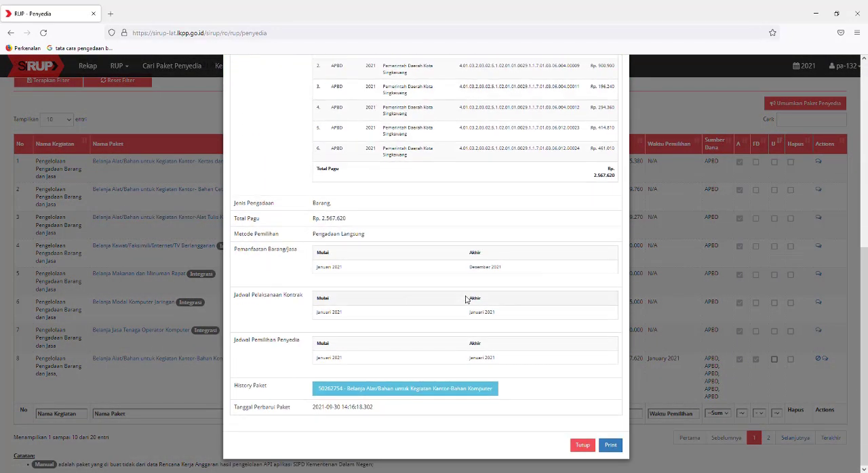
pyautogui.scroll(4, 465, 299)
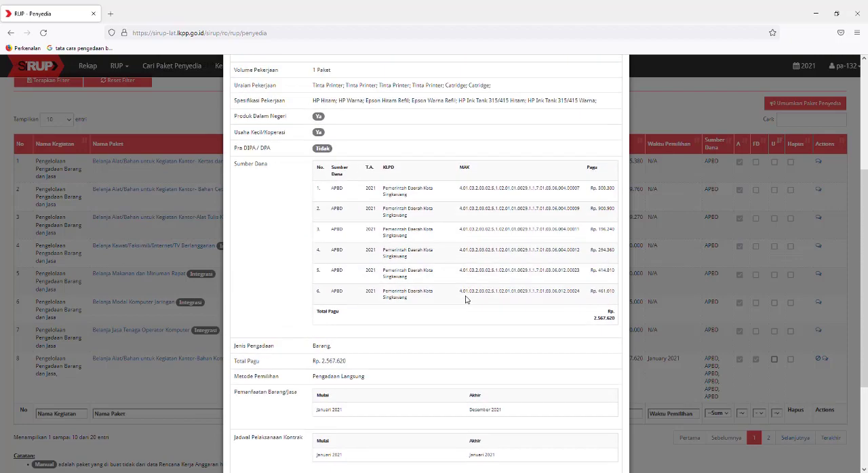
pyautogui.scroll(-4, 469, 299)
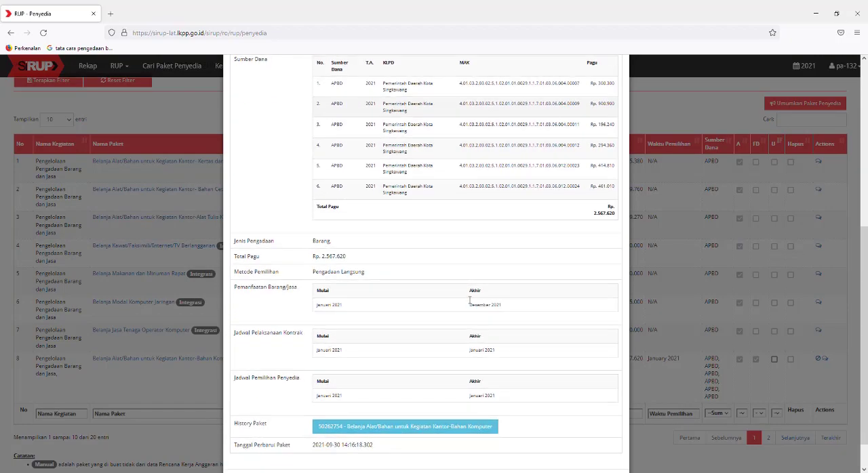
pyautogui.click(584, 445)
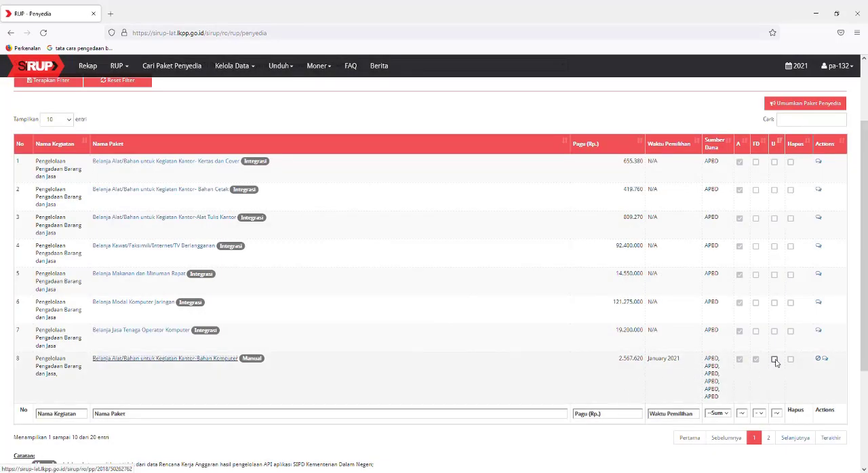
# Step: Mark the Belanja Alat/Bahan untuk Kegiatan Kantor-Bahan Komputer package for announcement (U) and announce it
pyautogui.click(775, 361)
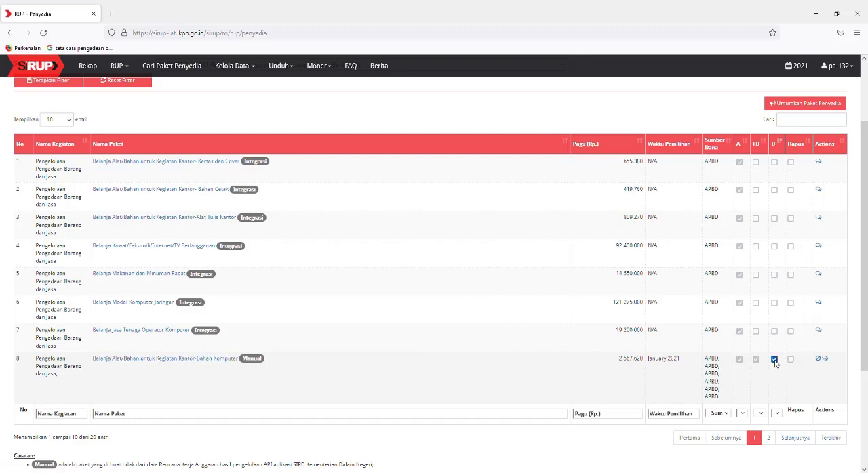
pyautogui.click(797, 105)
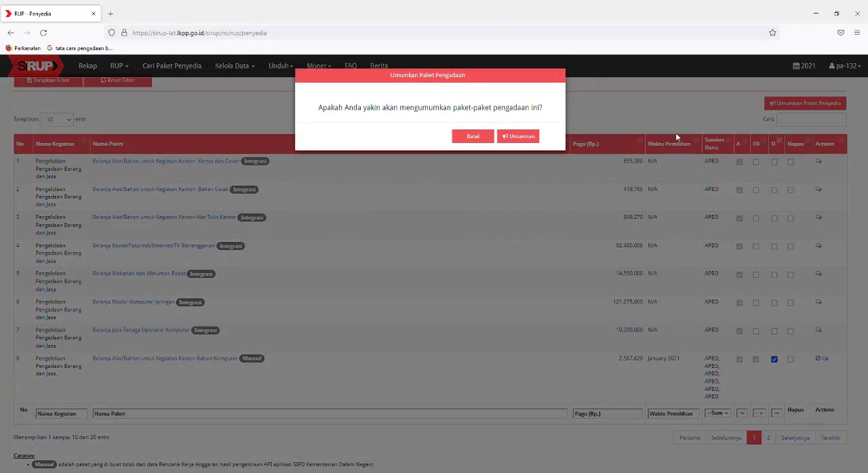
pyautogui.click(521, 138)
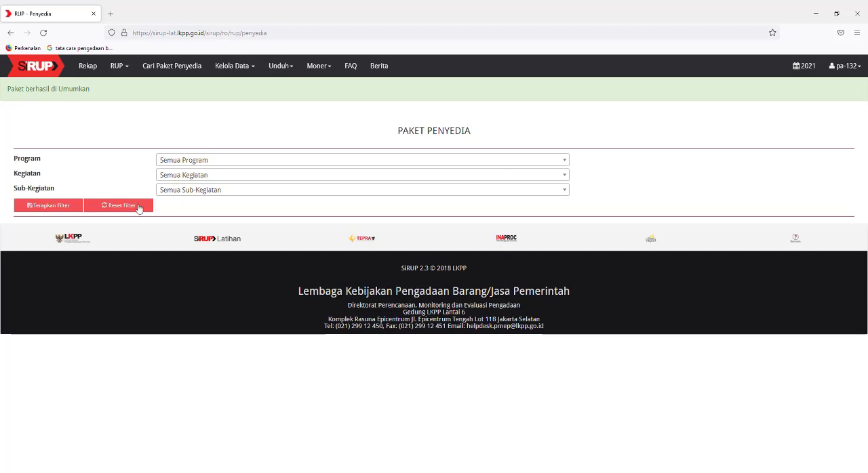
# Step: As PA, list the Swakelola packages of PROGRAM PEREKONOMIAN DAN PEMBANGUNAN, Pengelolaan Pengadaan Barang dan Jasa, Pengelolaan Layanan Pengadaan secara Elektronik
pyautogui.click(124, 68)
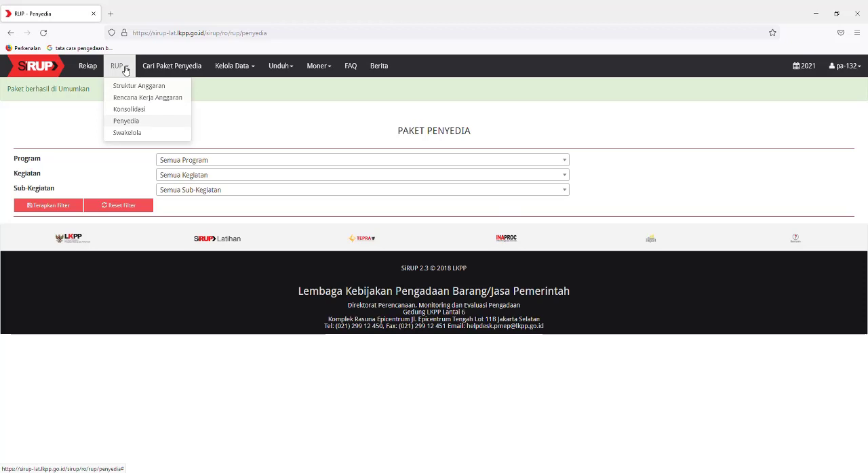
pyautogui.click(133, 134)
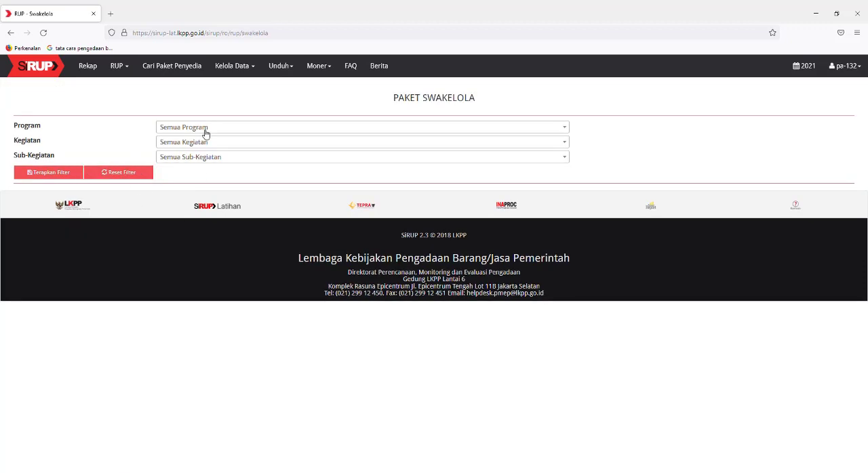
pyautogui.click(205, 130)
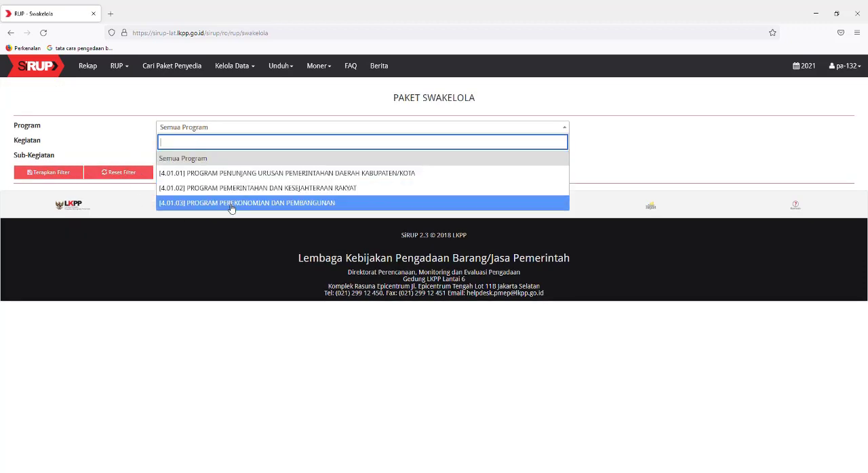
pyautogui.click(230, 203)
pyautogui.click(213, 144)
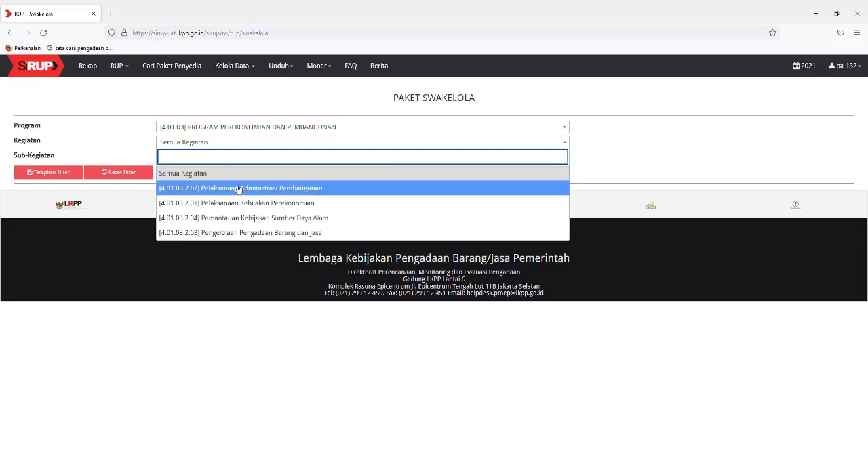
pyautogui.click(252, 234)
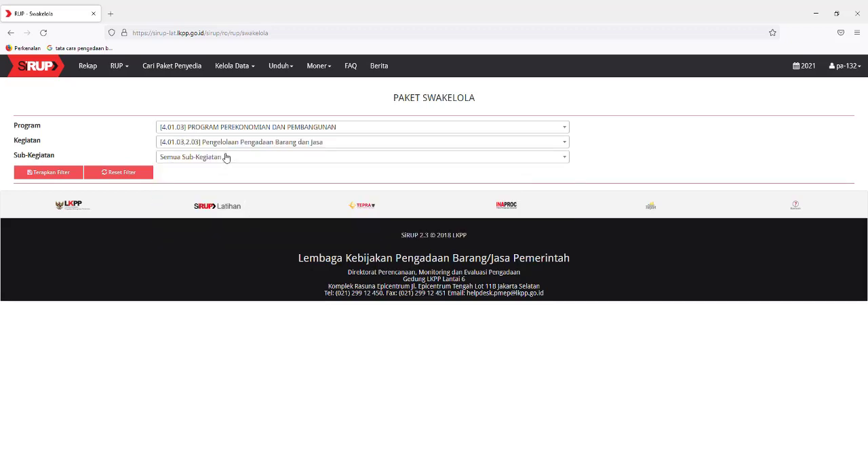
pyautogui.click(227, 158)
pyautogui.click(269, 218)
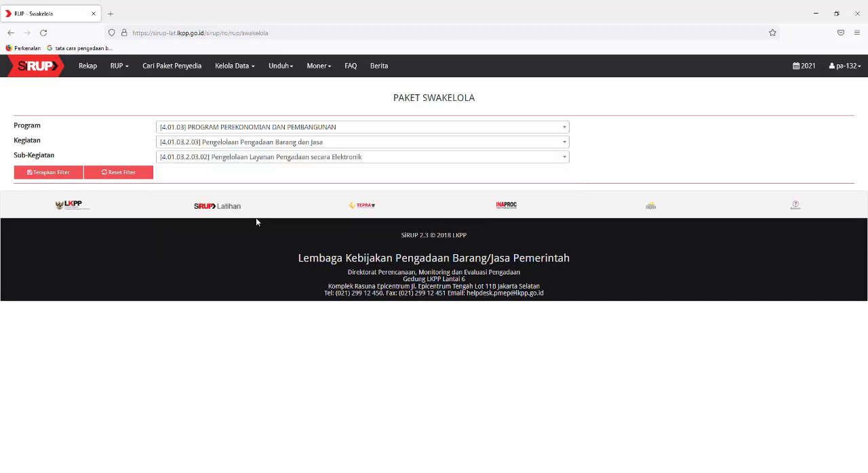
pyautogui.click(55, 174)
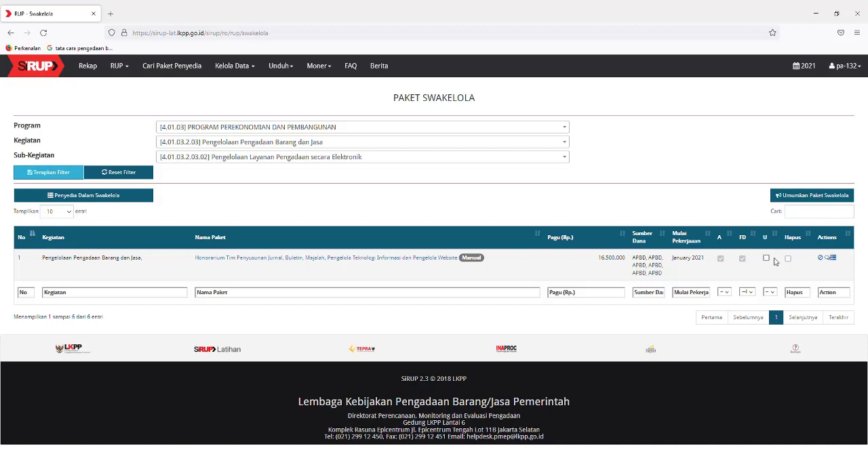
# Step: Review the details of the Honorarium Tim Penyusunan Jurnal package, mark it for announcement (U), and announce it
pyautogui.click(344, 262)
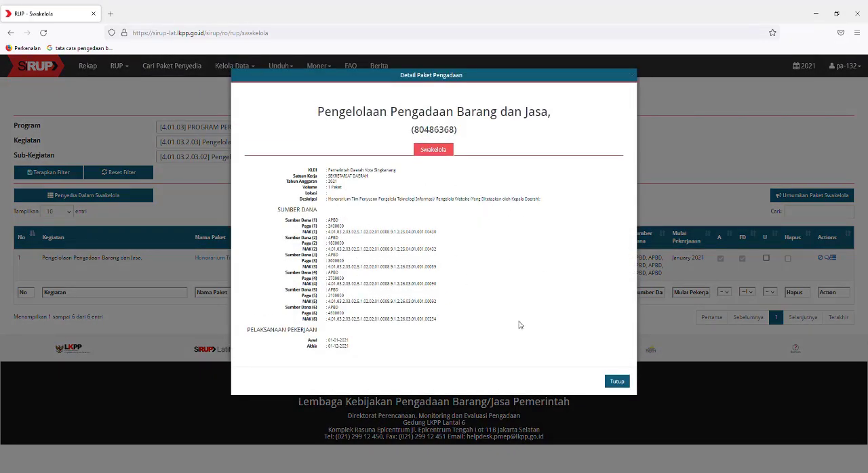
pyautogui.click(618, 383)
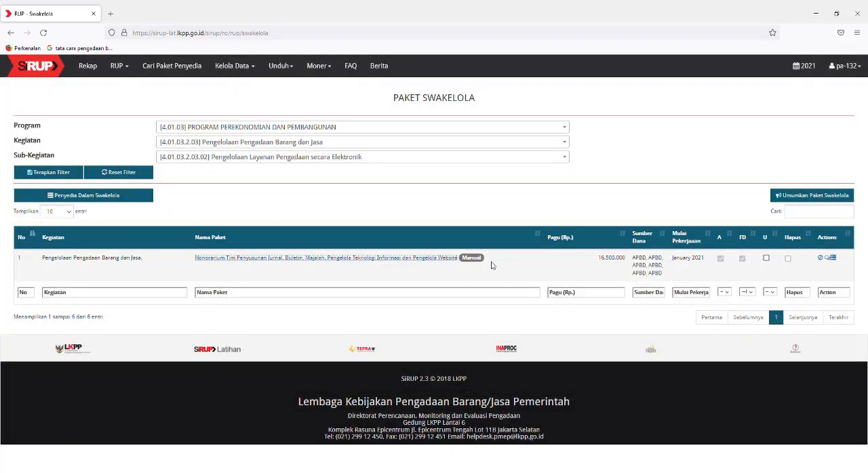
pyautogui.click(766, 258)
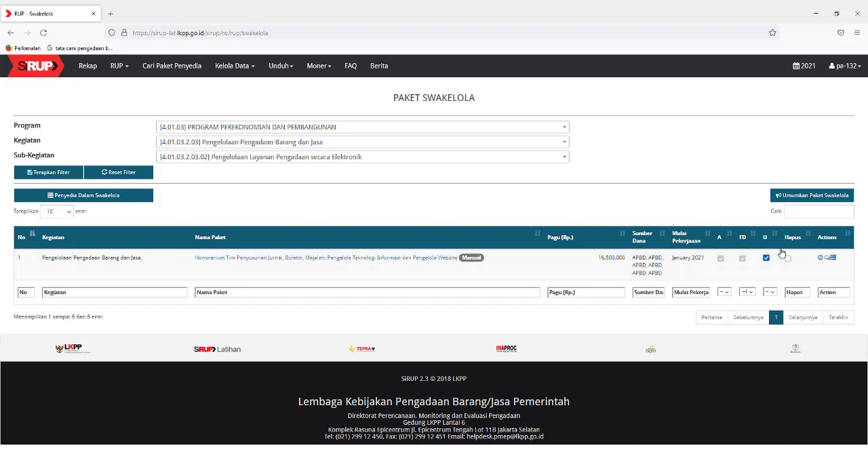
pyautogui.click(797, 196)
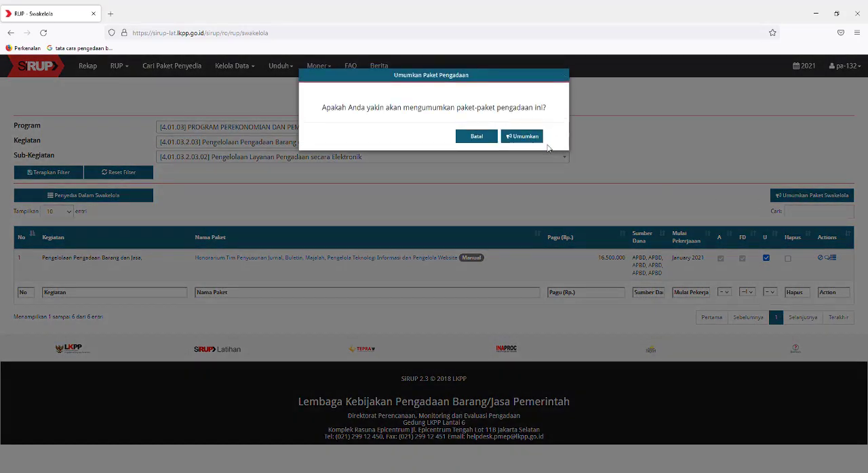
pyautogui.click(532, 139)
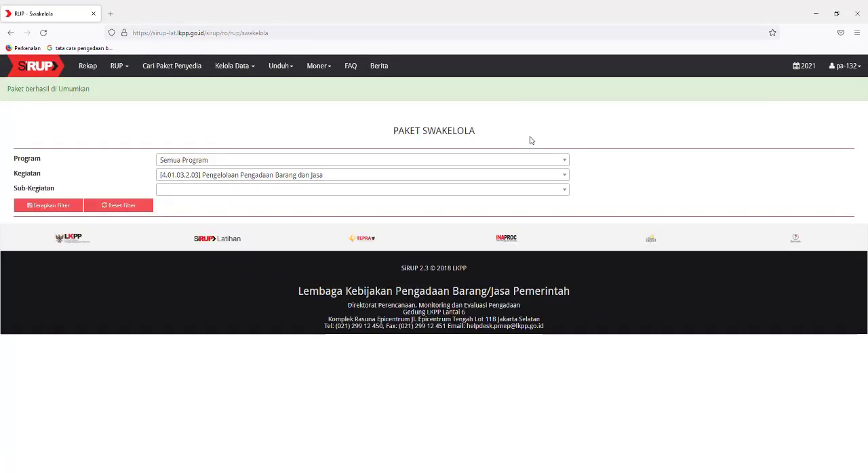